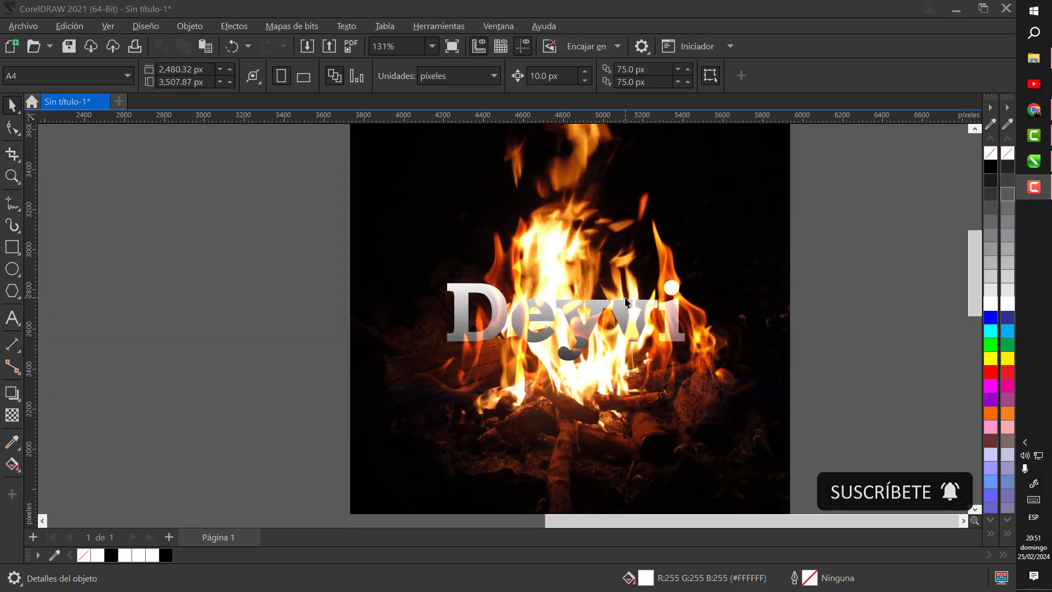
Examine the finished semi-transparent gradient text over the campfire photo, both up close and as a whole
scroll(626, 301, down, 5)
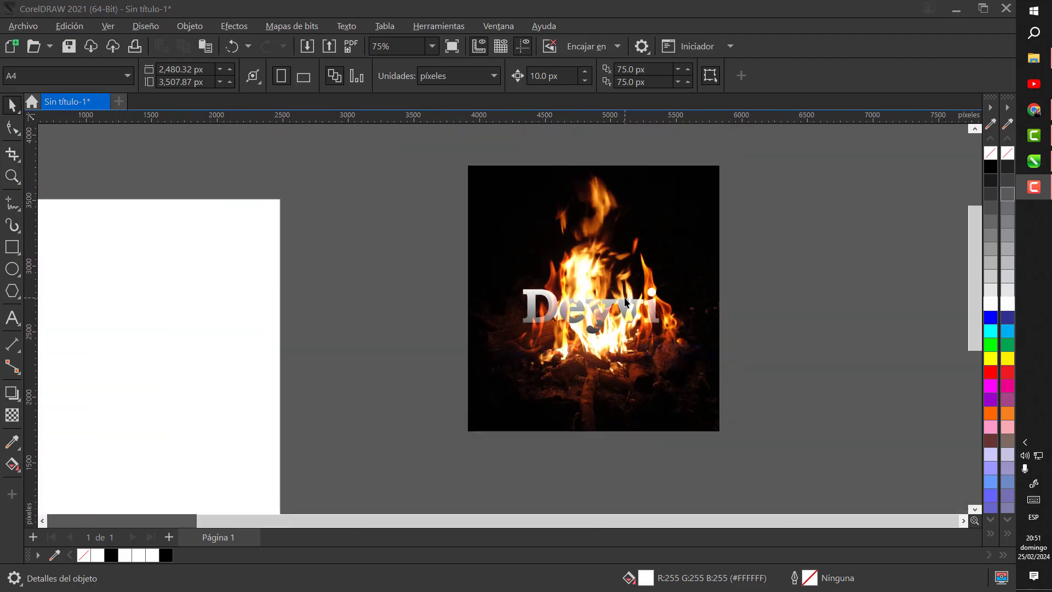
scroll(626, 300, up, 5)
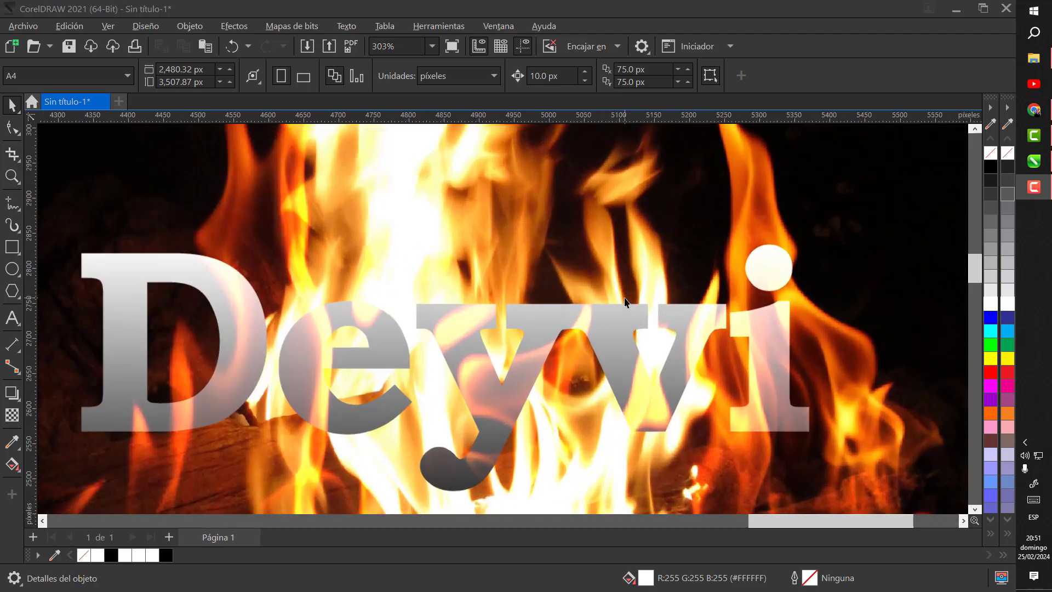
scroll(626, 301, down, 6)
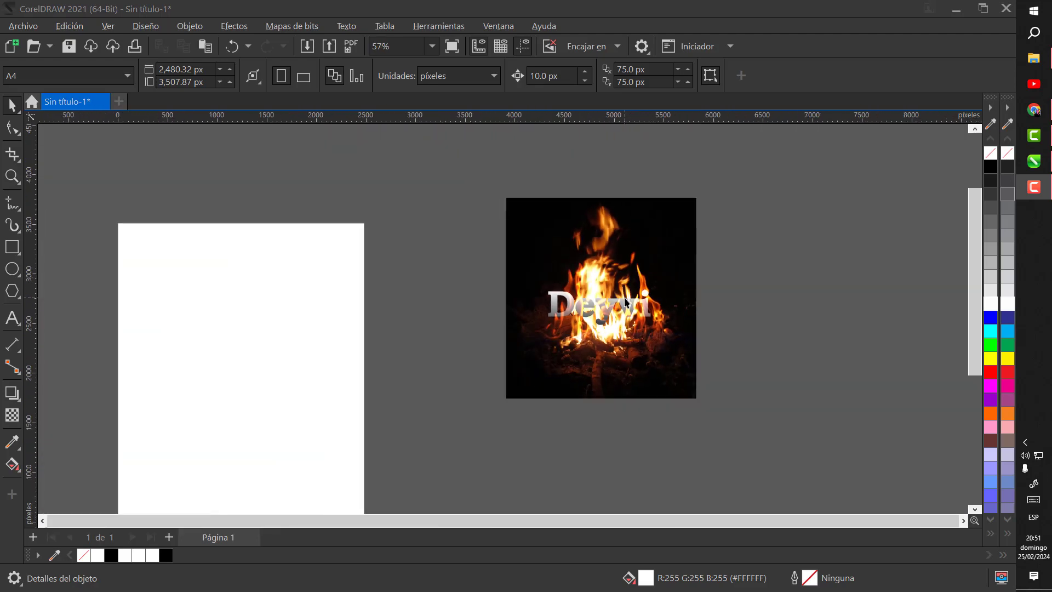
scroll(625, 301, up, 4)
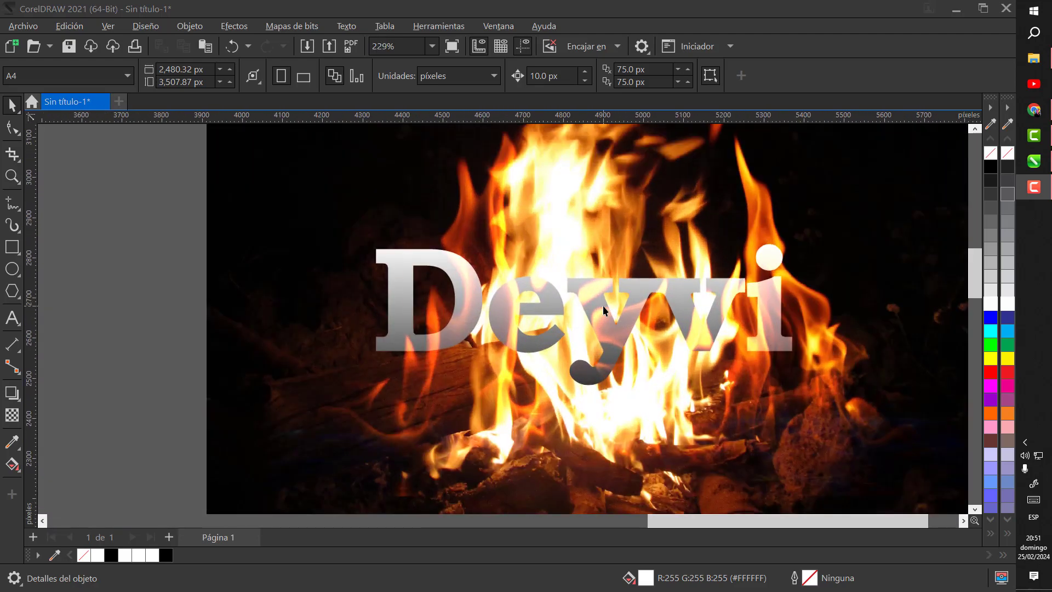
scroll(603, 304, up, 2)
scroll(582, 310, down, 3)
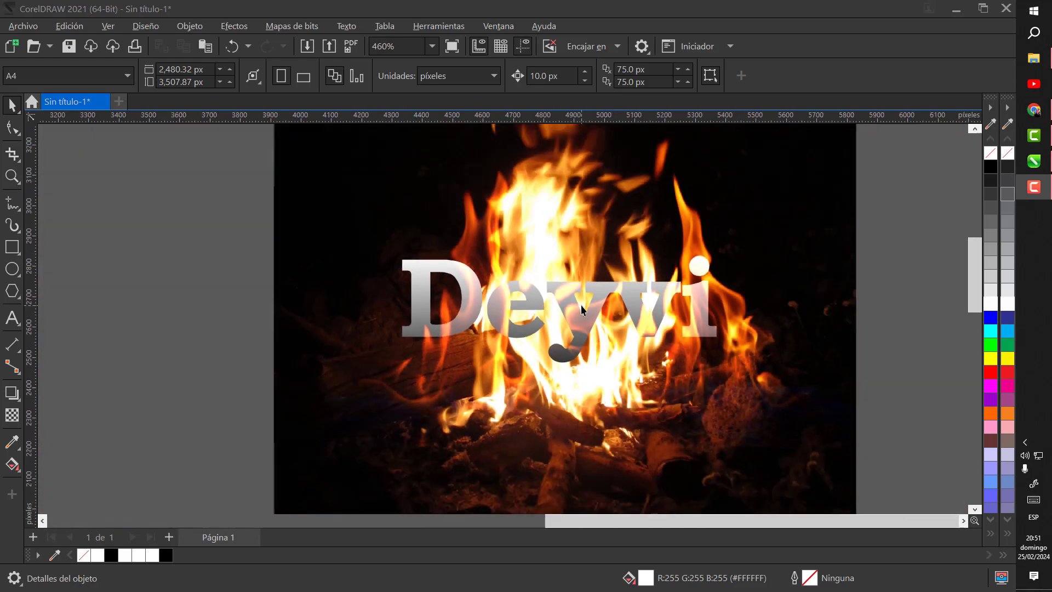
scroll(580, 304, up, 1)
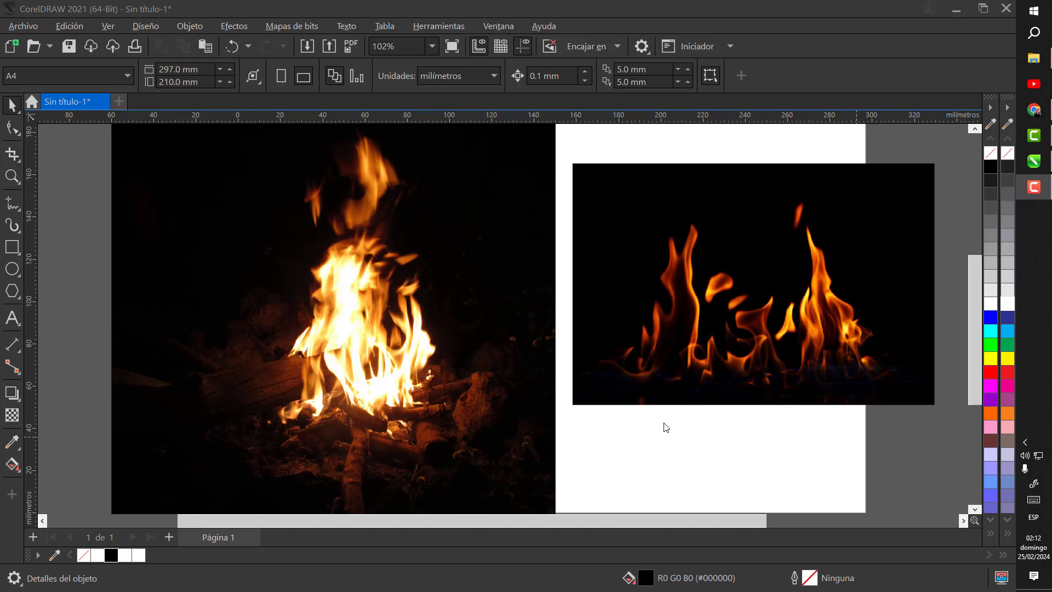
Examine the campfire photo and the horizontal flames photo up close and side by side
scroll(492, 366, down, 4)
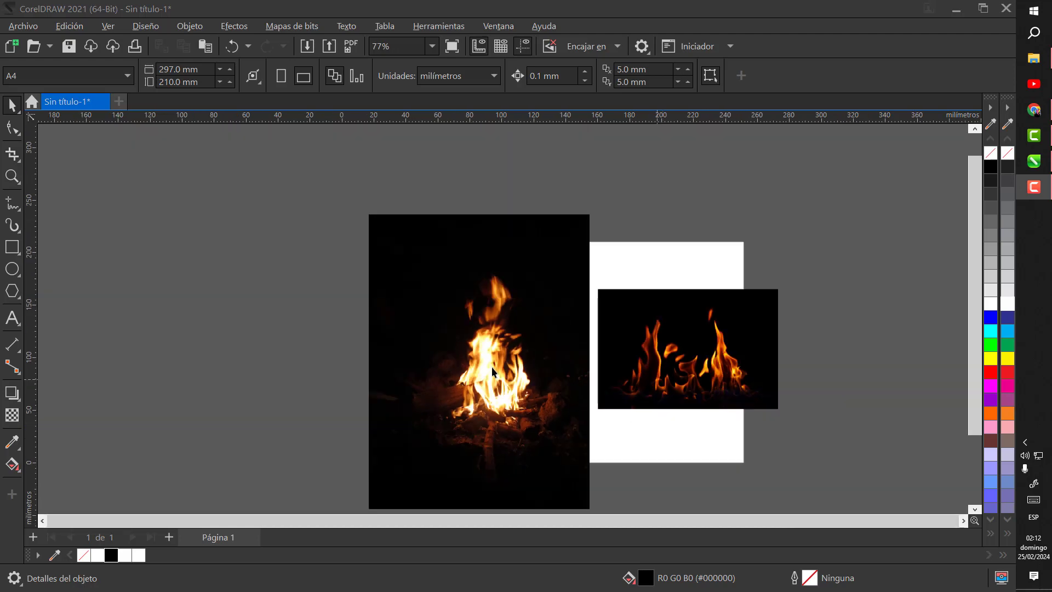
scroll(490, 362, up, 5)
scroll(506, 351, down, 3)
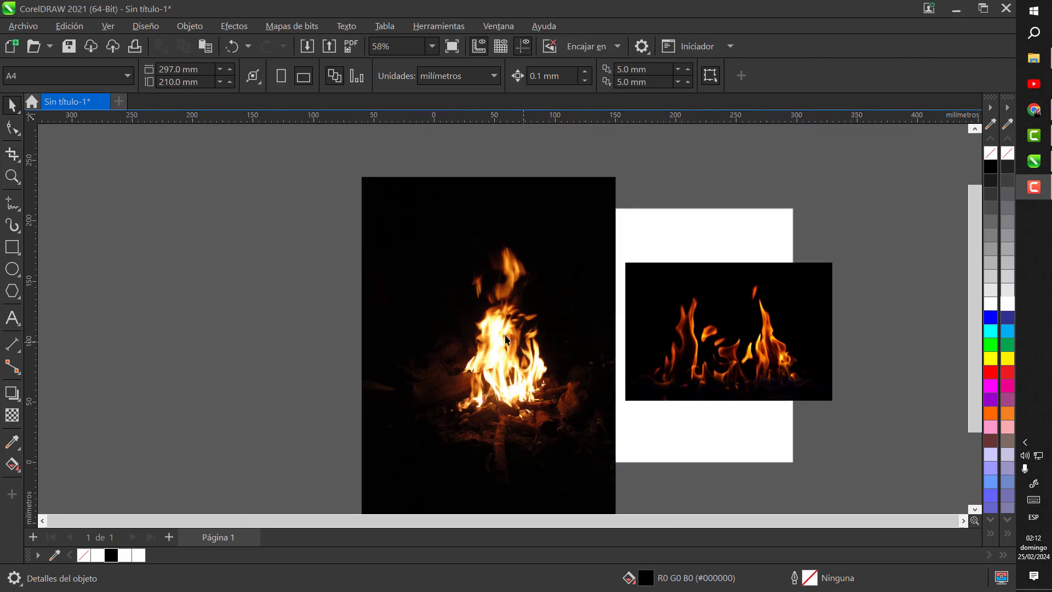
click(493, 372)
scroll(487, 387, up, 5)
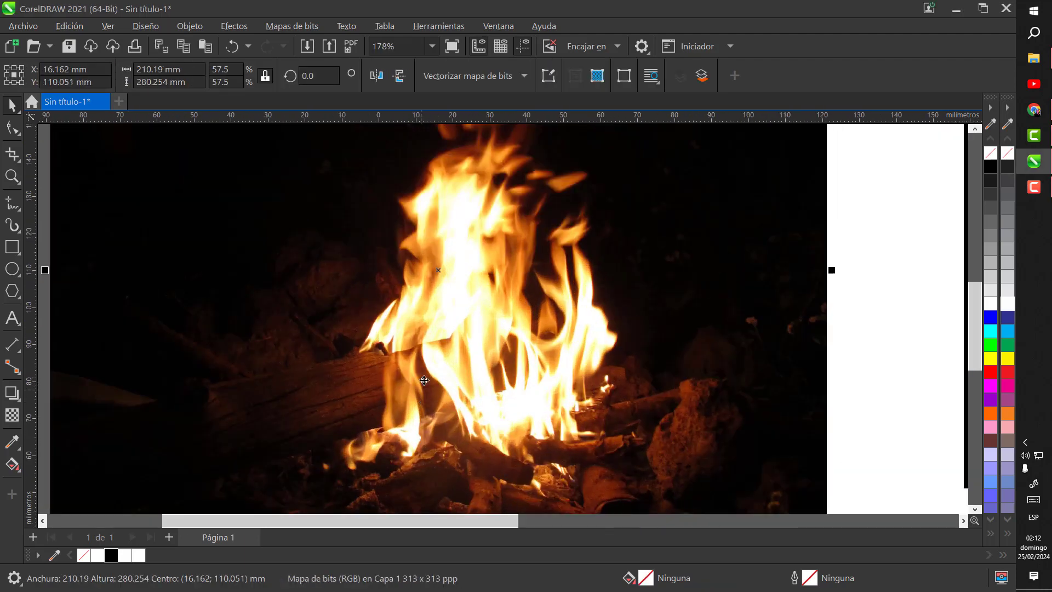
scroll(488, 387, down, 3)
scroll(781, 360, up, 6)
scroll(781, 359, down, 3)
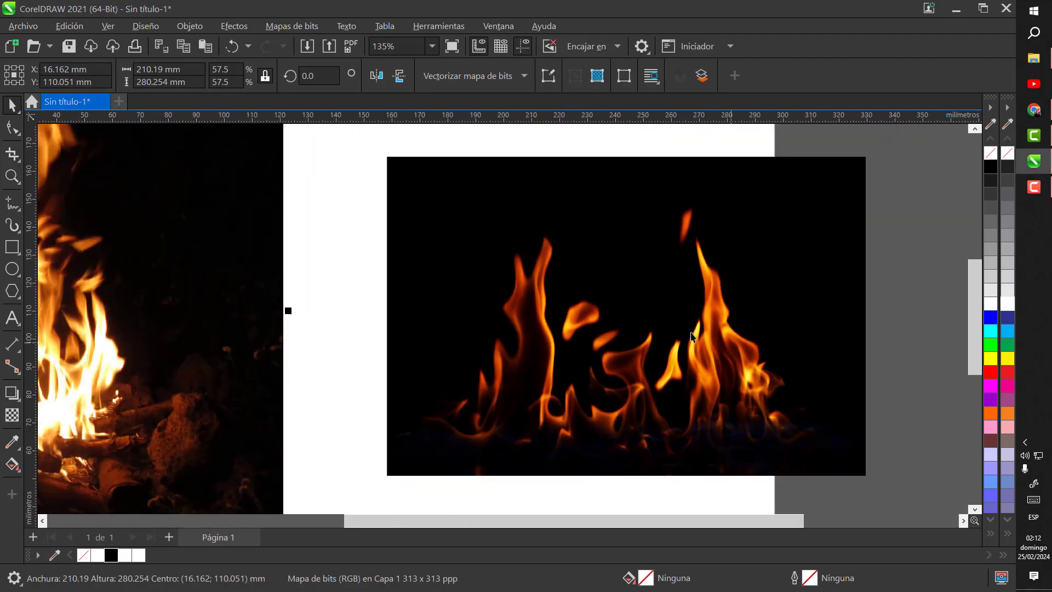
scroll(646, 354, up, 3)
scroll(685, 367, down, 3)
scroll(699, 367, down, 3)
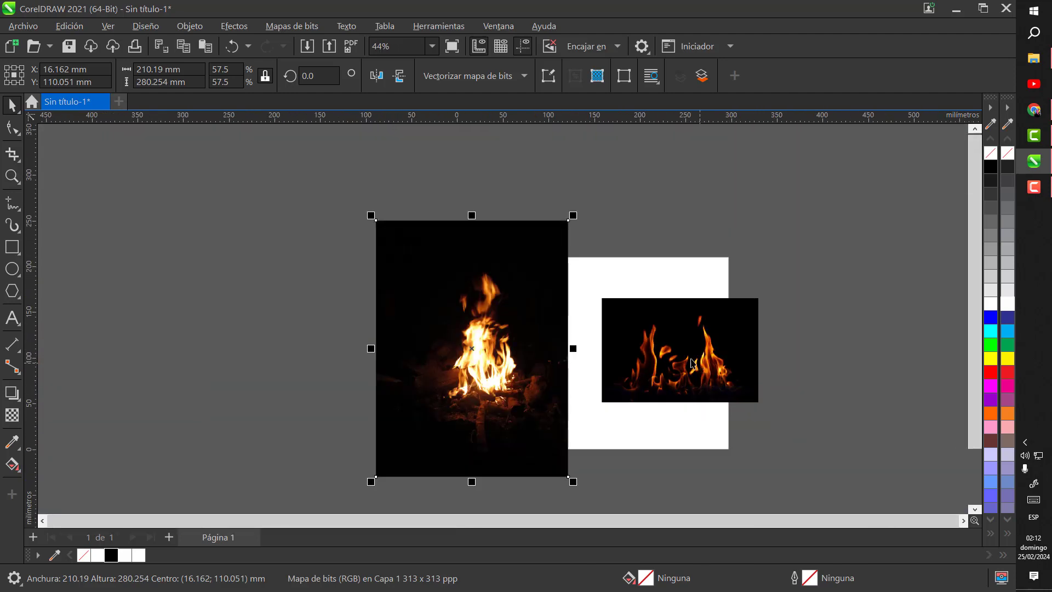
Enlarge the horizontal flames photo to about 238 x 159 mm and place it right beside the campfire photo
drag(699, 367, 608, 358)
scroll(617, 369, up, 2)
scroll(564, 370, down, 2)
drag(793, 270, 769, 298)
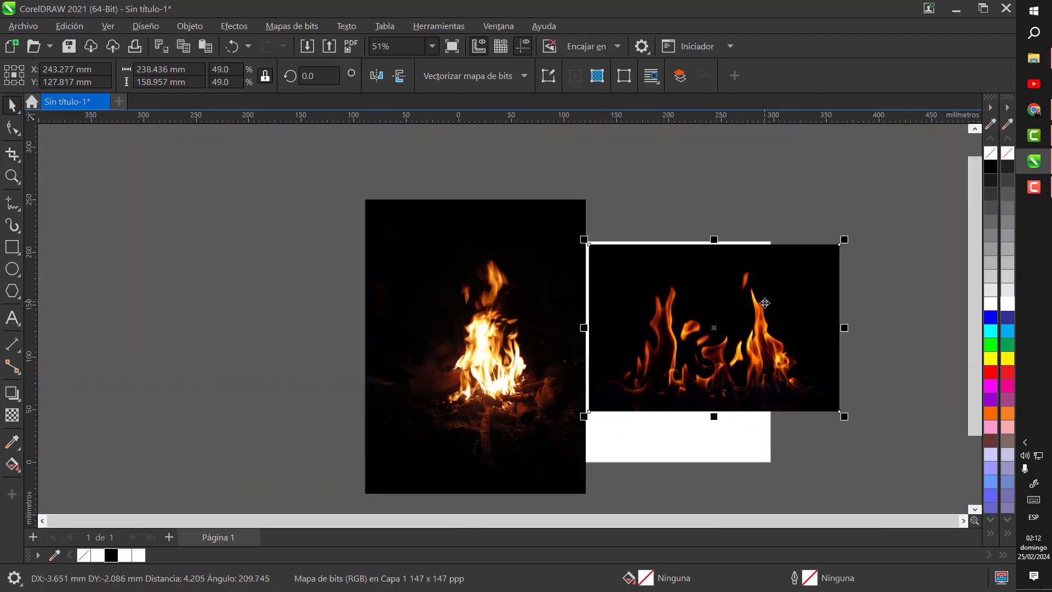
click(868, 427)
Select both fire photos together and move them off the page to the empty area on its right
scroll(530, 389, down, 2)
drag(412, 243, 767, 484)
scroll(589, 413, down, 2)
drag(590, 405, 784, 390)
click(656, 309)
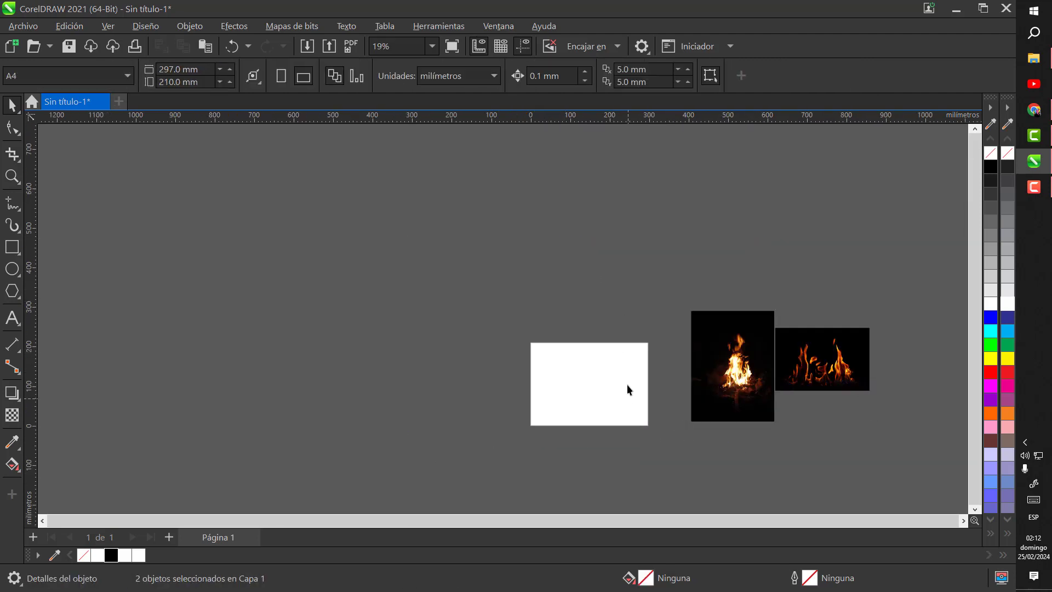
Set the page size to A4 in portrait orientation, 210 x 297 mm
scroll(613, 400, up, 4)
click(69, 76)
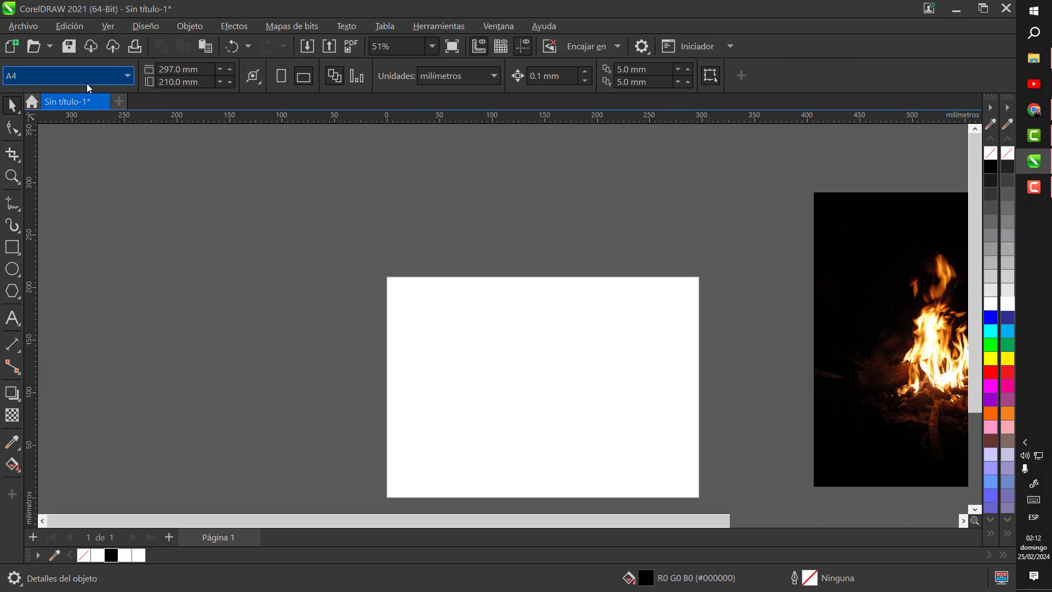
click(127, 76)
click(25, 100)
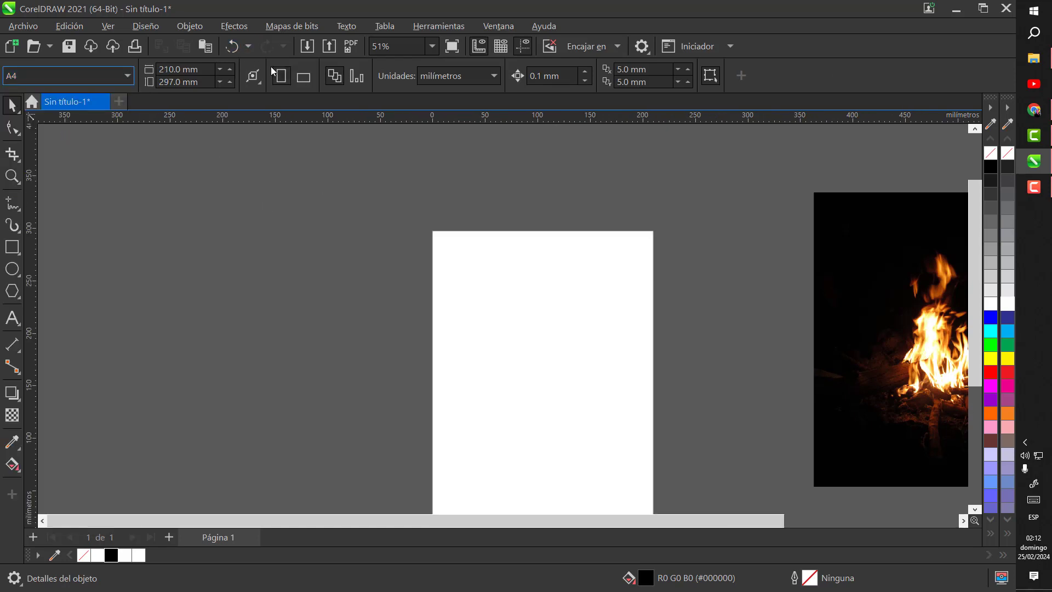
click(304, 76)
click(281, 76)
scroll(486, 287, down, 3)
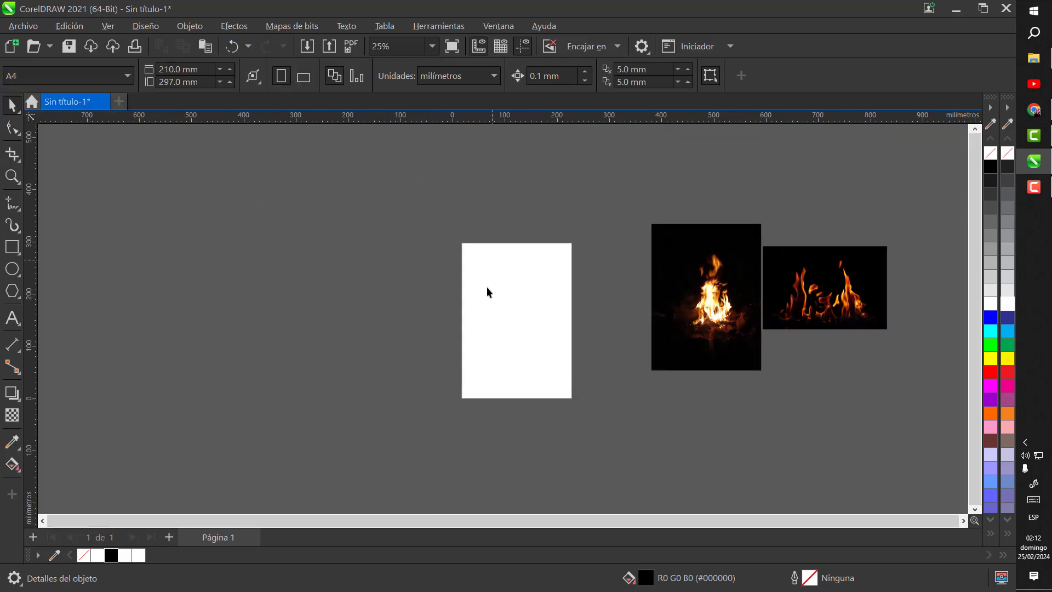
Examine the blank portrait page and the two fire photos placed beside it
scroll(487, 314, up, 4)
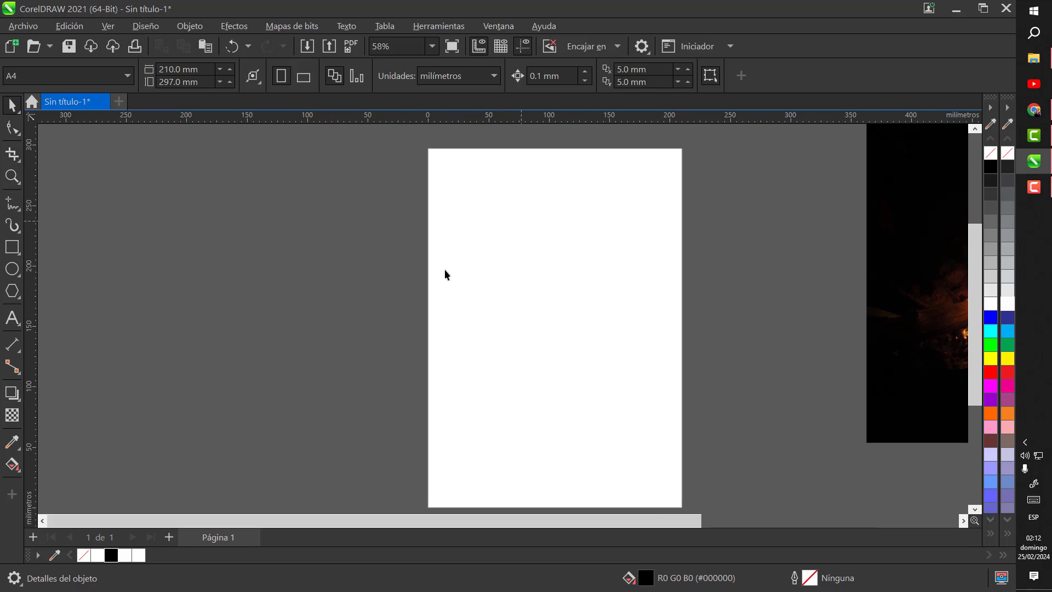
scroll(548, 279, down, 2)
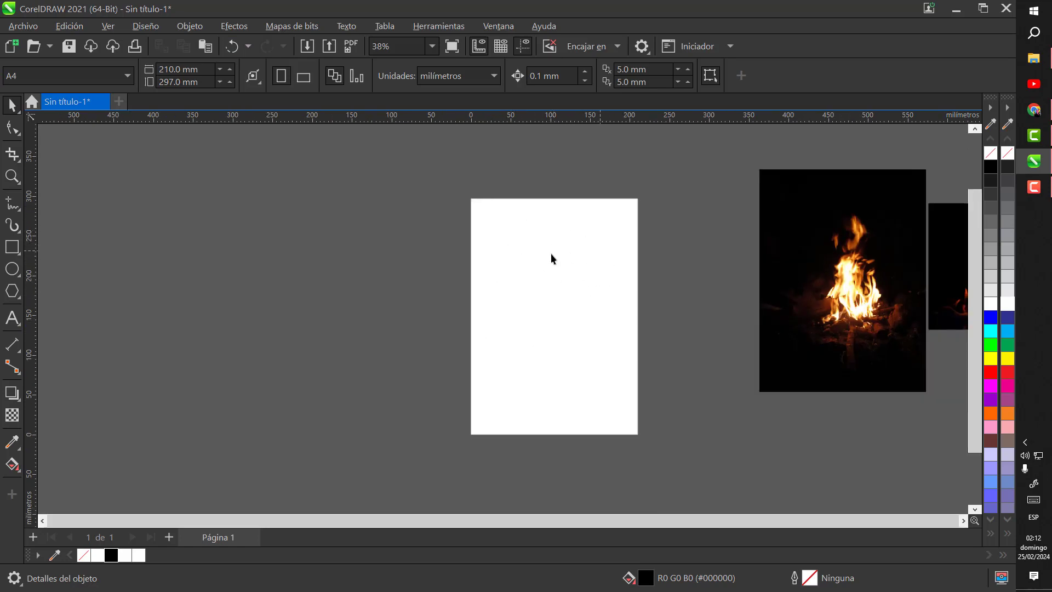
scroll(582, 237, up, 1)
scroll(580, 237, up, 1)
scroll(521, 256, down, 5)
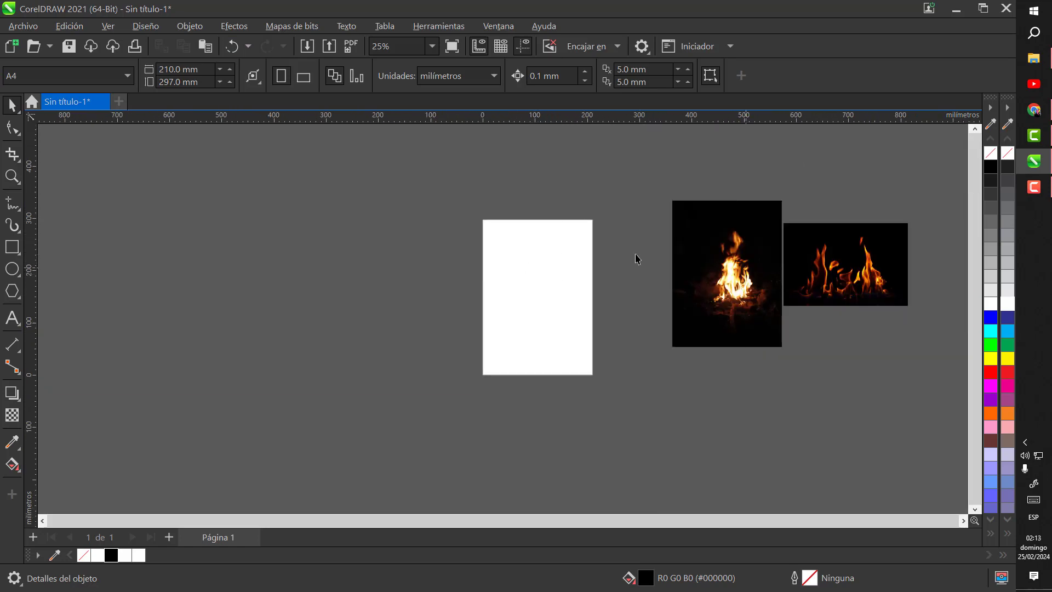
scroll(535, 268, up, 3)
scroll(383, 335, down, 4)
scroll(582, 302, up, 2)
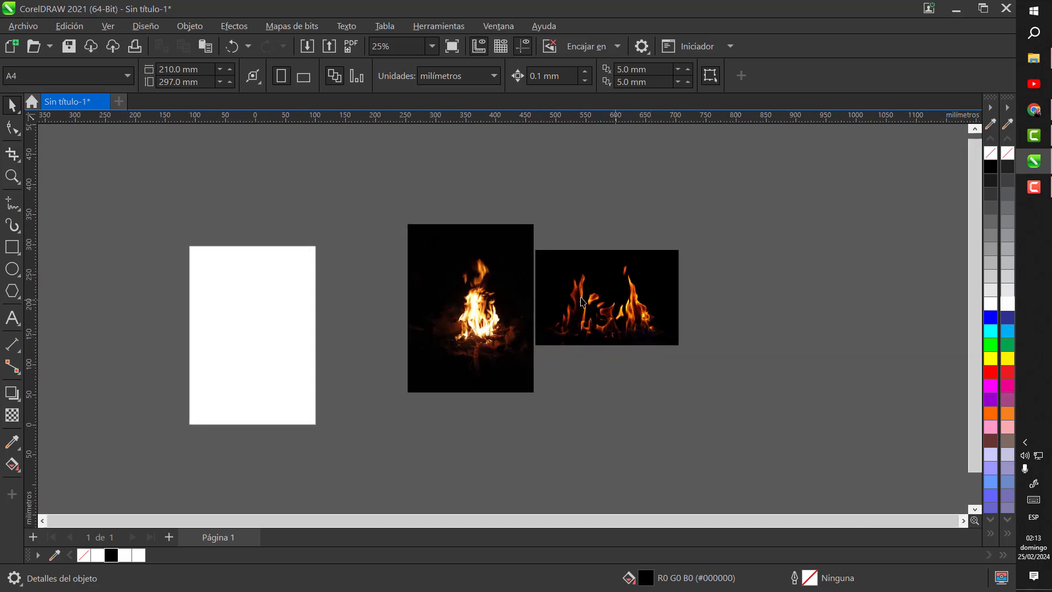
scroll(583, 301, up, 2)
scroll(540, 301, down, 2)
scroll(589, 302, up, 4)
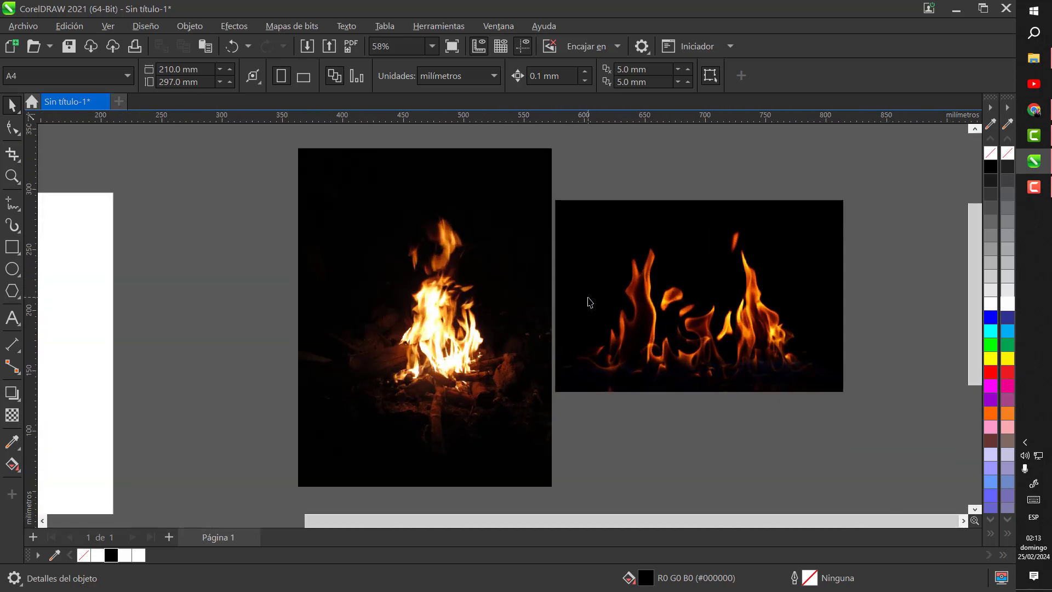
scroll(589, 303, down, 2)
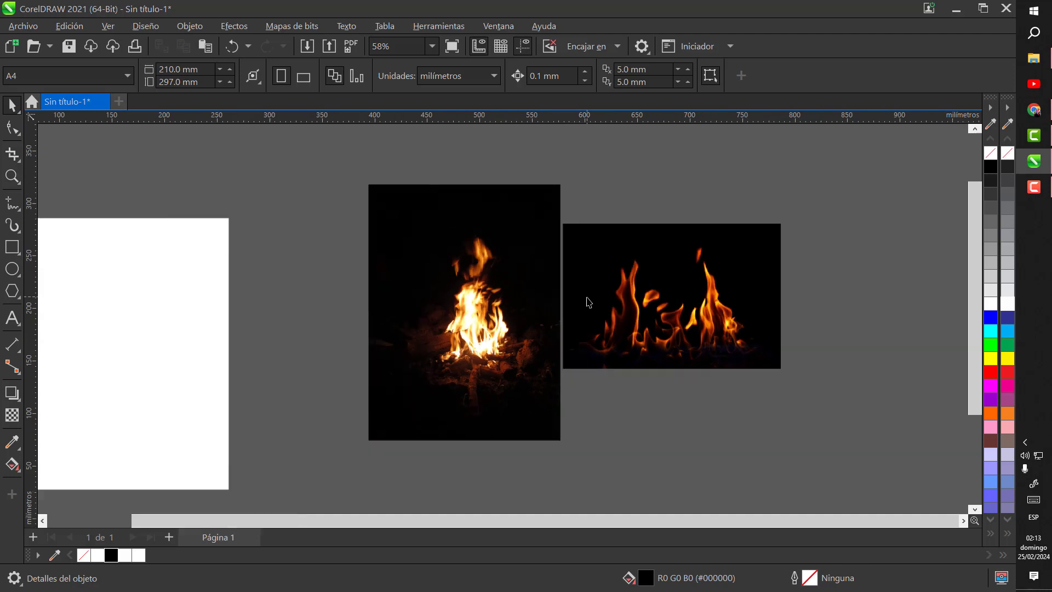
Move the horizontal flames photo to the right, leaving a gap between it and the campfire photo
click(611, 282)
scroll(618, 258, up, 1)
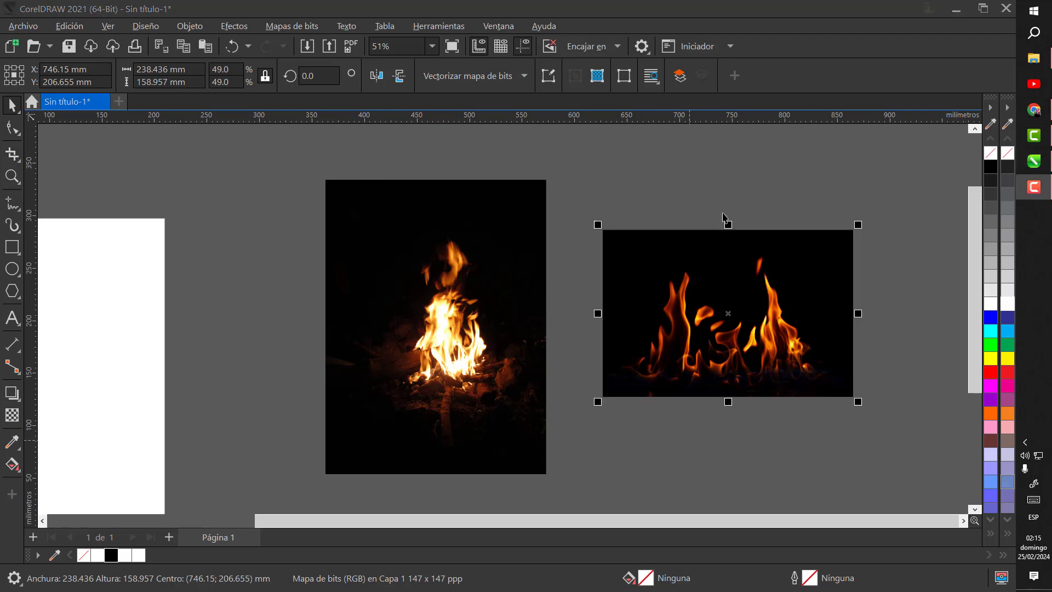
click(723, 216)
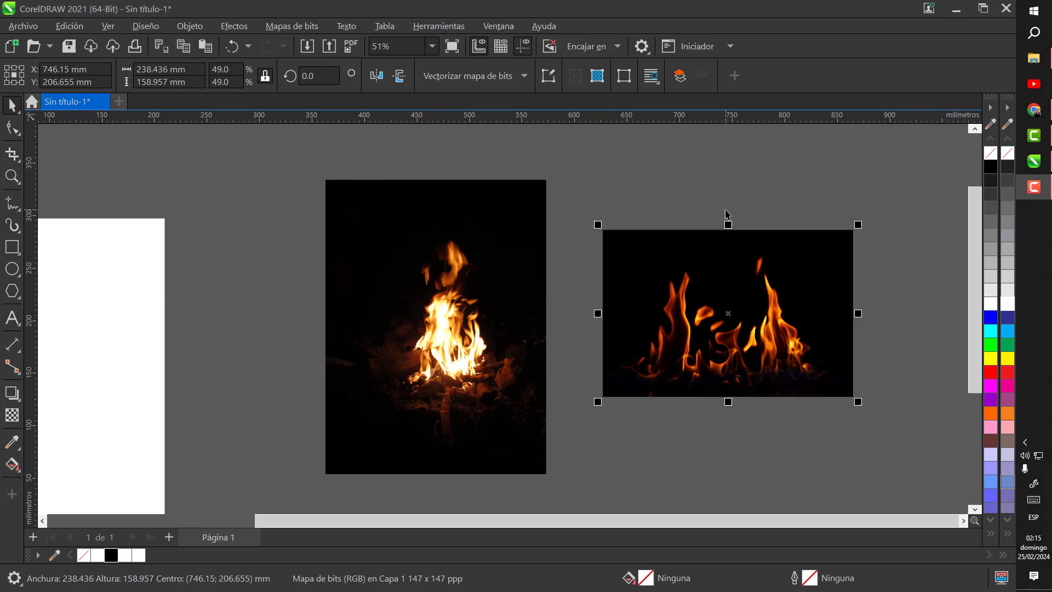
scroll(723, 217, down, 1)
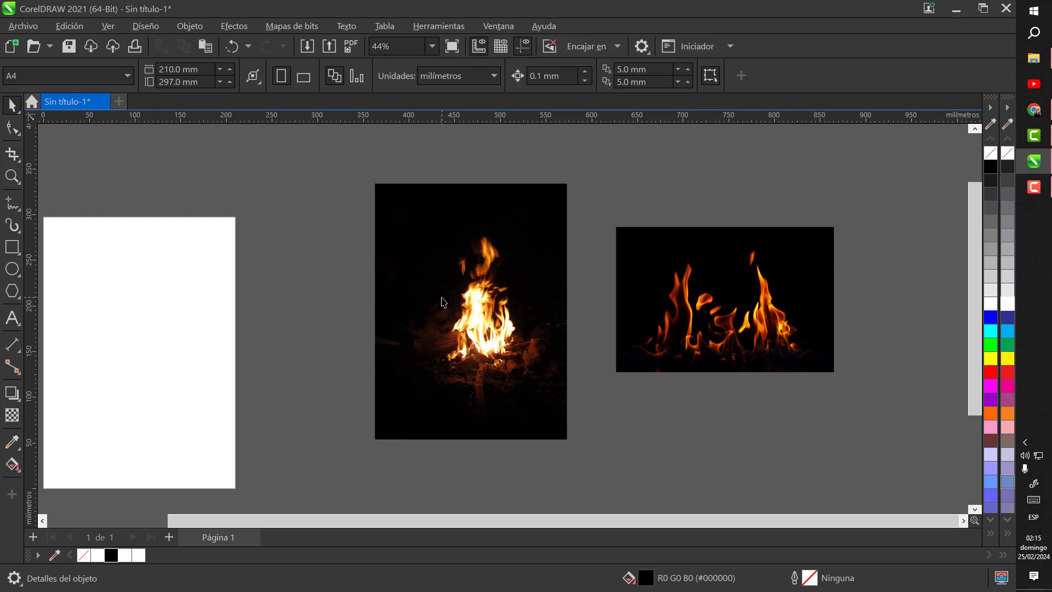
scroll(712, 416, up, 3)
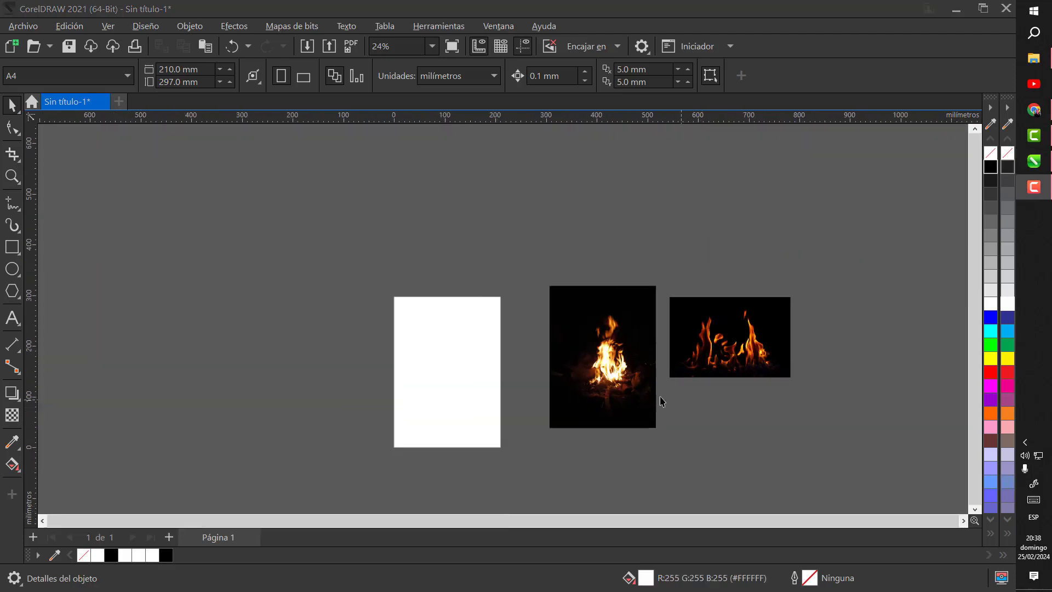
Select all objects and move both fire photos farther to the right, clear of the page
scroll(662, 398, down, 2)
key(ctrl+a)
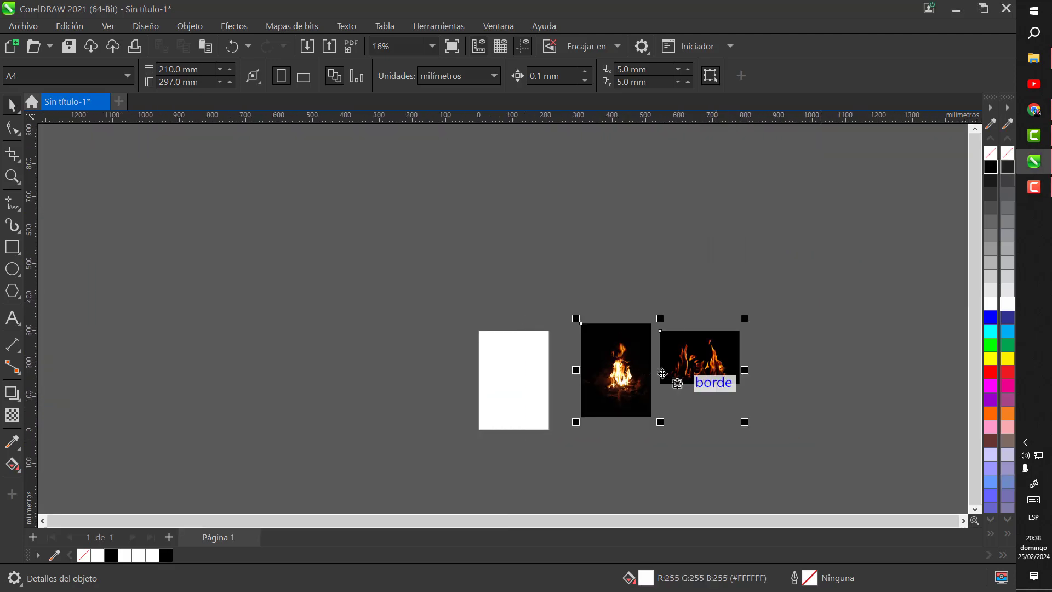
drag(681, 379, 821, 378)
scroll(612, 391, up, 2)
scroll(612, 391, up, 3)
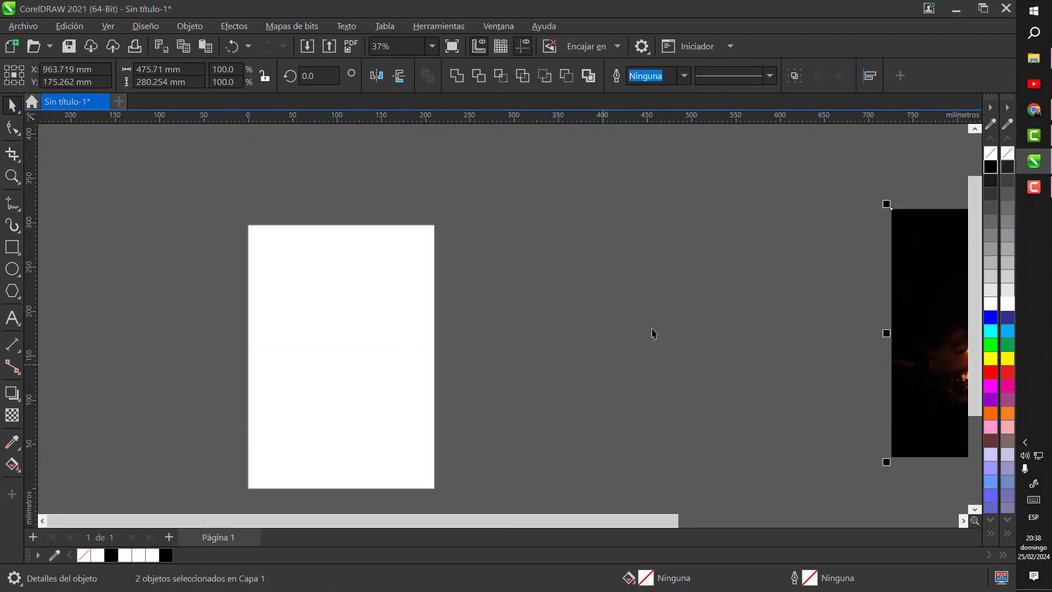
click(643, 307)
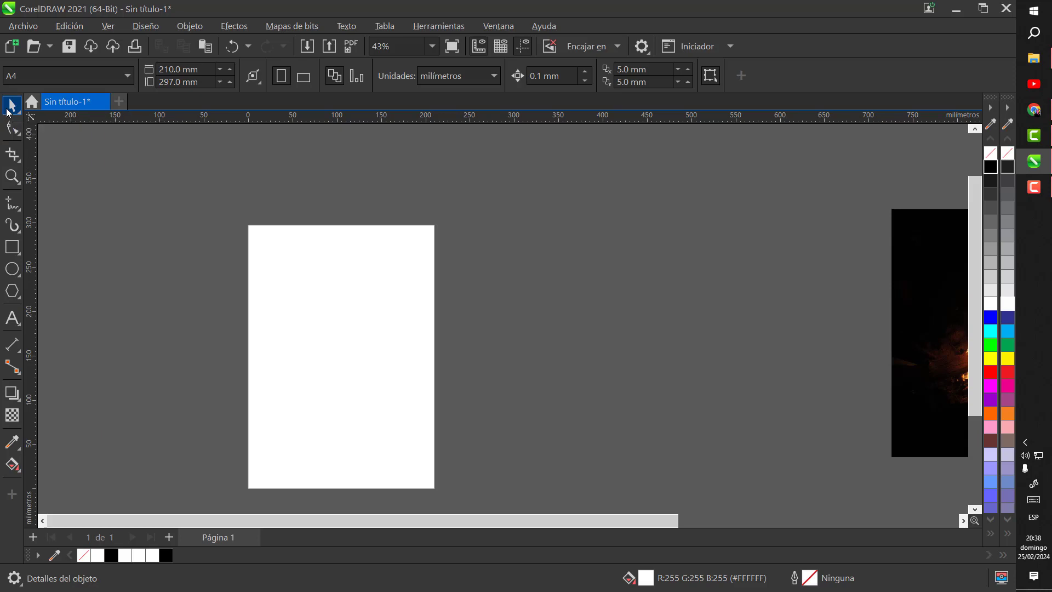
Switch the drawing units to pixels and back to millimetres
click(440, 75)
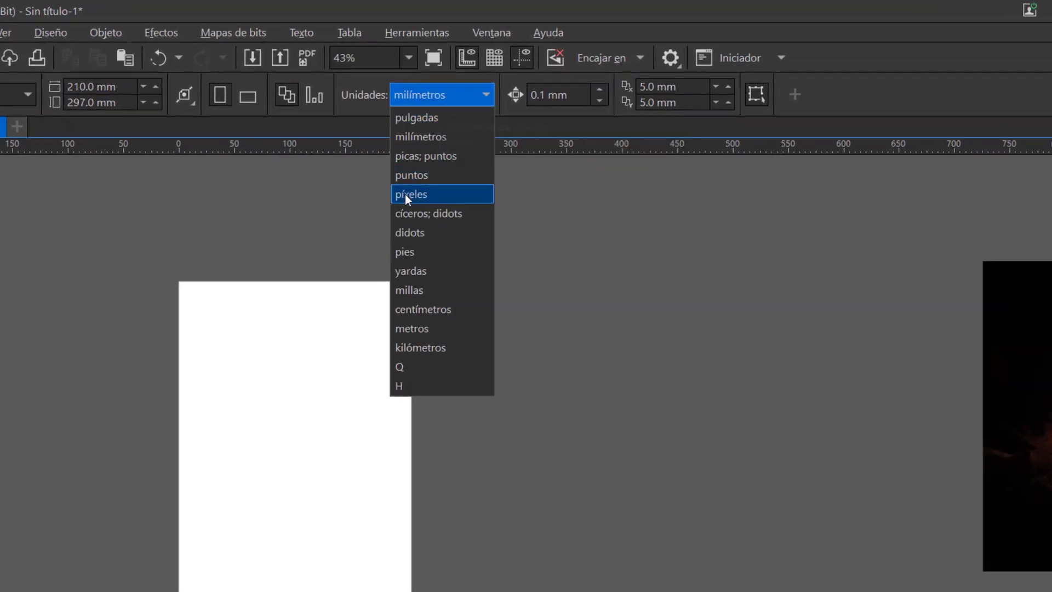
click(408, 195)
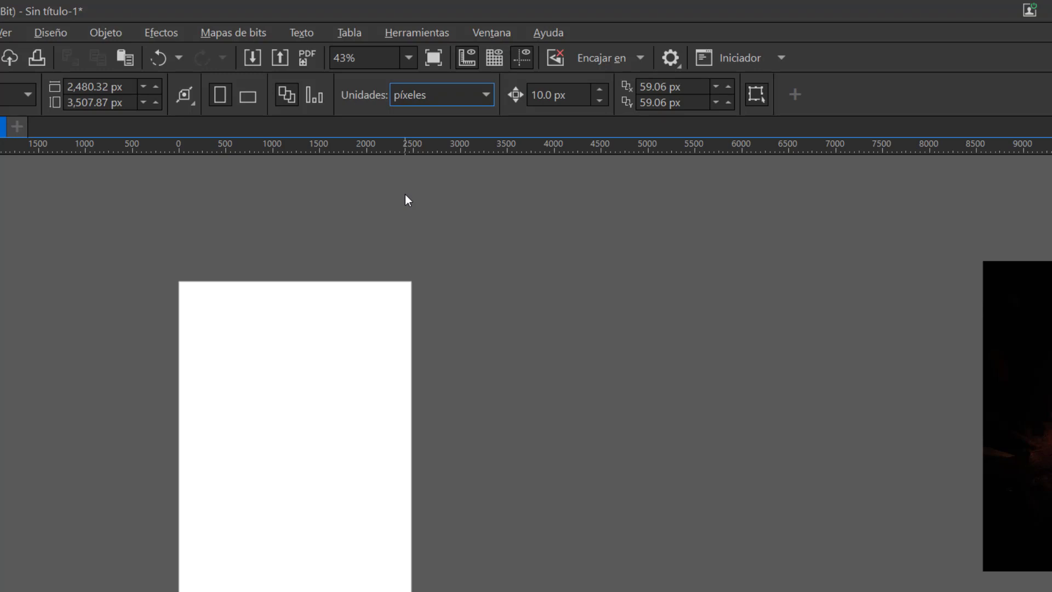
click(438, 101)
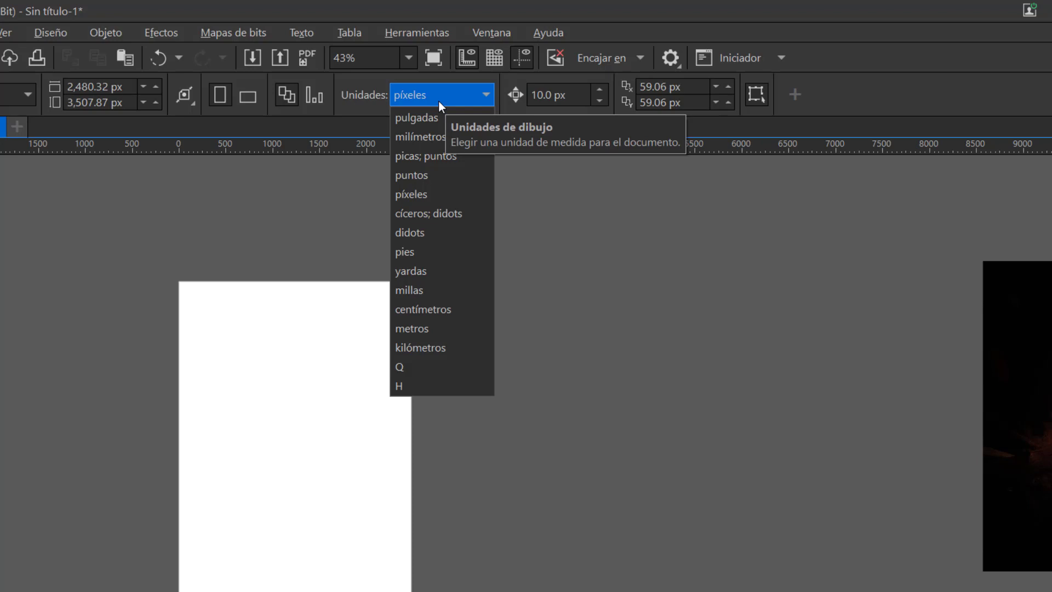
click(561, 268)
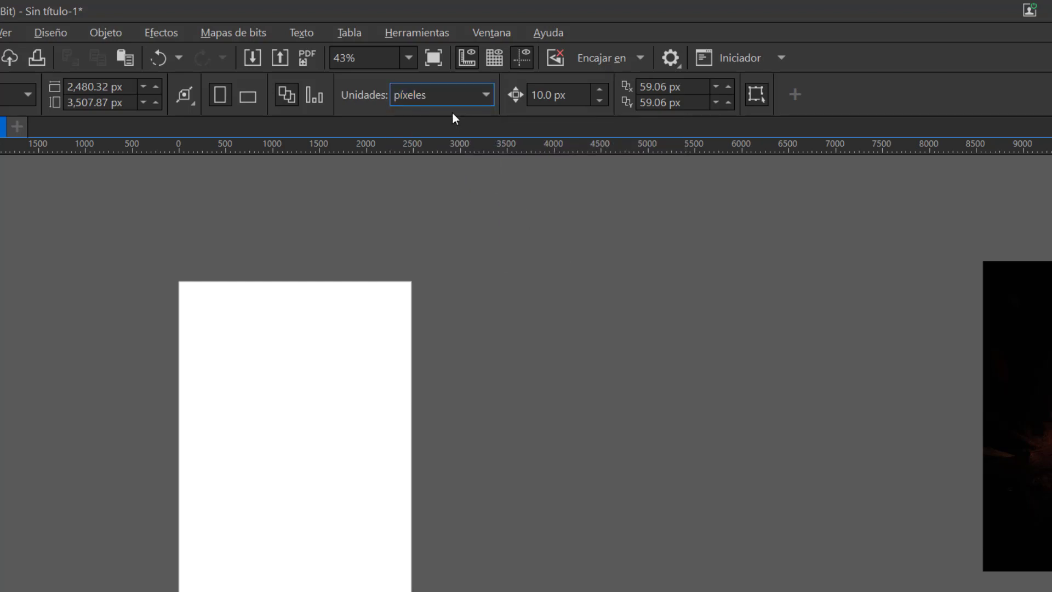
click(441, 98)
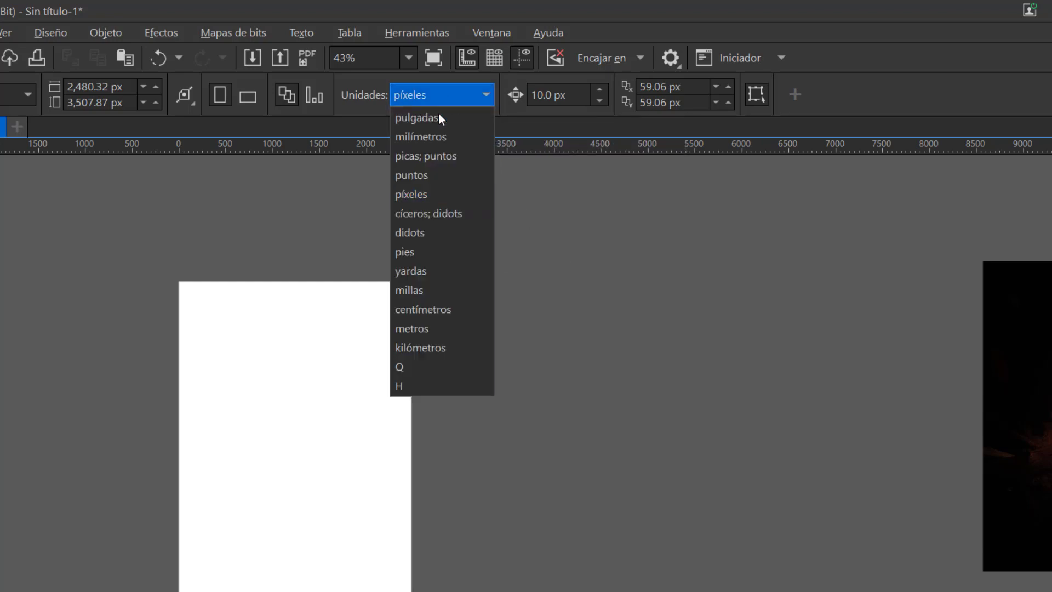
click(414, 138)
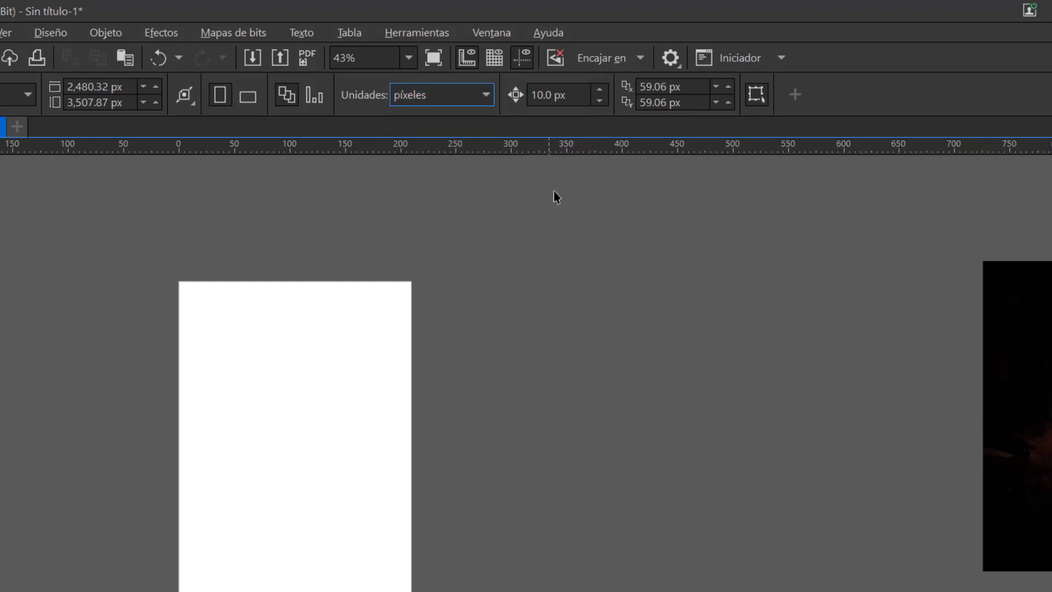
Try inches as the drawing units and finish with the units set to pixels
click(457, 101)
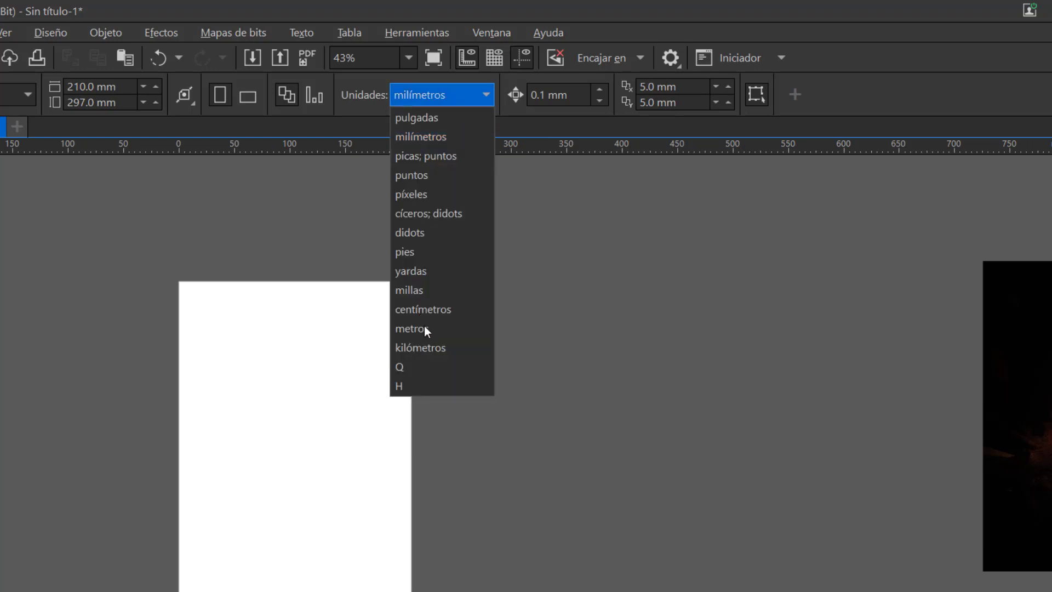
click(464, 101)
click(451, 116)
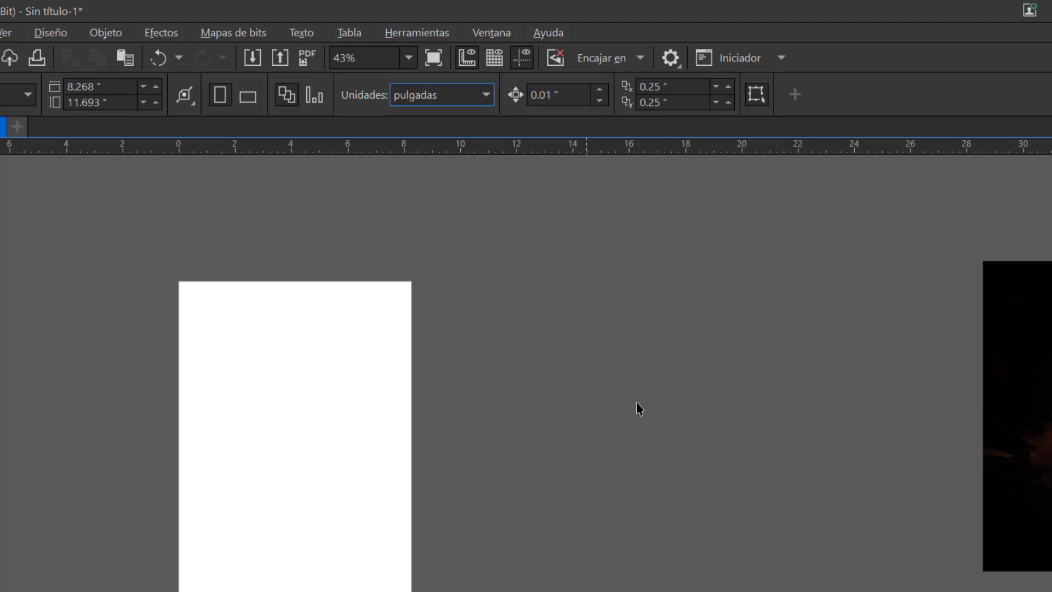
click(455, 101)
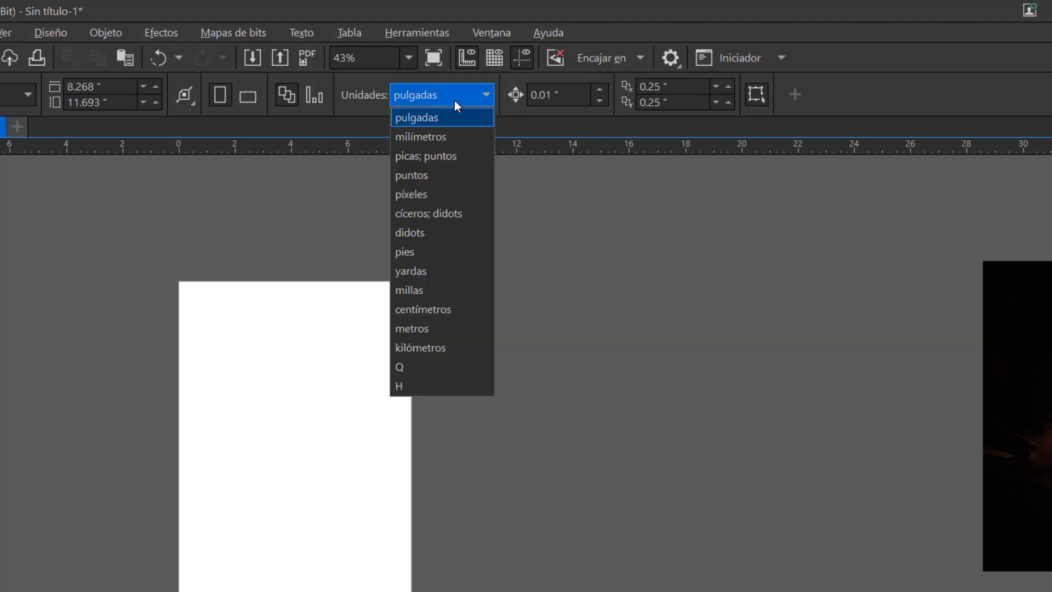
click(423, 194)
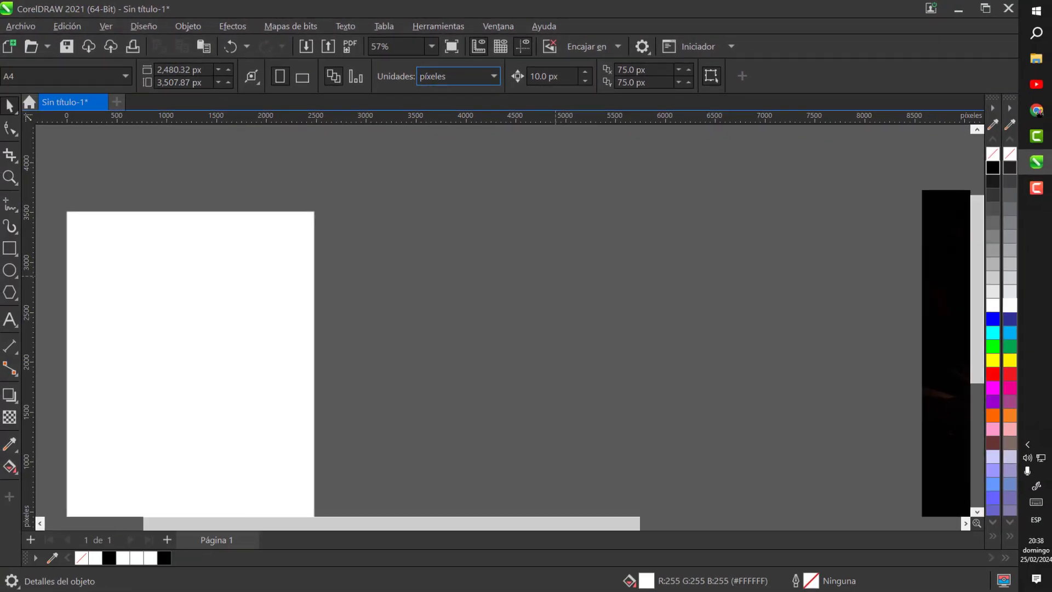
Draw a horizontal white rectangle about 3,655 x 2,098 px in the empty area between the page and the fire photos
click(10, 247)
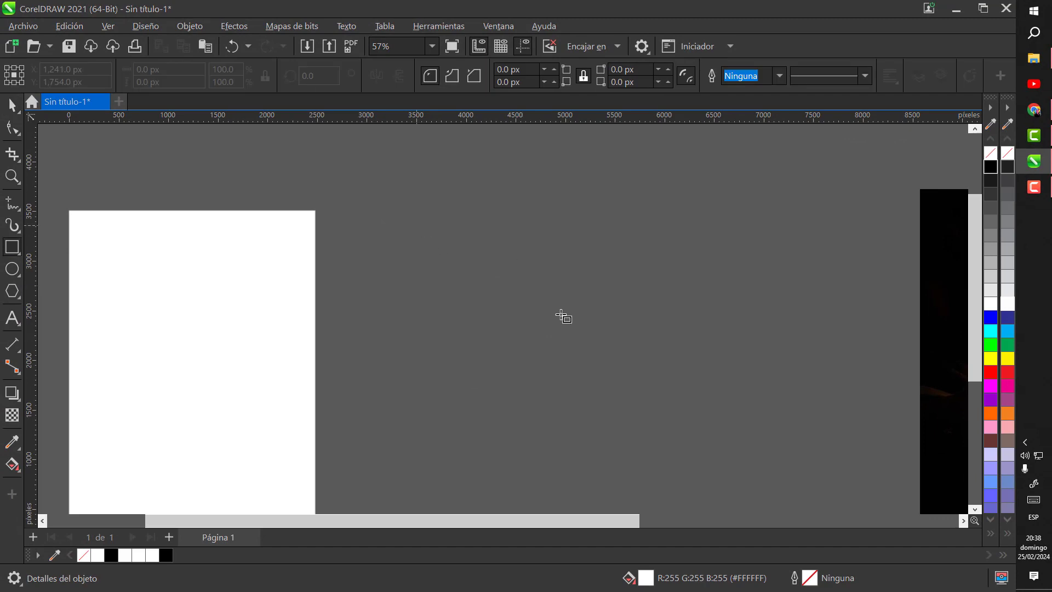
drag(415, 226, 782, 435)
click(12, 105)
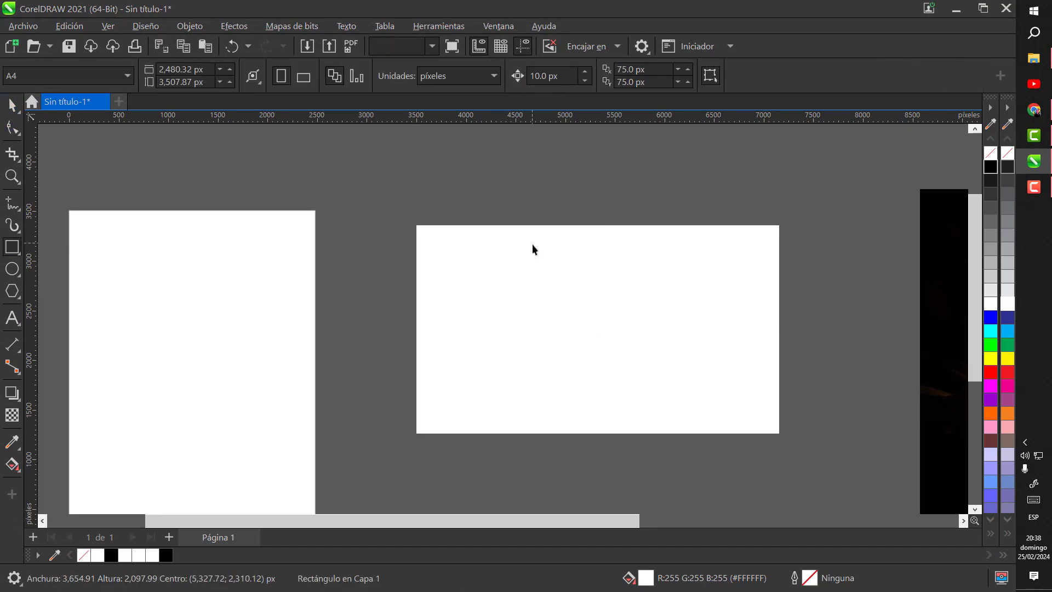
click(531, 245)
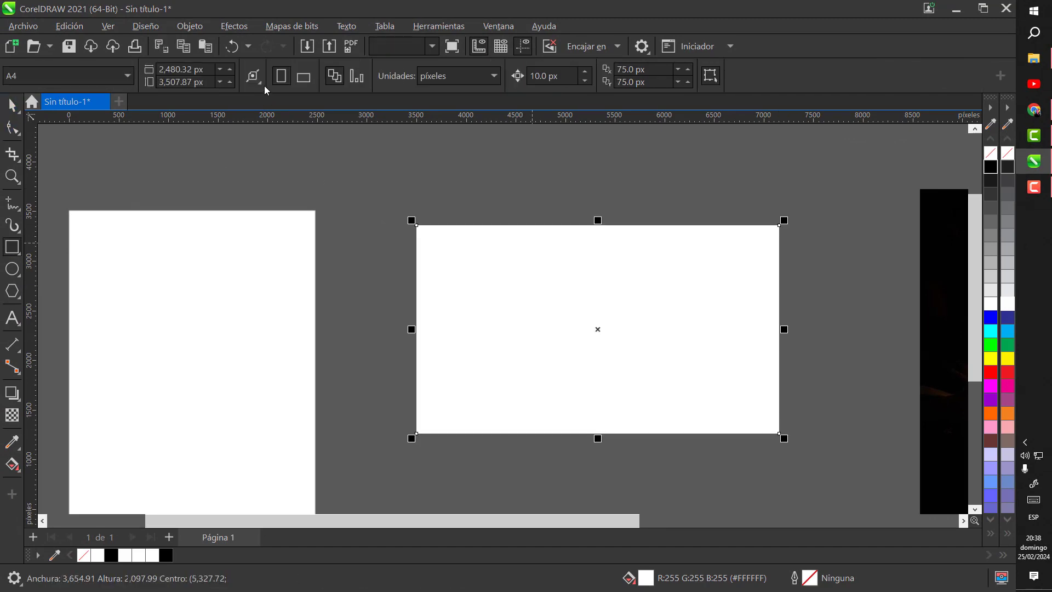
key(Escape)
click(436, 260)
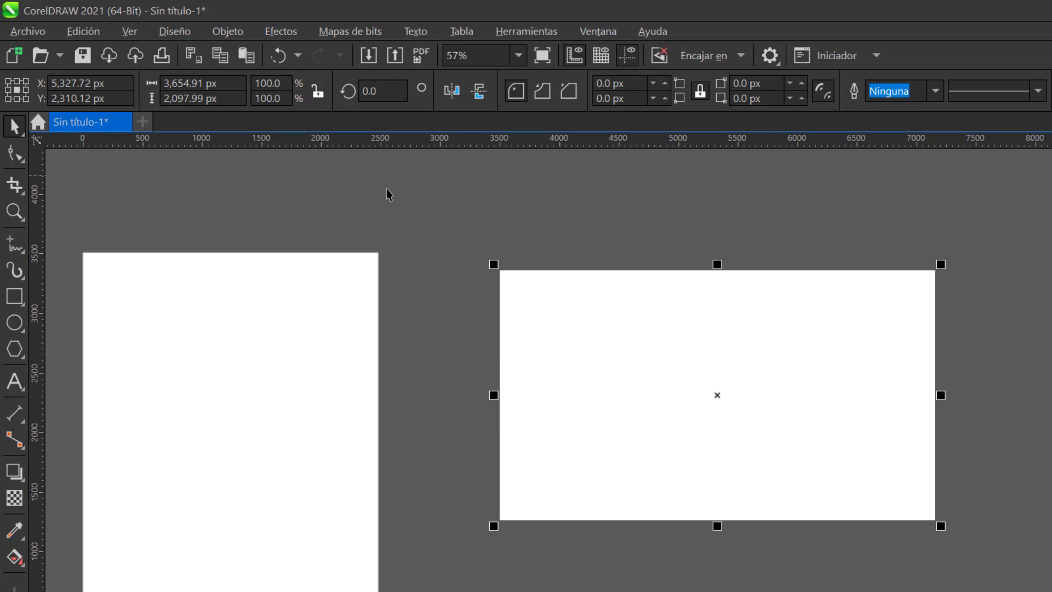
Set the rectangle's width to 1920 px and its height to 1080 px
key(Escape)
click(539, 312)
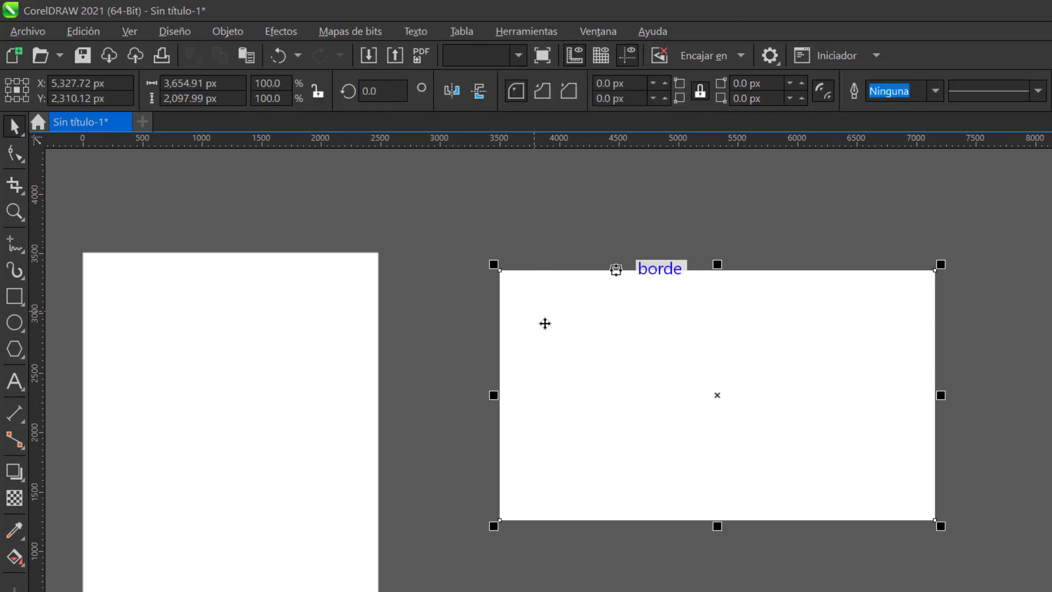
click(225, 85)
text(192)
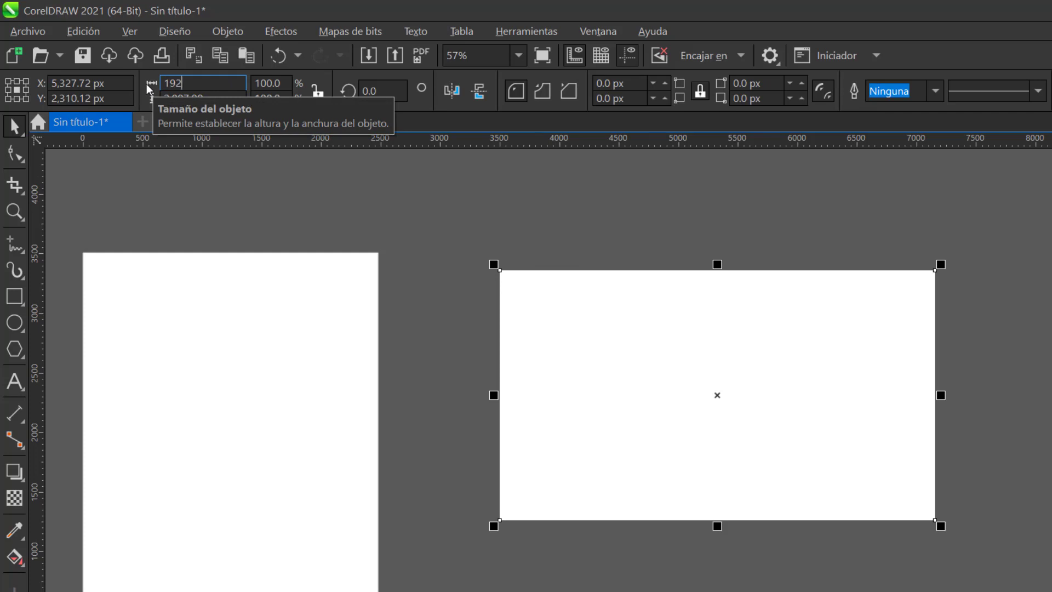
text(0)
key(Return)
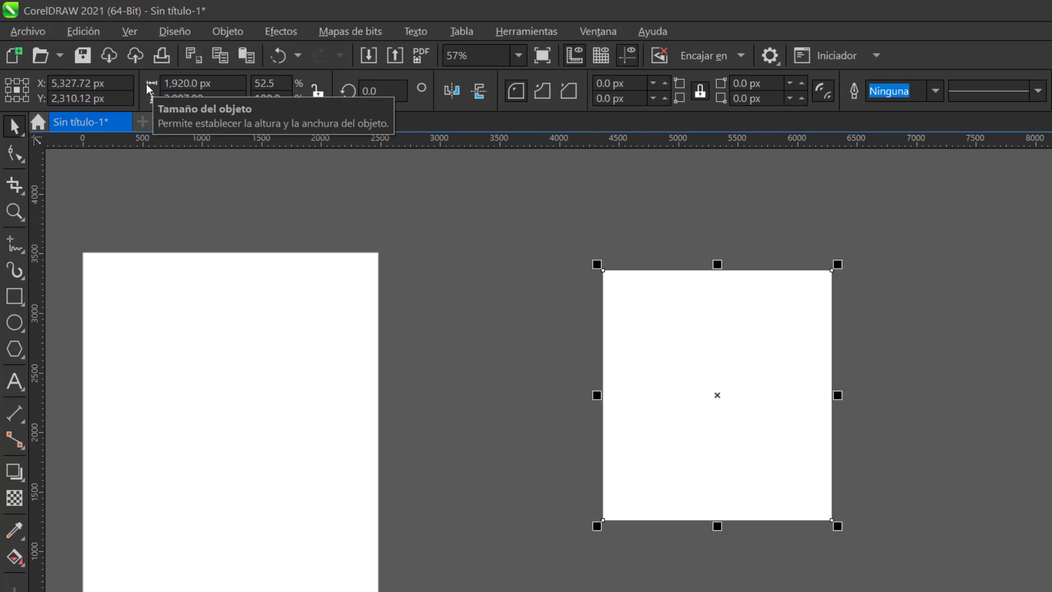
click(223, 99)
drag(224, 99, 158, 97)
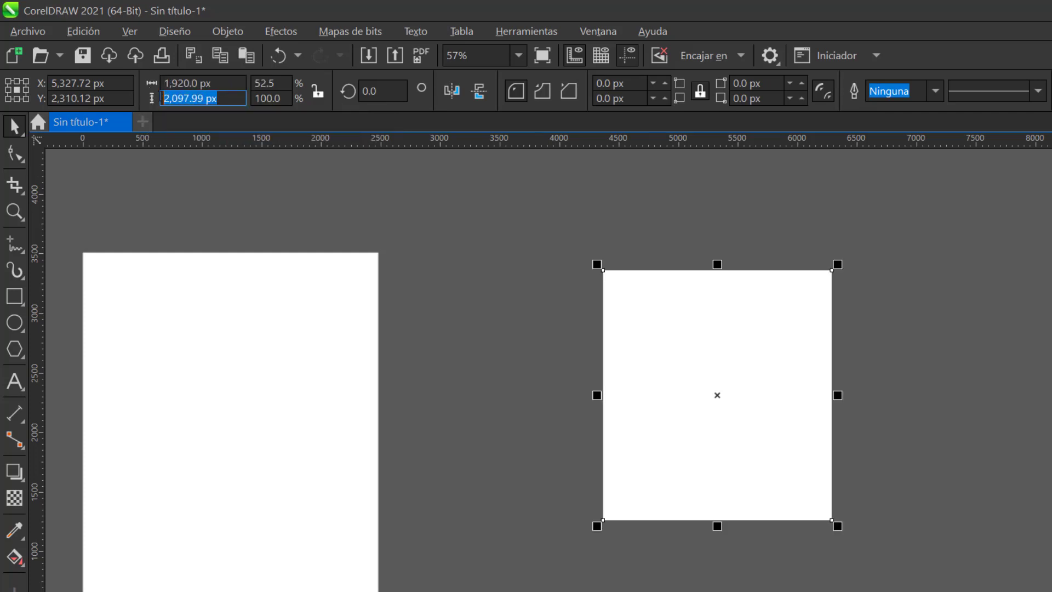
text(108)
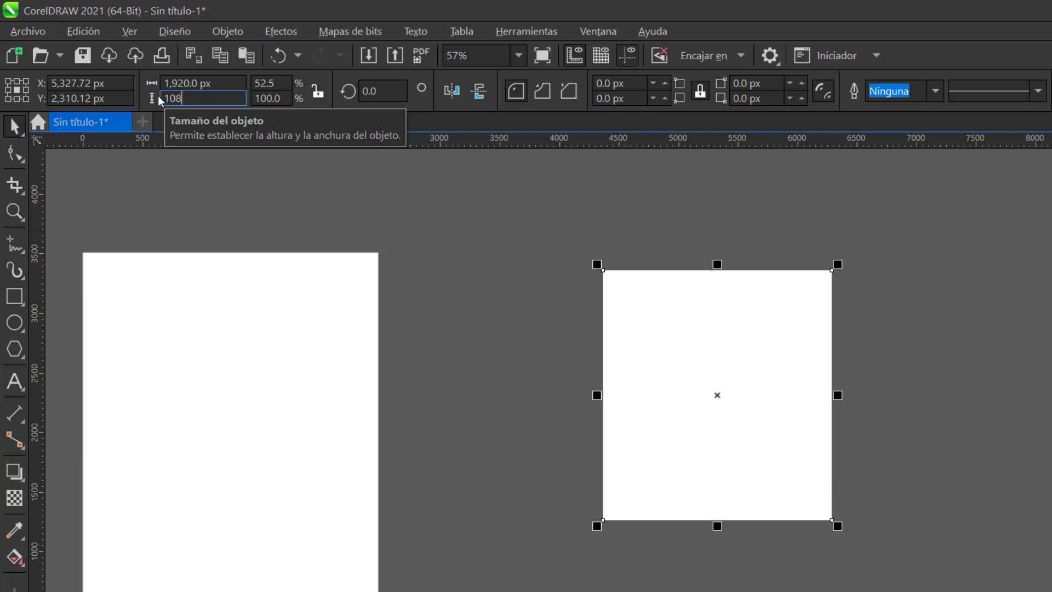
text(0)
key(Return)
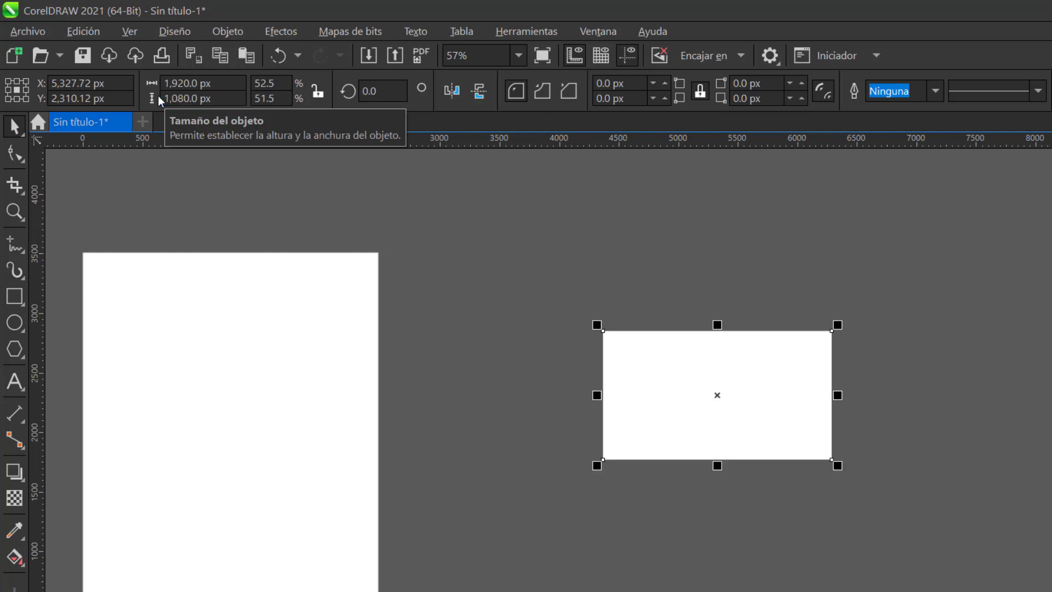
Move the horizontal rectangle closer to the page, leaving a small gap beside the page's right edge
click(449, 214)
click(648, 358)
scroll(658, 362, down, 2)
scroll(591, 346, up, 4)
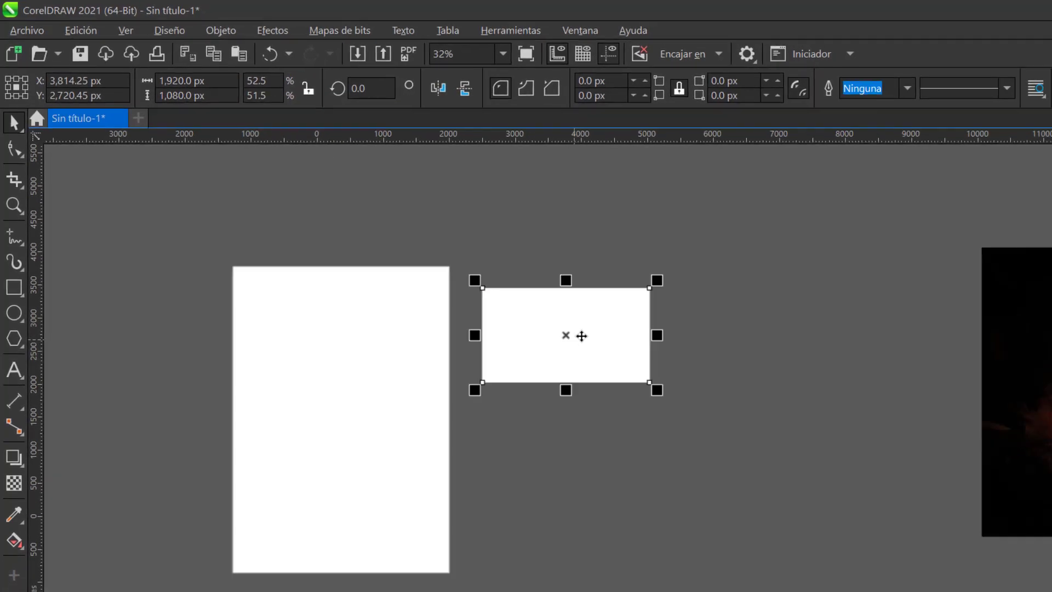
scroll(509, 292, up, 3)
scroll(493, 291, down, 6)
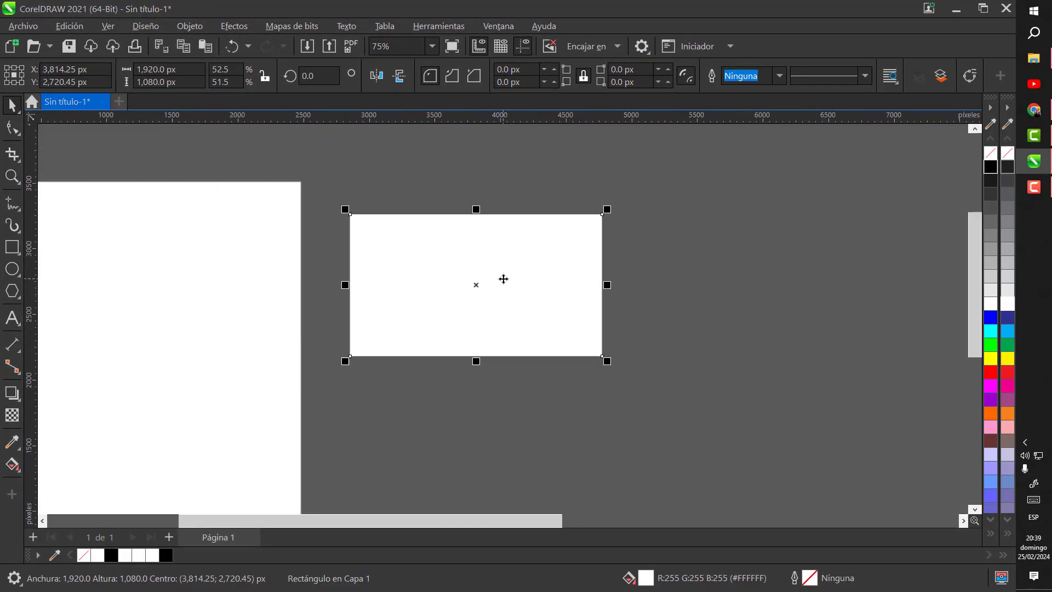
scroll(480, 289, up, 8)
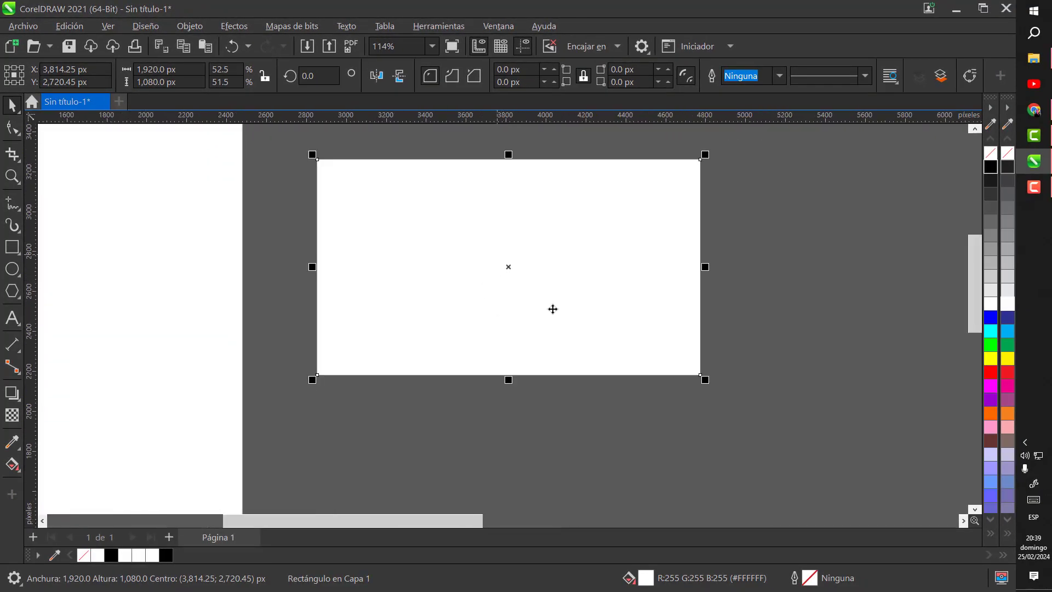
scroll(562, 325, down, 2)
scroll(500, 237, up, 1)
key(Escape)
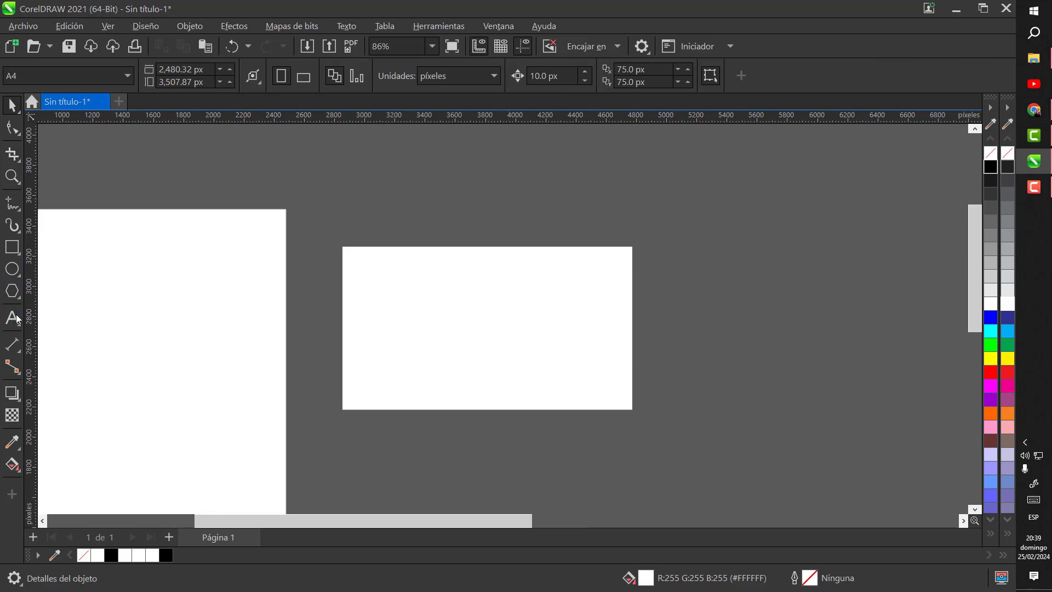
Add the text label "1920 x 1080" above the horizontal rectangle
scroll(412, 230, up, 3)
click(465, 227)
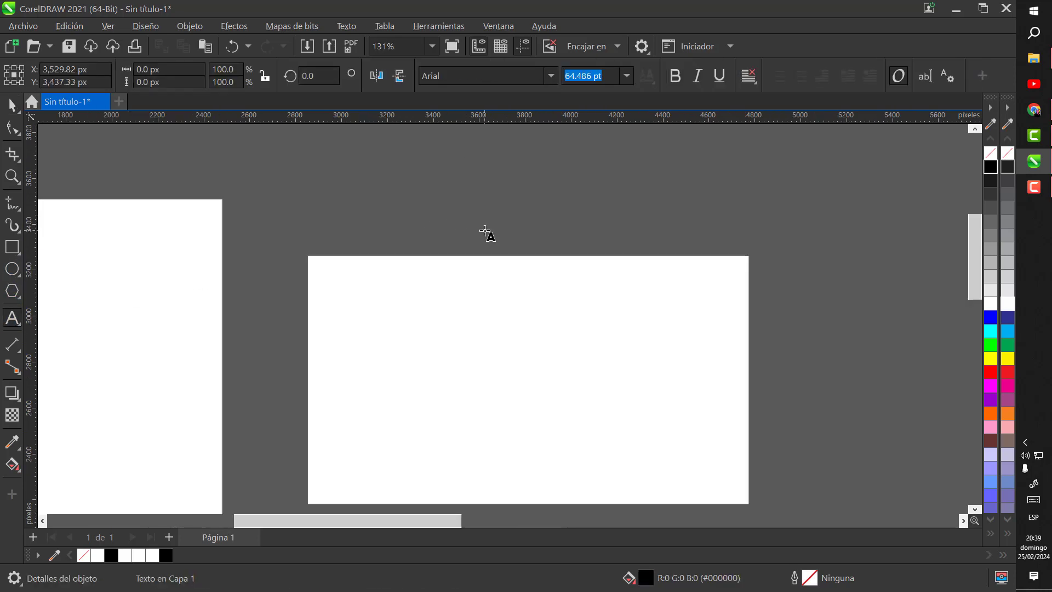
text(1920)
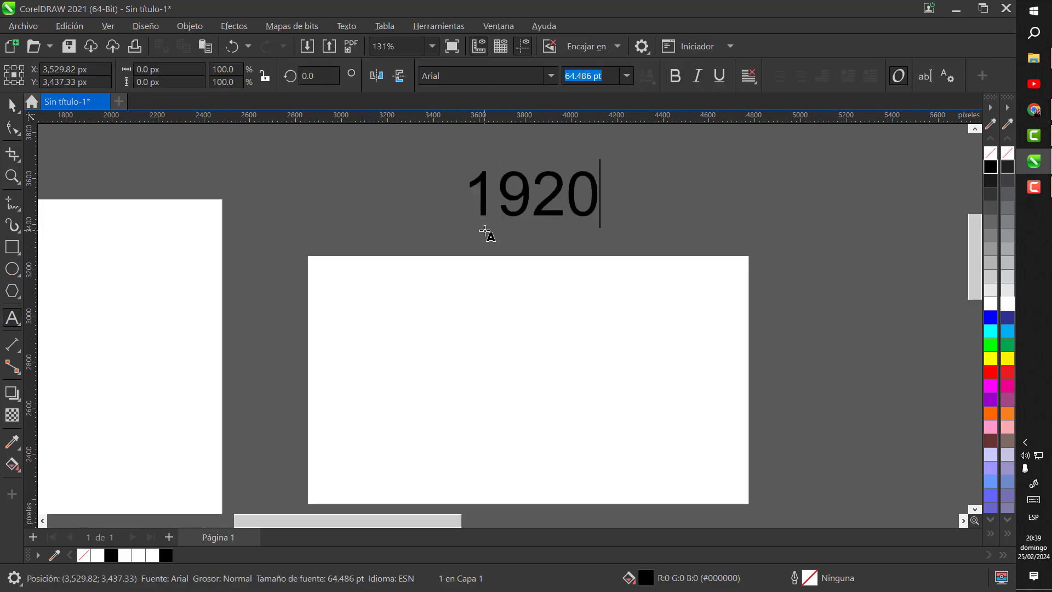
text(x)
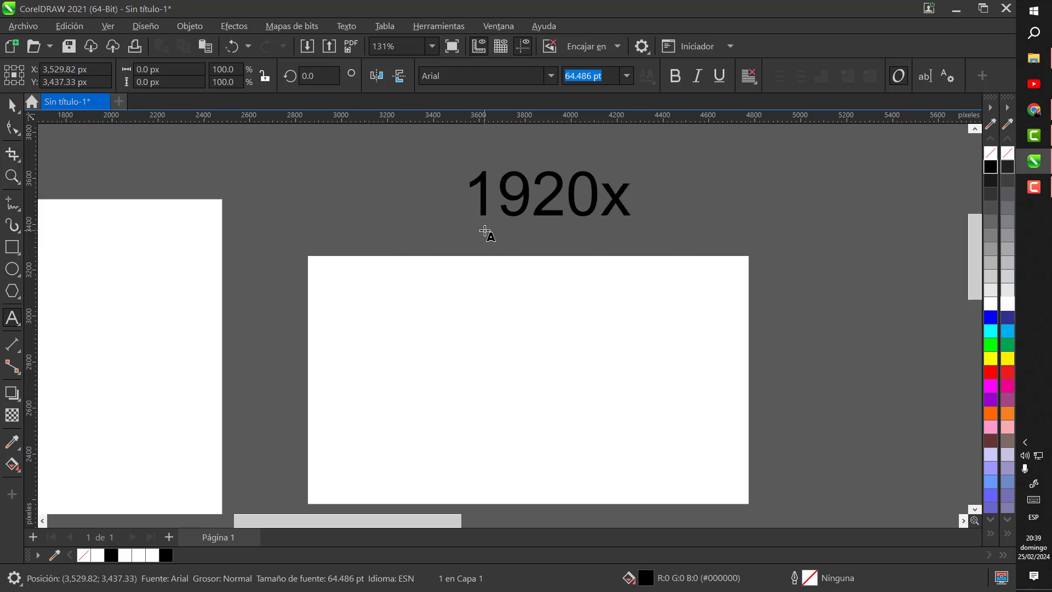
text(1080)
key(Escape)
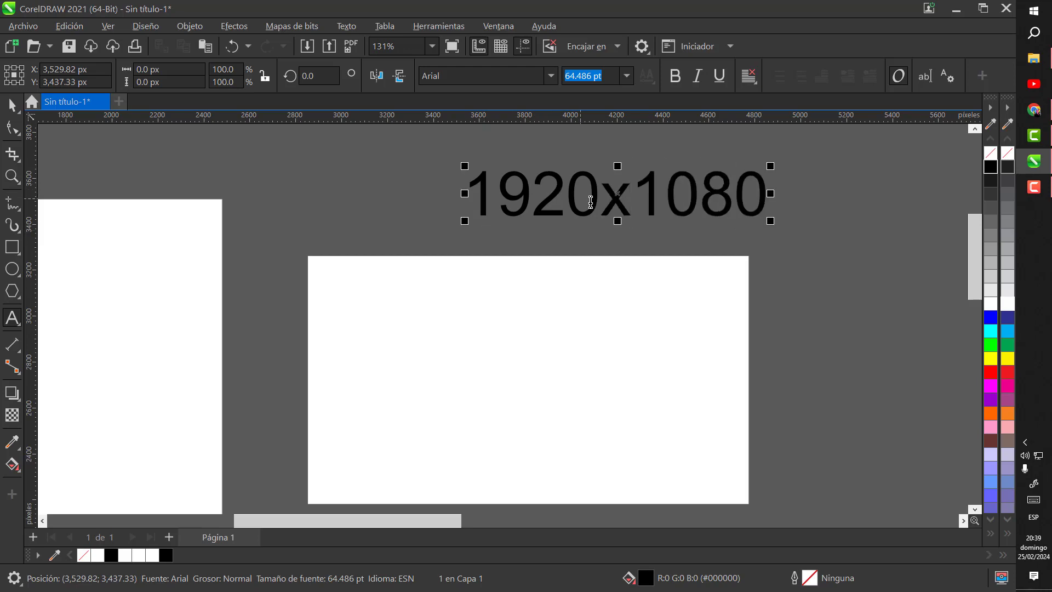
click(591, 202)
key(Right)
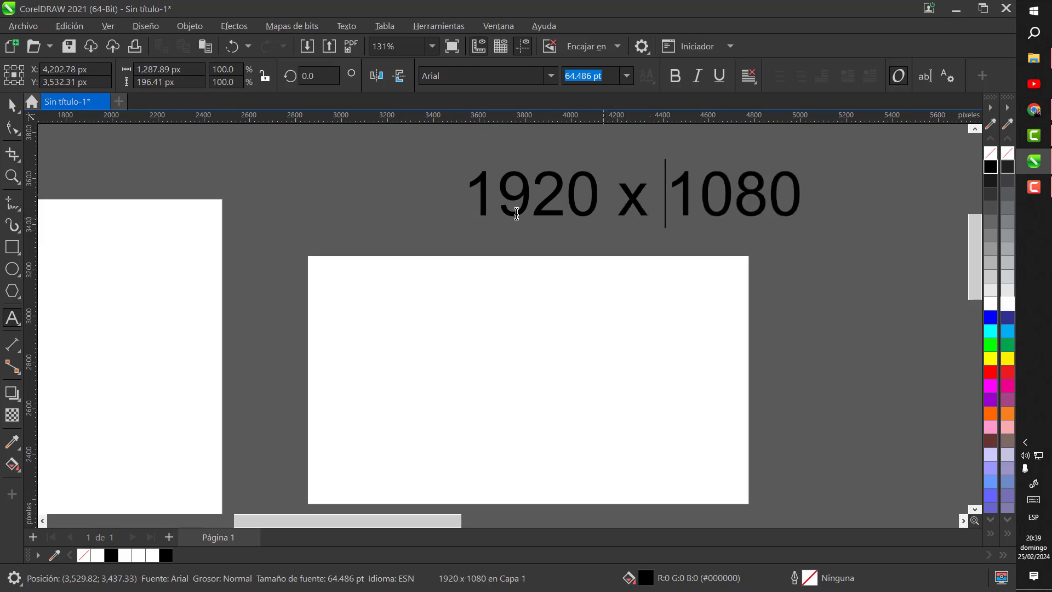
Scale the "1920 x 1080" label down to about 19 pt and place it centred just above the horizontal rectangle
click(12, 107)
key(space)
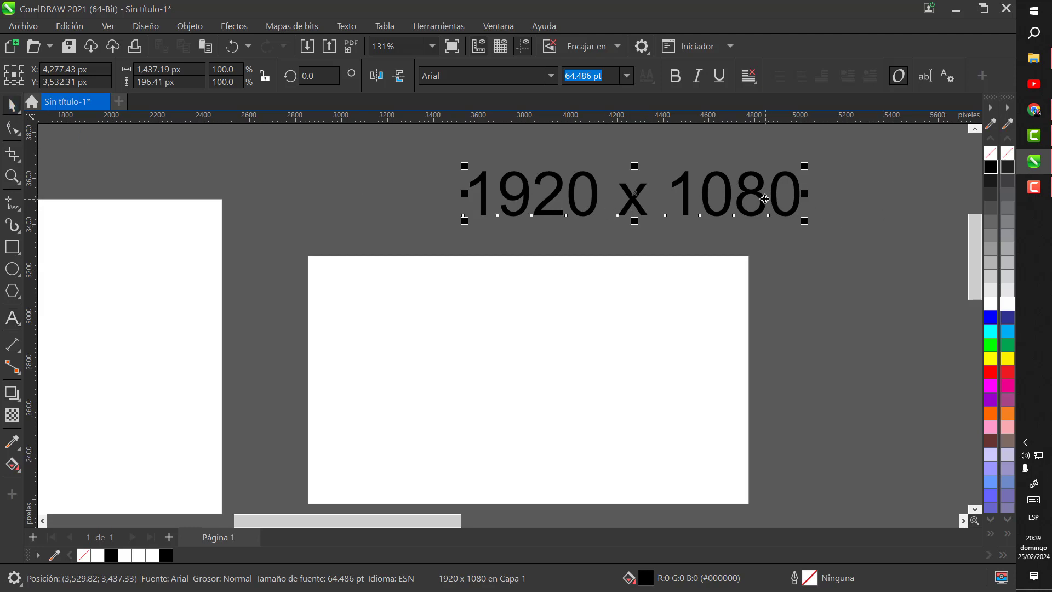
drag(764, 199, 672, 211)
drag(710, 179, 568, 241)
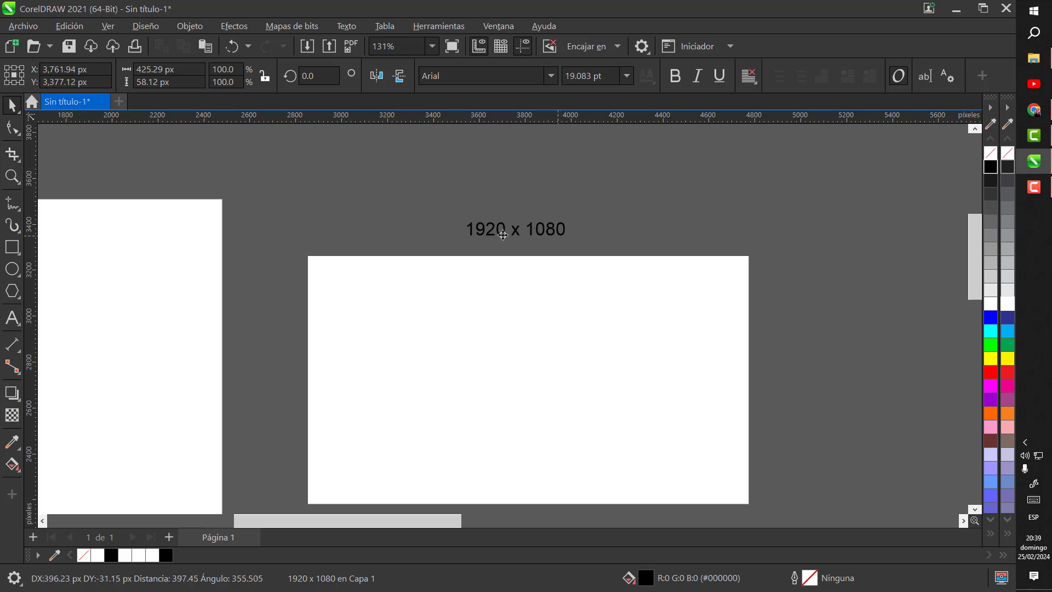
Duplicate the horizontal rectangle to its right and rotate the copy 90° into a vertical format
scroll(508, 291, down, 2)
click(509, 291)
scroll(441, 298, down, 2)
drag(526, 315, 730, 316)
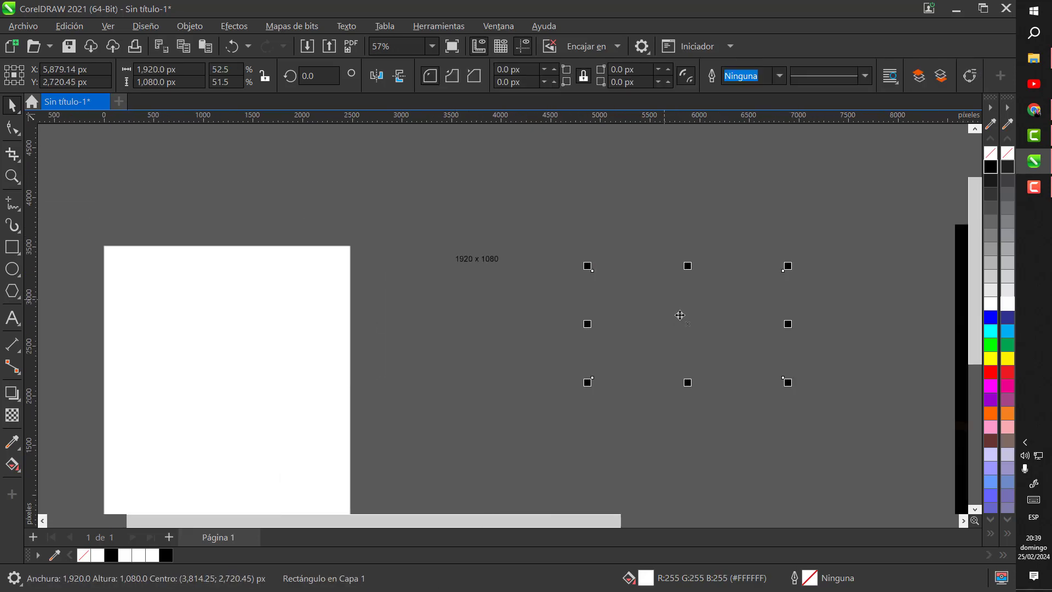
click(730, 315)
drag(785, 266, 820, 369)
click(819, 369)
Place a copy of the "1920 x 1080" label just above the vertical rectangle
scroll(838, 265, up, 3)
click(248, 257)
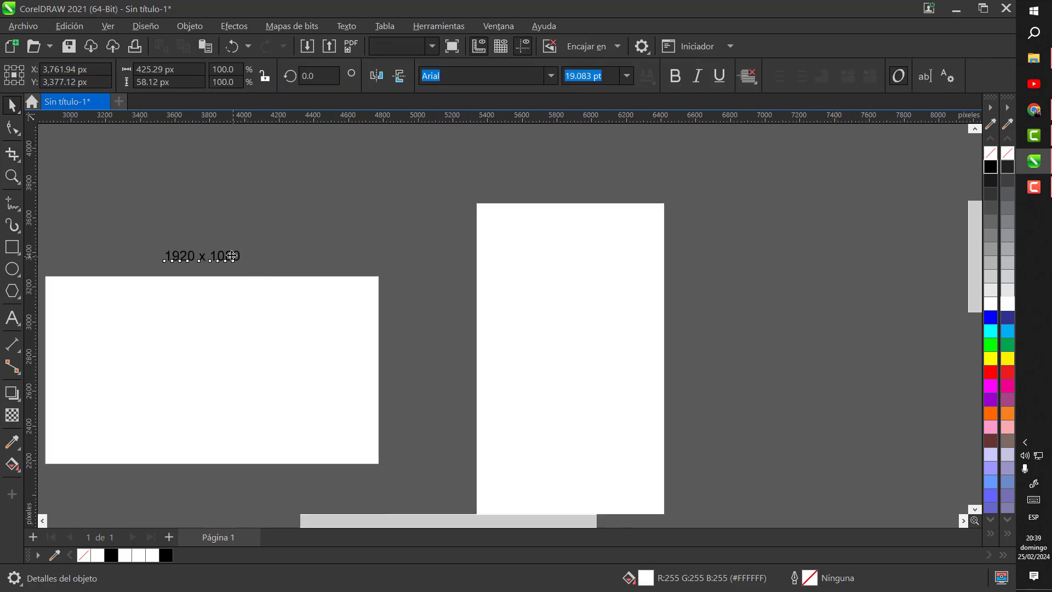
drag(249, 258, 620, 191)
scroll(580, 167, up, 3)
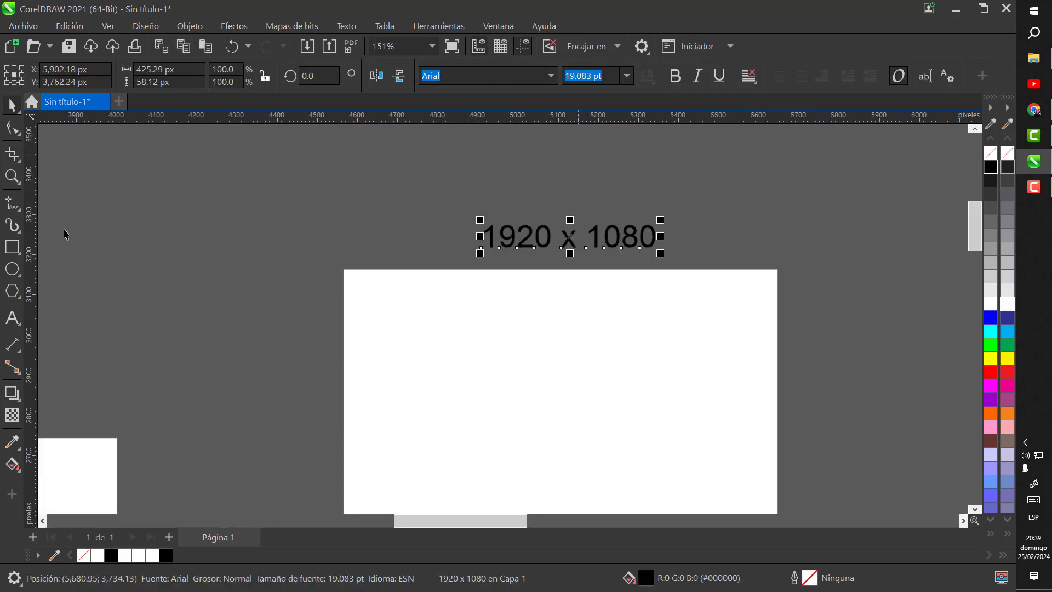
Change the label above the vertical rectangle to read "1080 x 1920"
click(12, 318)
click(584, 237)
shift+click(478, 247)
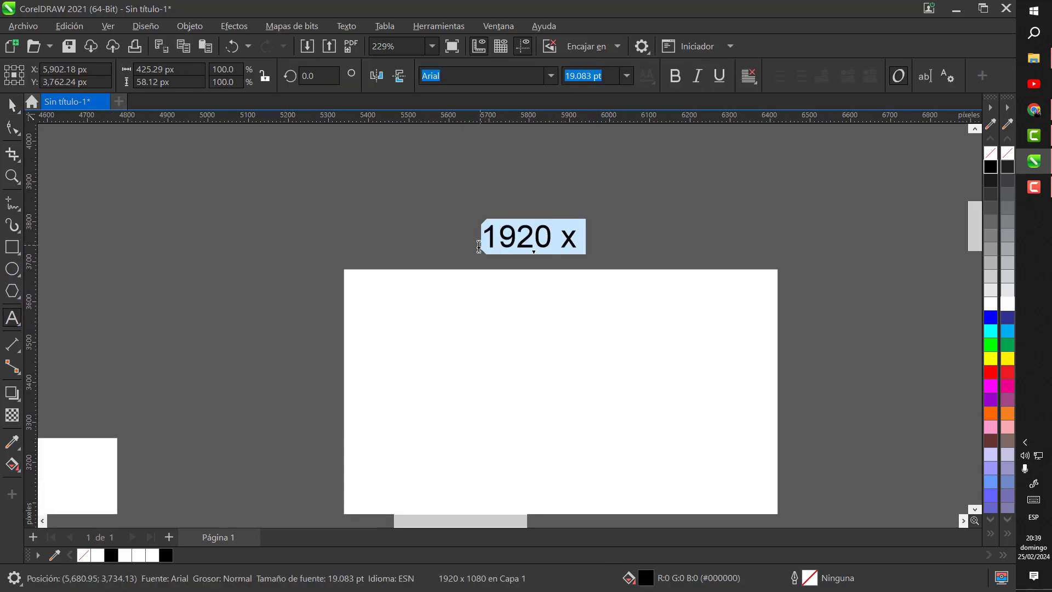
key(BackSpace)
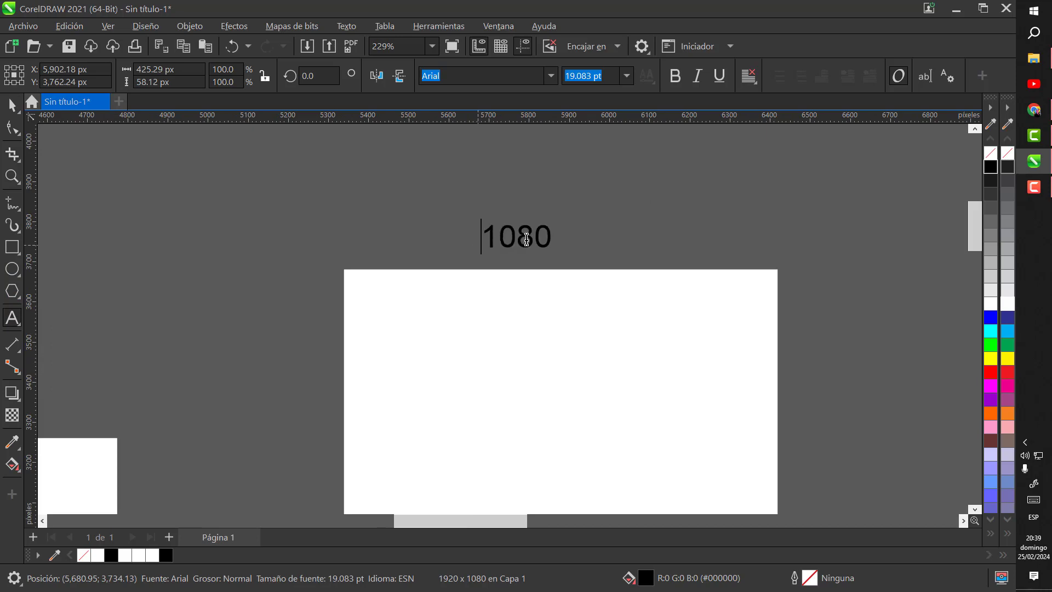
key(End)
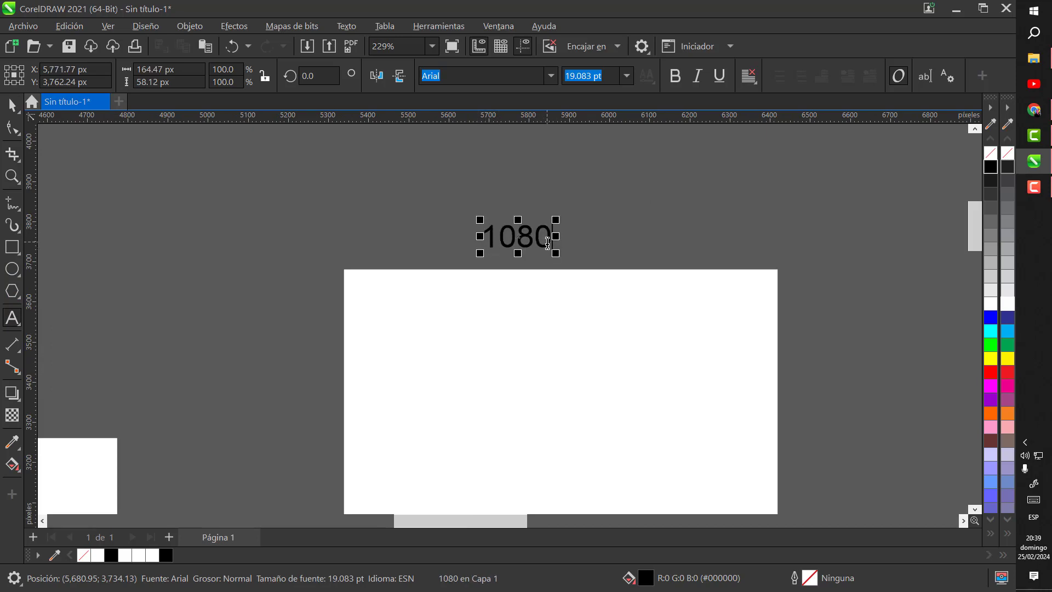
text(1920 x)
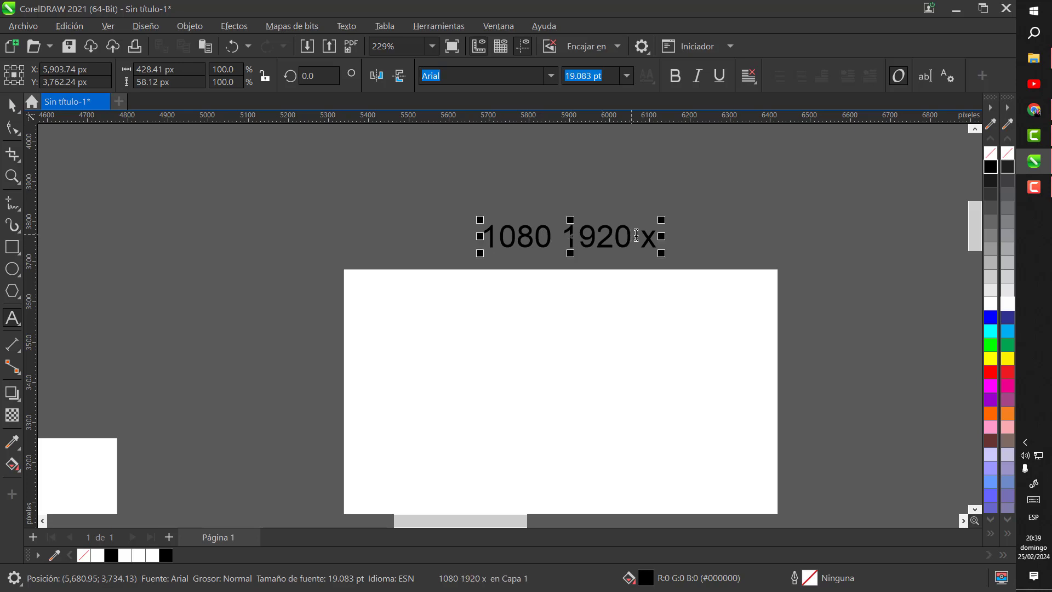
key(BackSpace)
key(BackSpace)
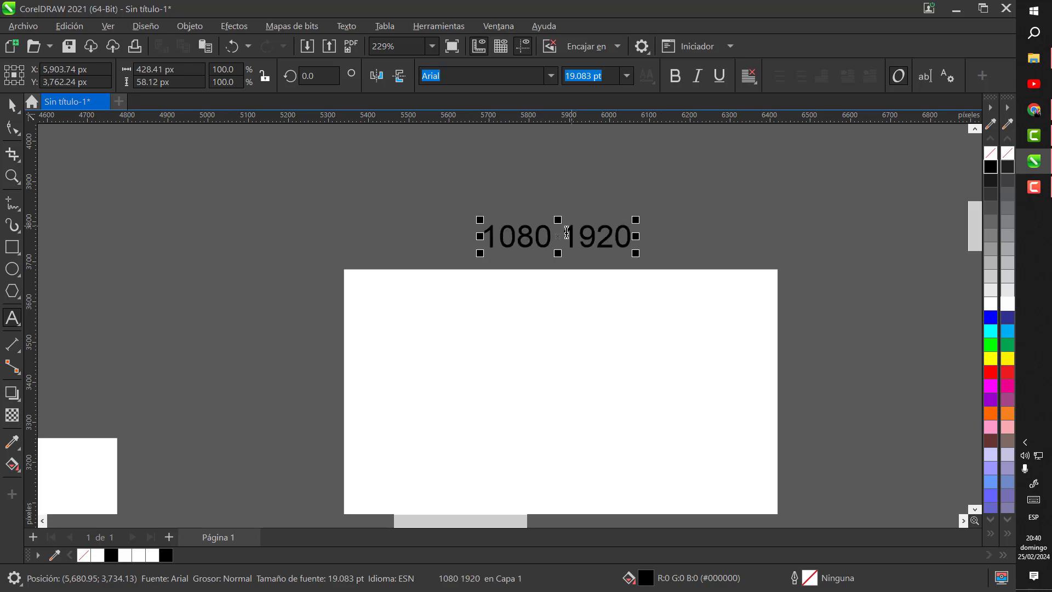
click(567, 232)
text(x)
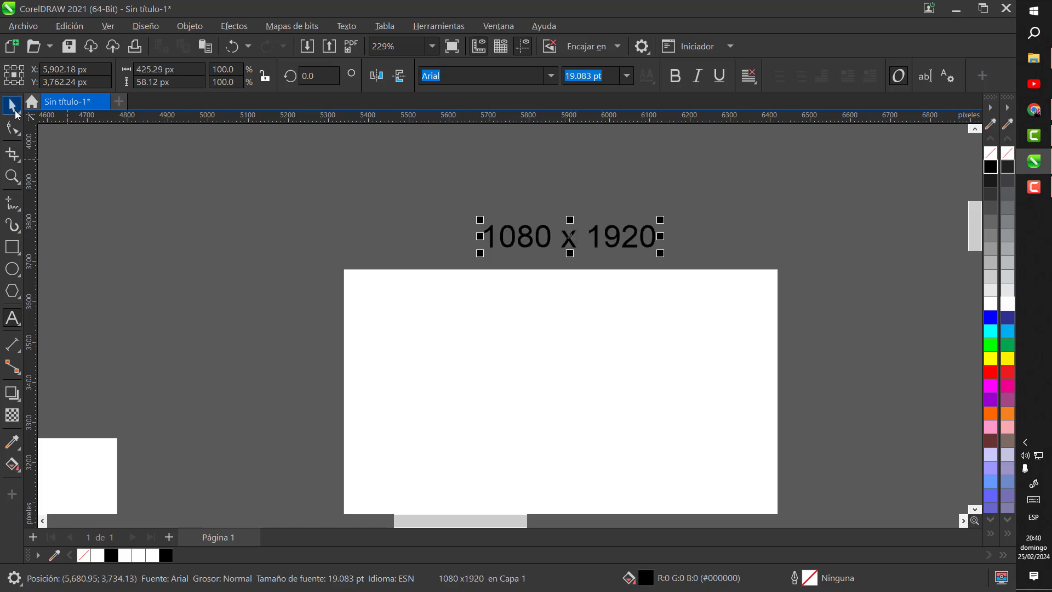
scroll(766, 282, down, 5)
key(Escape)
scroll(687, 345, up, 2)
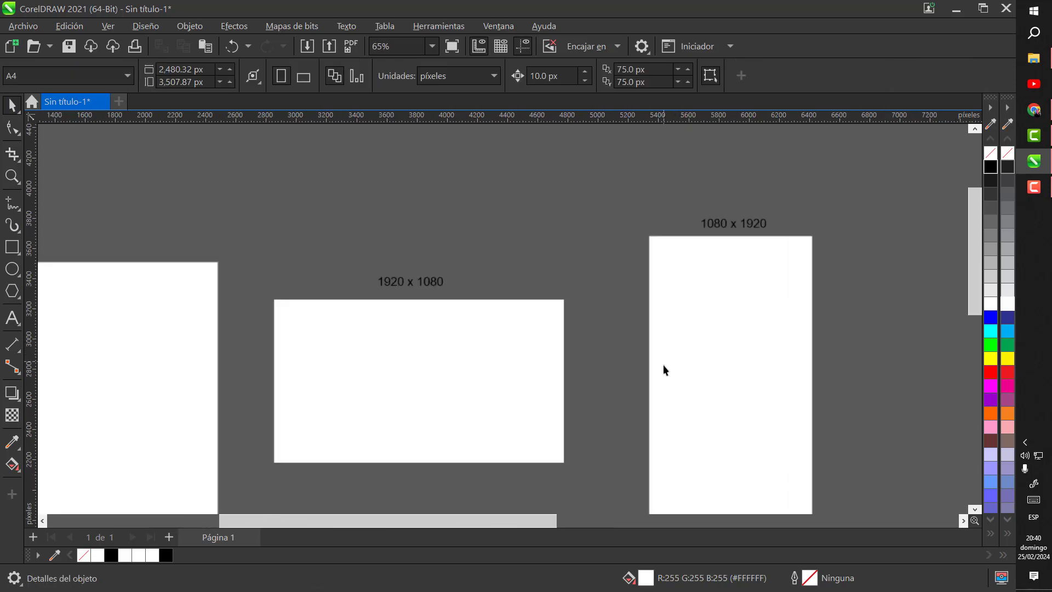
Move the 1080 x 1920 rectangle together with its label closer to the 1920 x 1080 rectangle
scroll(382, 426, down, 1)
scroll(381, 425, up, 1)
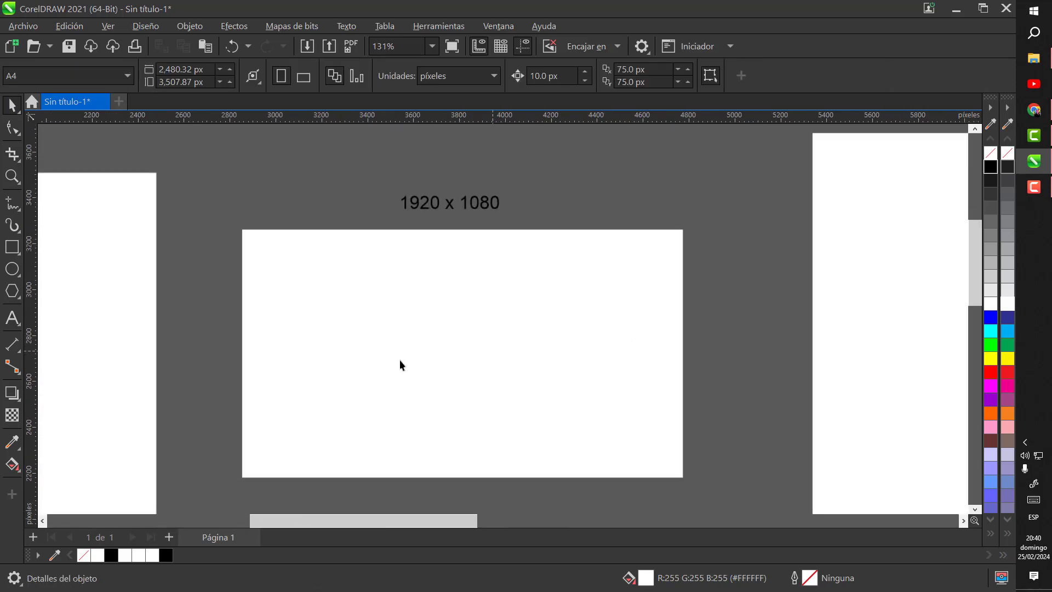
scroll(400, 350, down, 2)
scroll(493, 345, right, 3)
scroll(572, 356, up, 1)
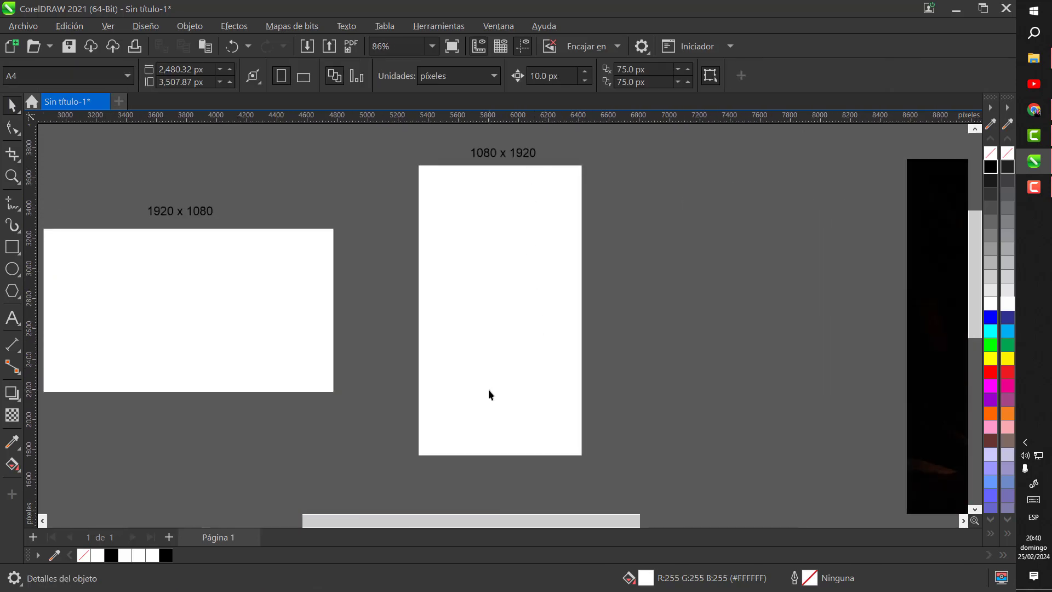
scroll(491, 393, down, 3)
drag(580, 434, 446, 283)
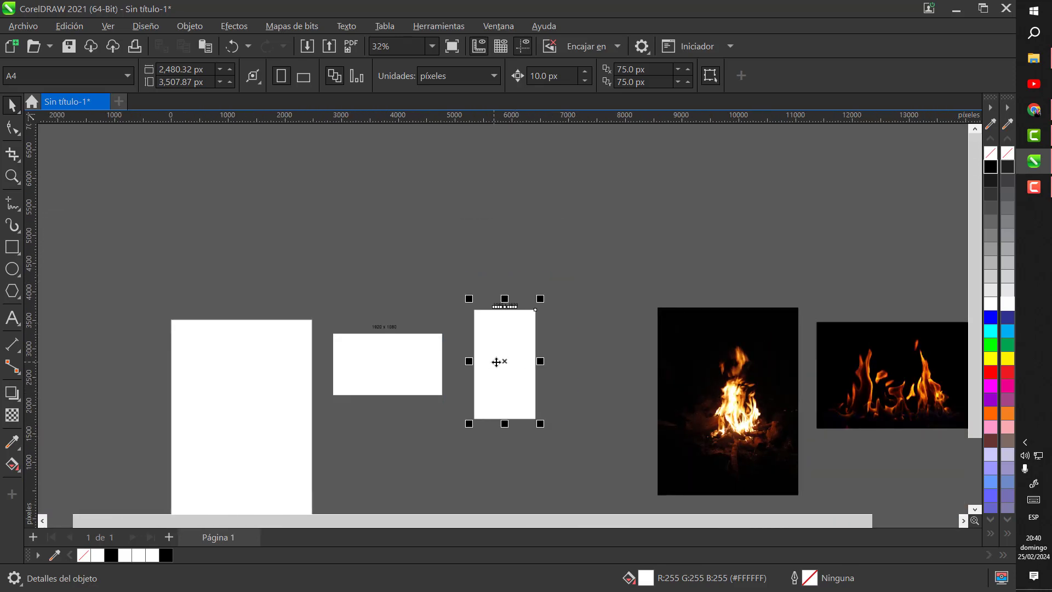
drag(496, 362, 475, 368)
click(607, 354)
scroll(620, 283, down, 1)
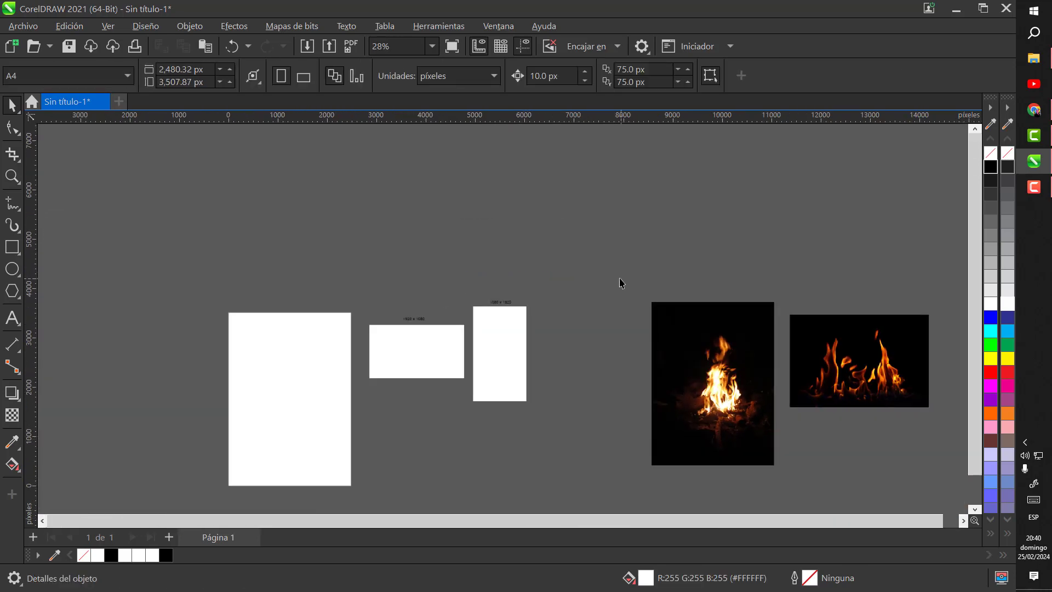
Move the campfire and flames photos together to just below the horizontal and vertical format rectangles
scroll(542, 313, down, 2)
scroll(551, 305, up, 4)
scroll(511, 305, down, 2)
scroll(506, 303, up, 5)
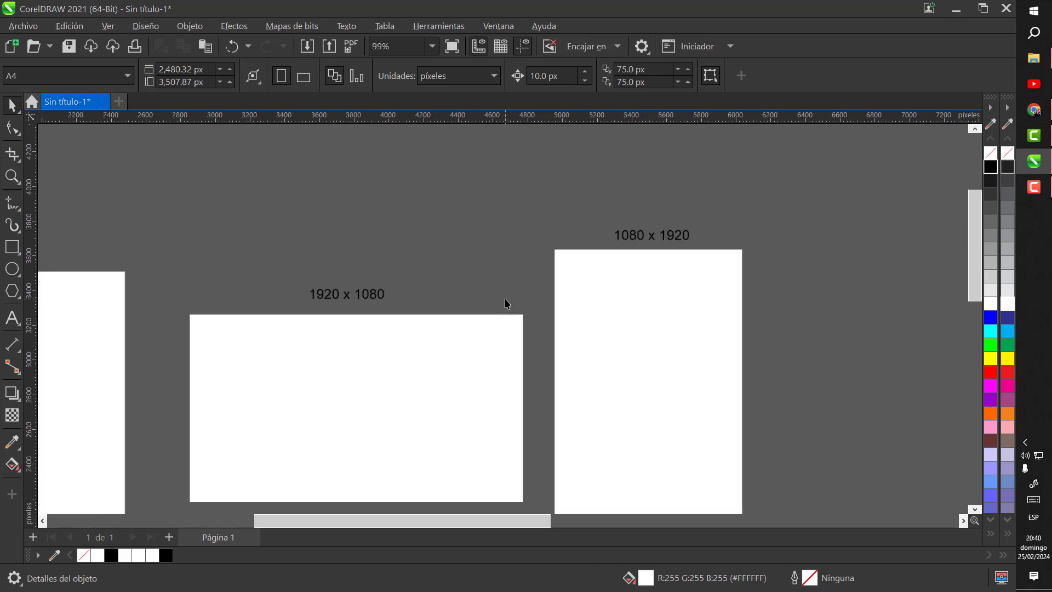
scroll(506, 304, down, 6)
drag(860, 421, 622, 282)
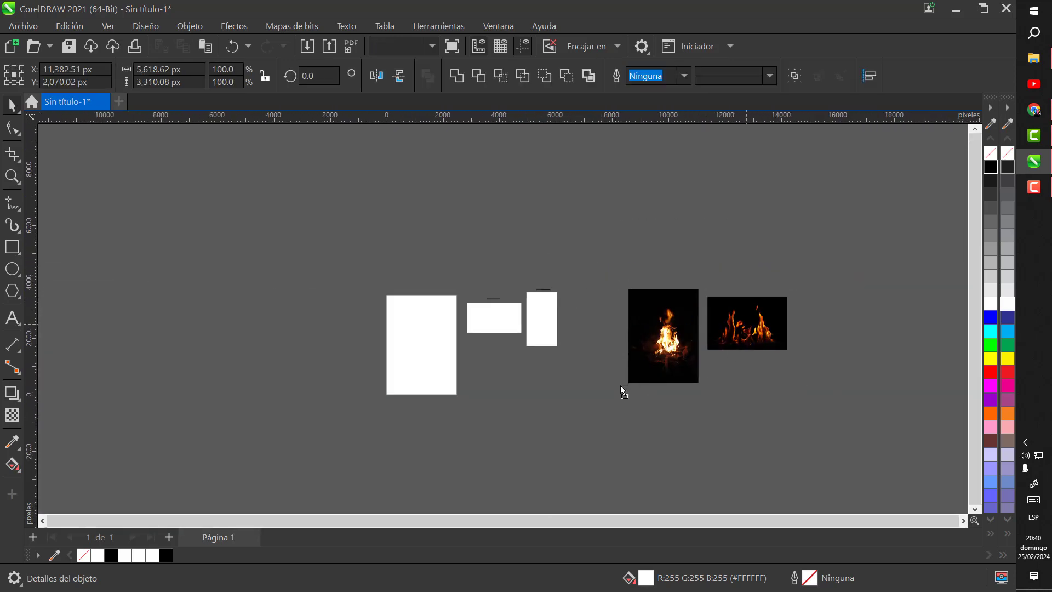
drag(752, 332, 595, 407)
scroll(548, 460, up, 2)
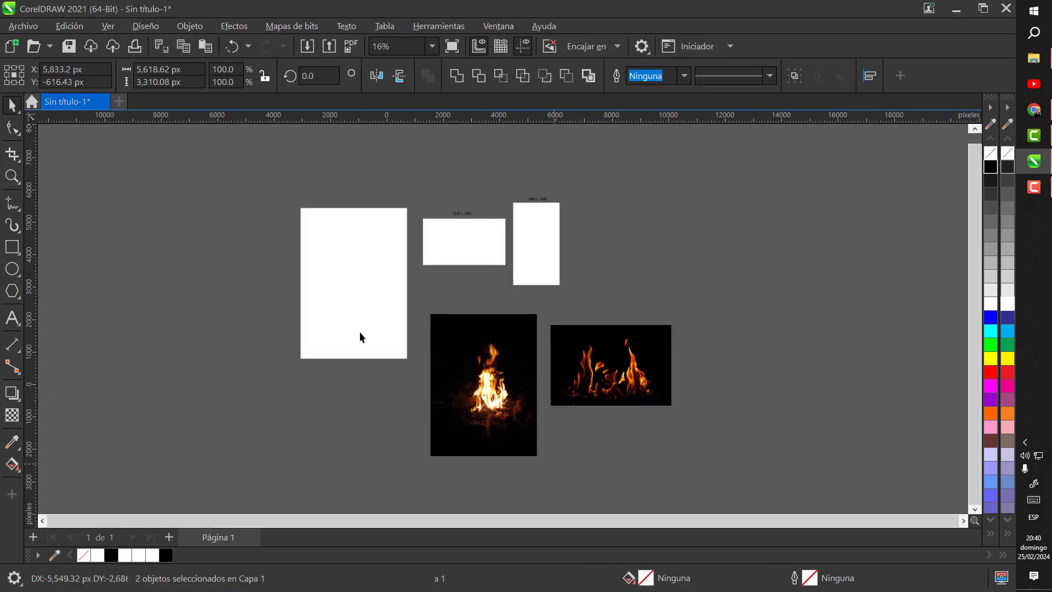
click(359, 330)
scroll(367, 327, up, 2)
scroll(570, 339, down, 1)
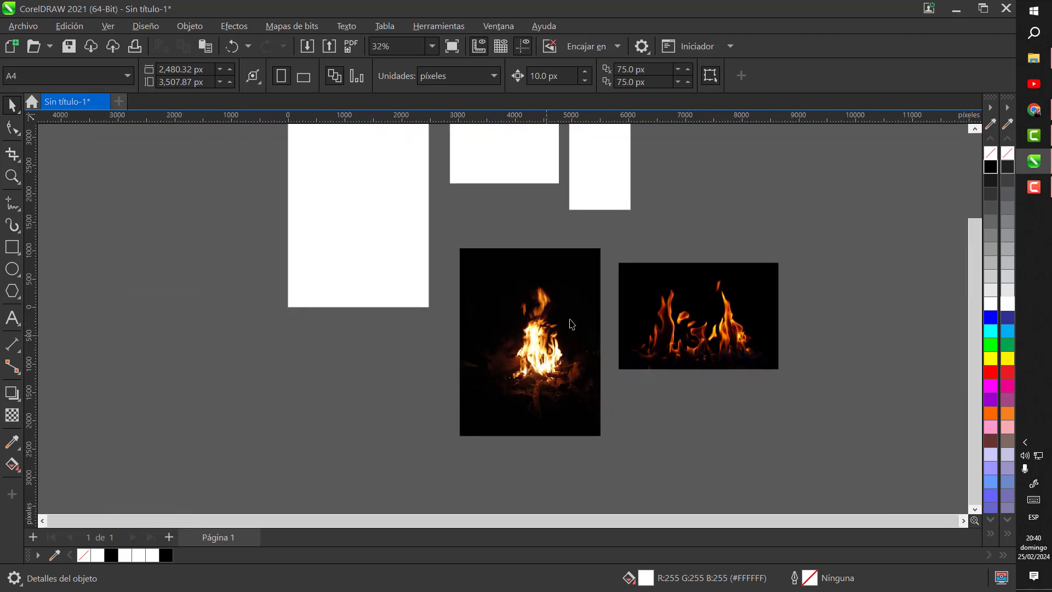
Add a line of artistic text reading "Fuego" just below the flames photo
scroll(570, 323, up, 4)
scroll(526, 340, down, 2)
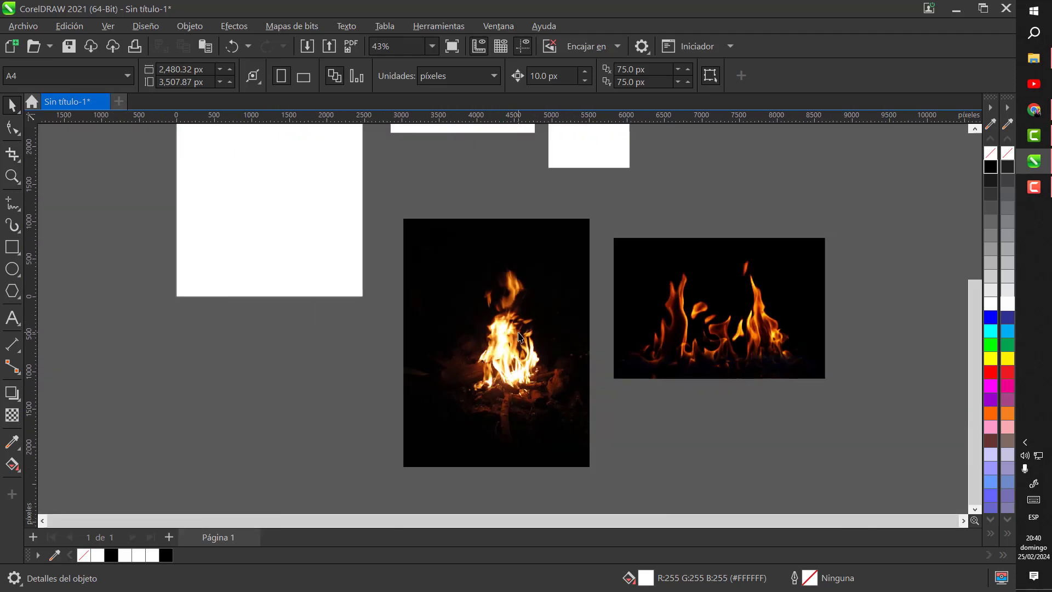
scroll(525, 347, up, 3)
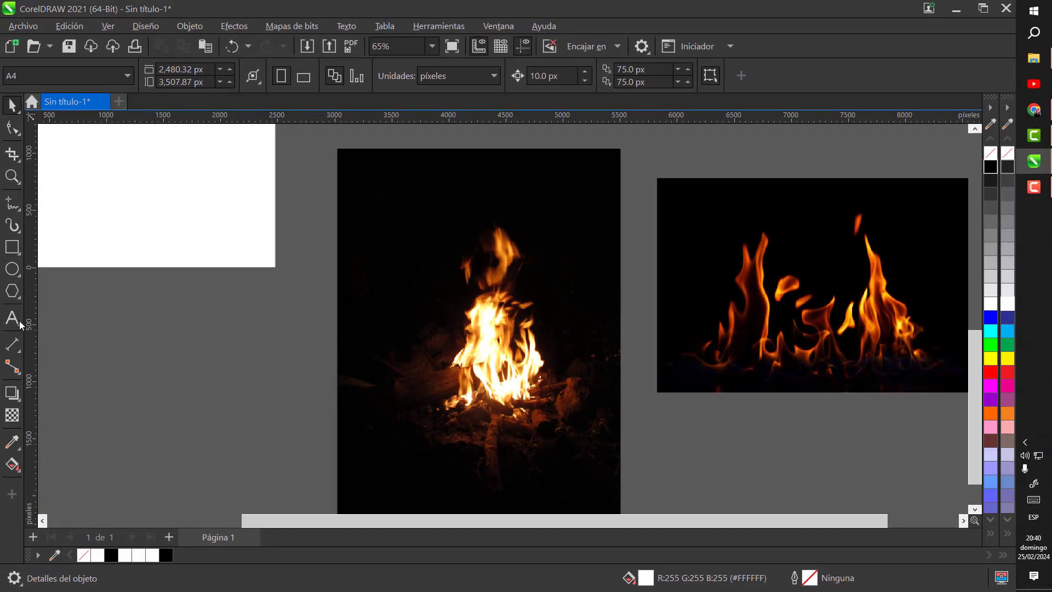
click(19, 322)
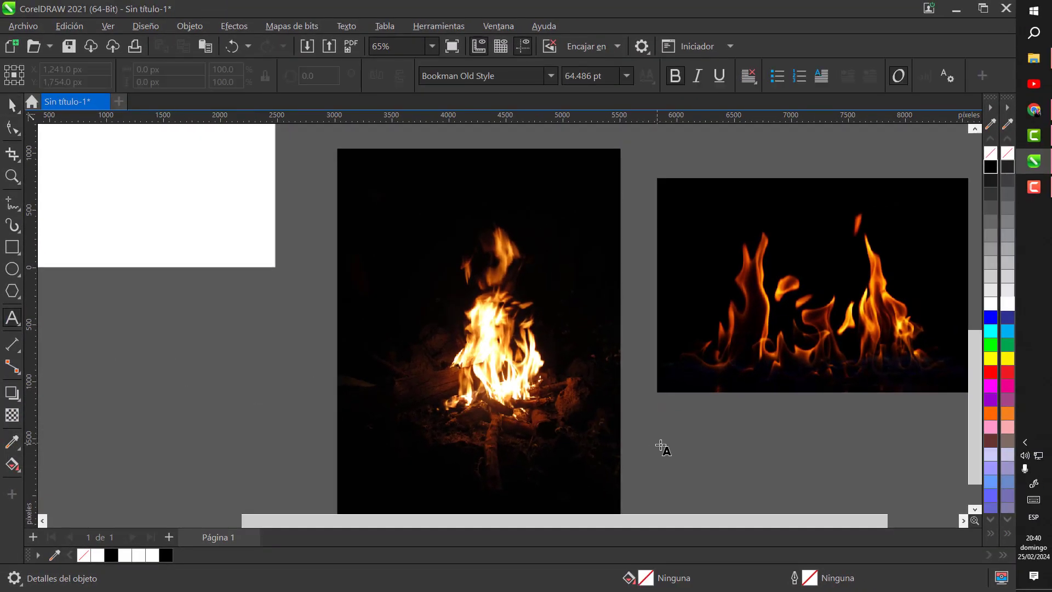
click(675, 454)
scroll(718, 467, up, 2)
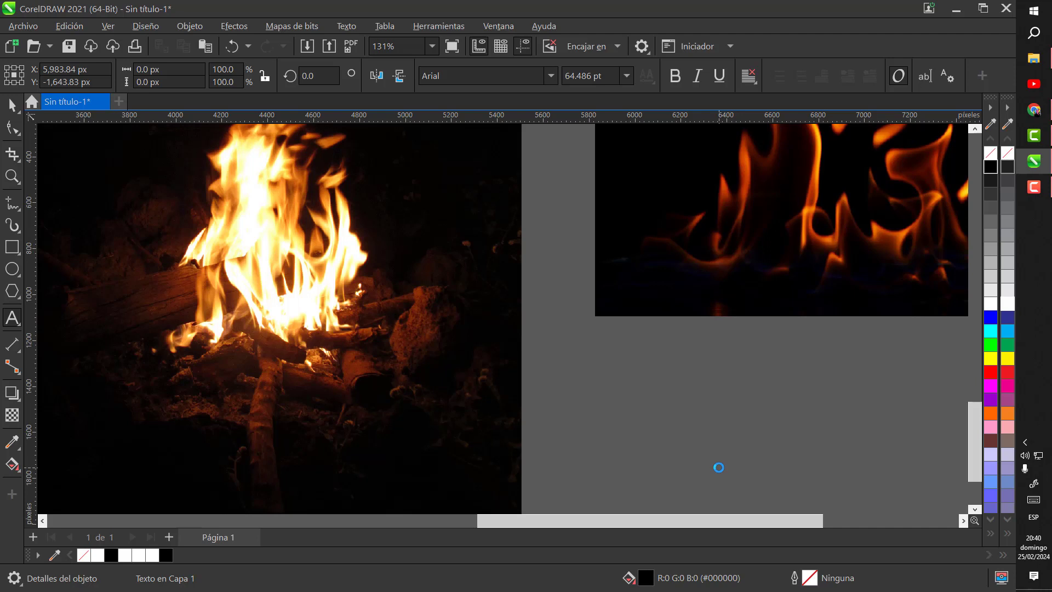
text(Fuue)
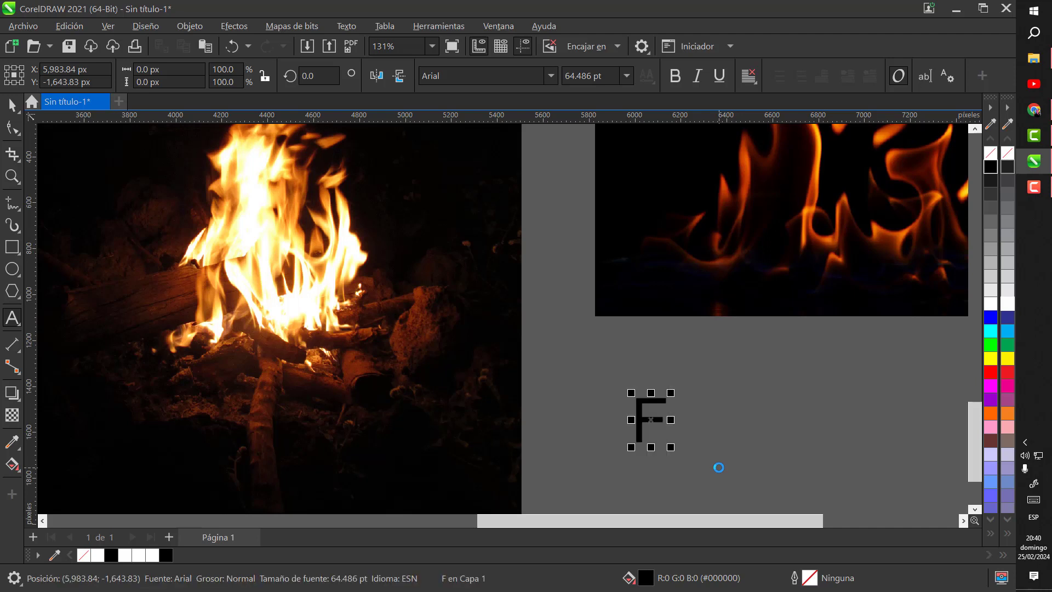
key(BackSpace)
key(BackSpace)
text(ego)
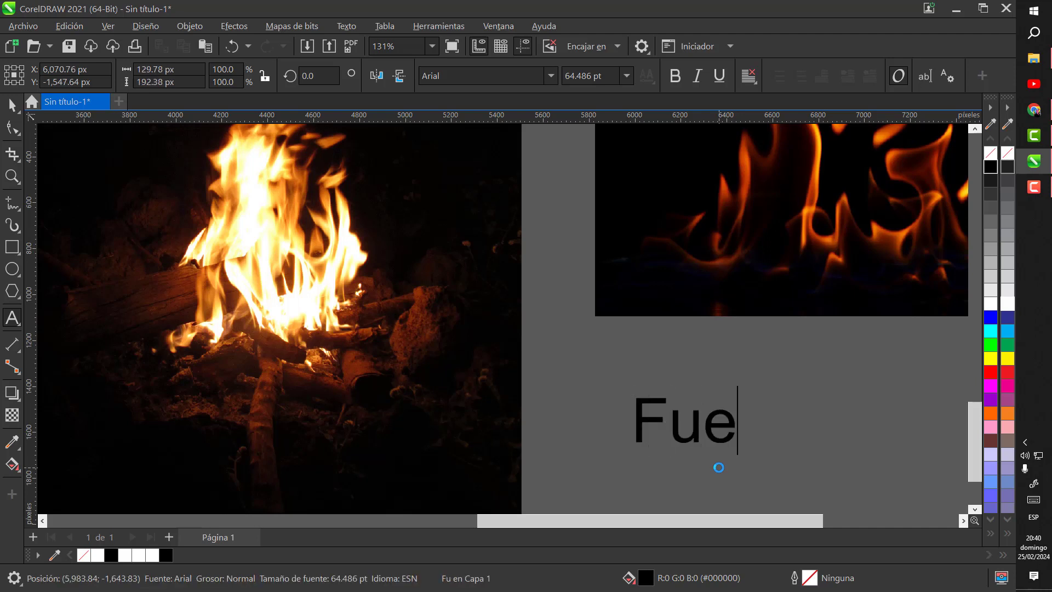
Replace the text below the flames photo with "Fire"
key(BackSpace)
key(BackSpace)
key(BackSpace)
key(BackSpace)
key(BackSpace)
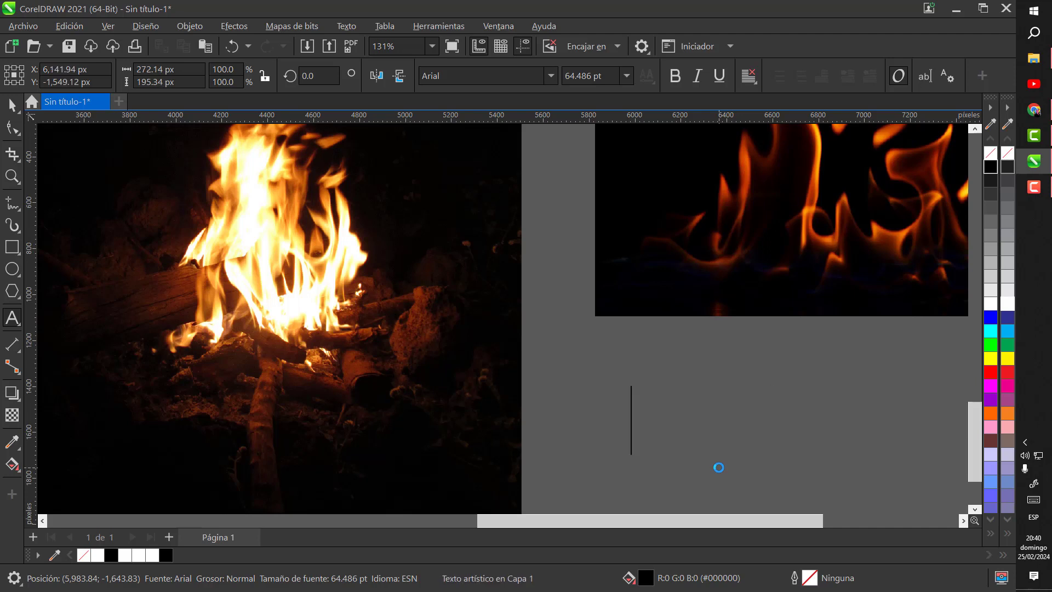
text(Fire)
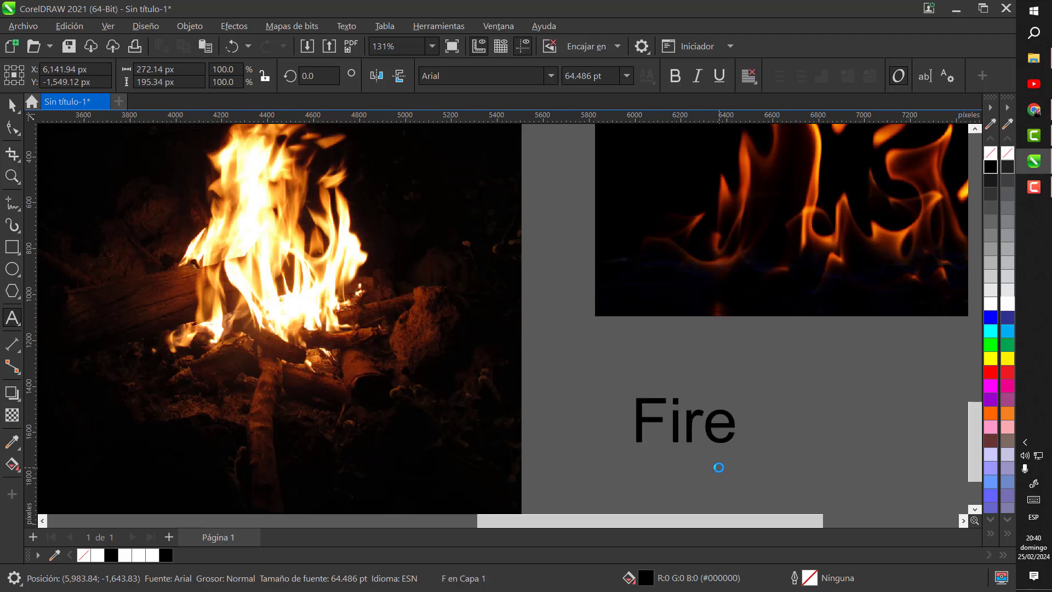
Change the wording of the text below the flames photo to "Fuego"
key(BackSpace)
key(BackSpace)
key(BackSpace)
text(ueh)
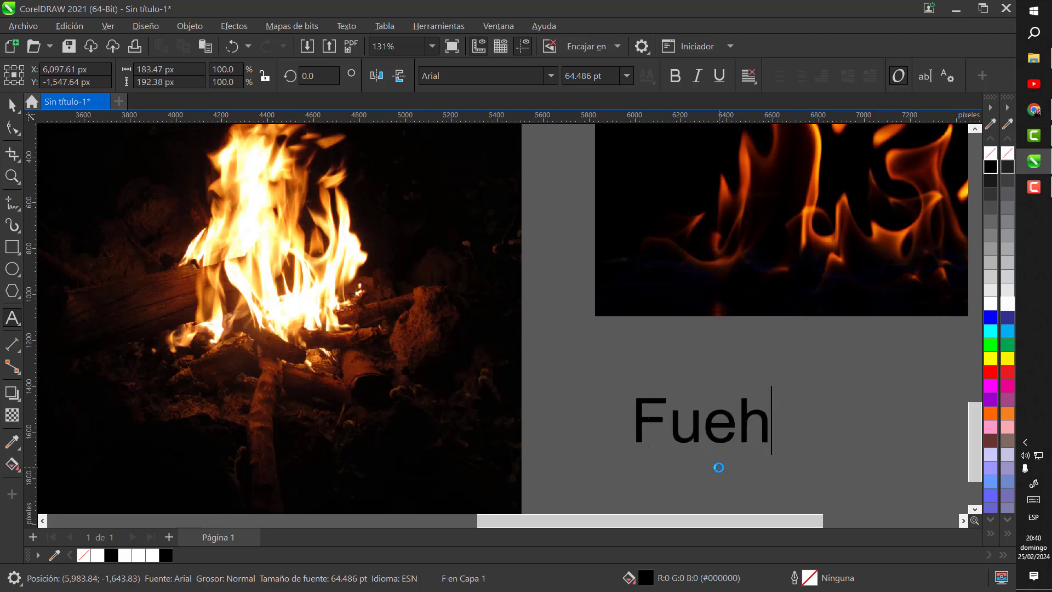
key(BackSpace)
text(go)
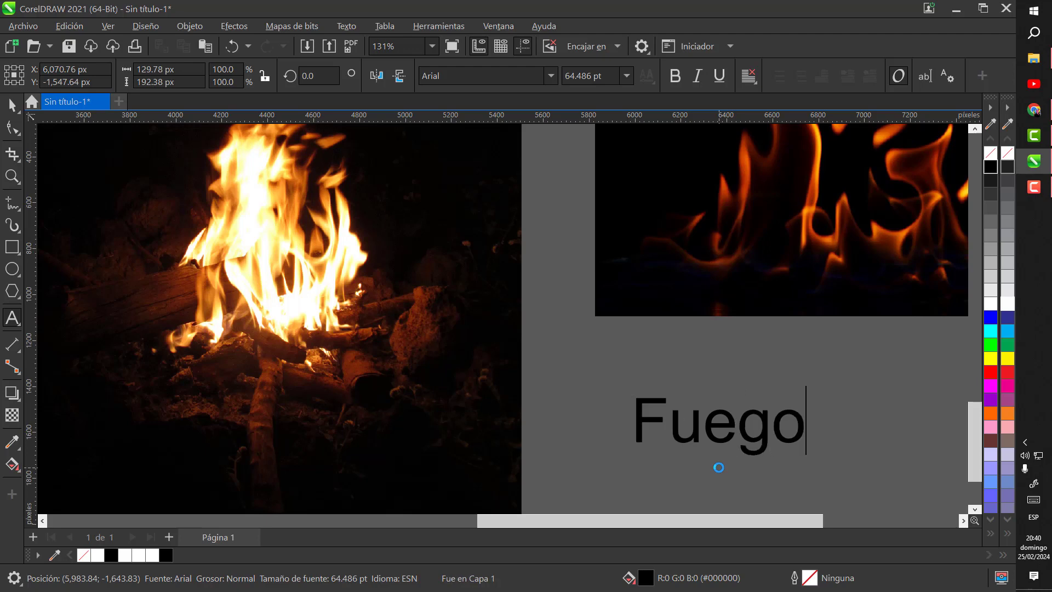
Move the "Fuego" text onto the fire in the campfire photo and fill it with white
scroll(717, 465, down, 4)
click(12, 104)
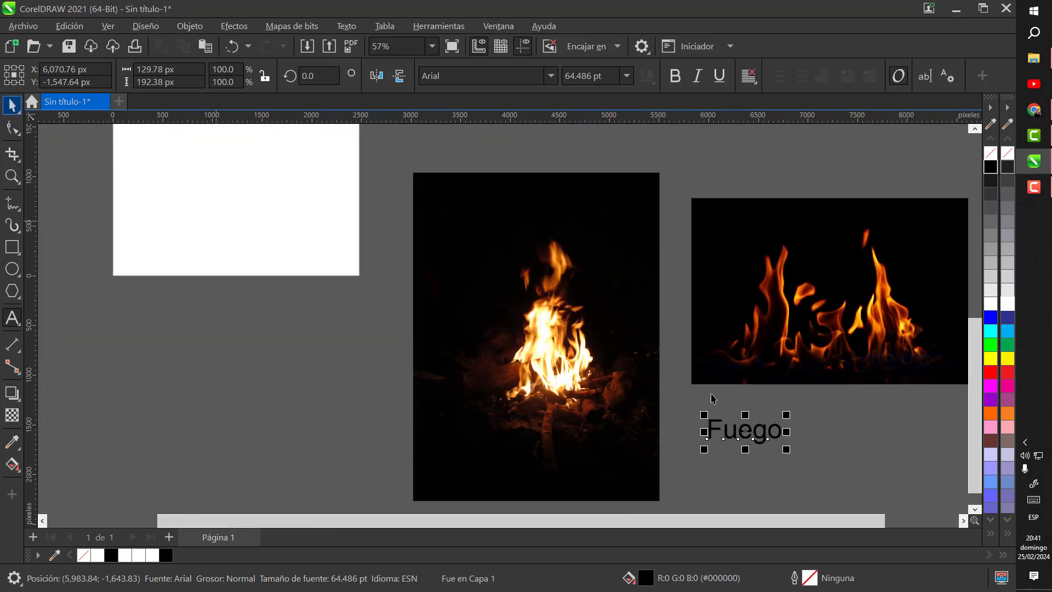
drag(782, 433, 580, 345)
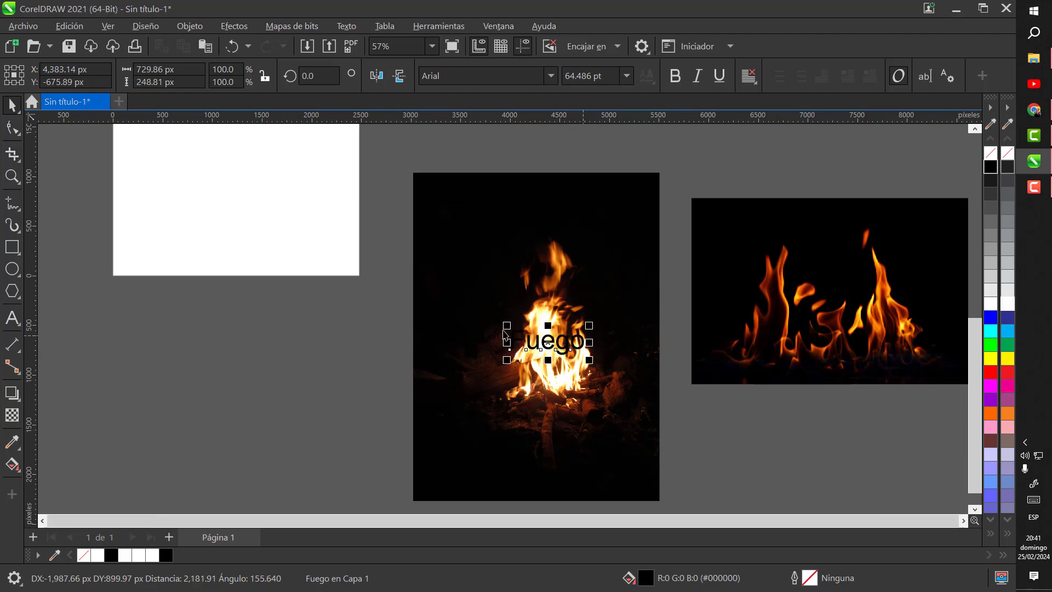
scroll(491, 326, up, 6)
click(990, 304)
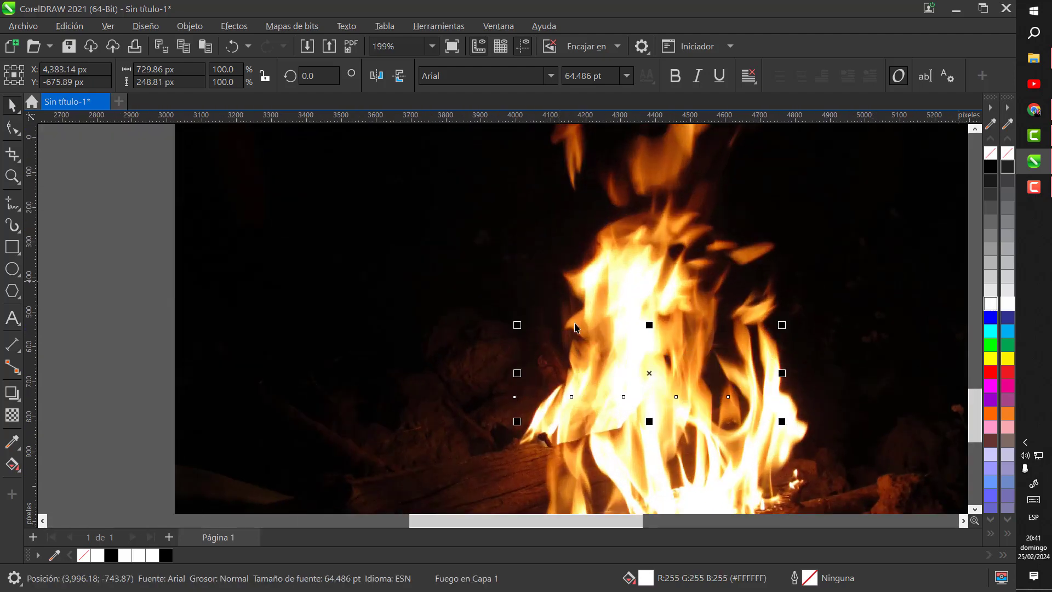
Enlarge the "Fuego" text over the campfire flames to about 95 pt
scroll(692, 319, down, 2)
drag(733, 322, 793, 294)
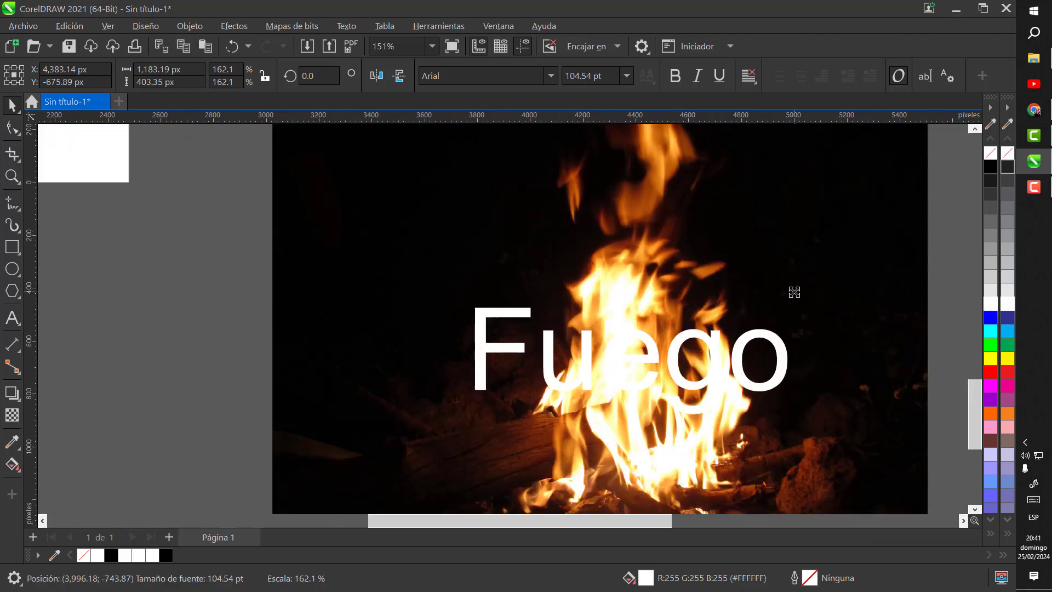
scroll(728, 339, down, 4)
drag(728, 340, 745, 307)
scroll(649, 334, up, 8)
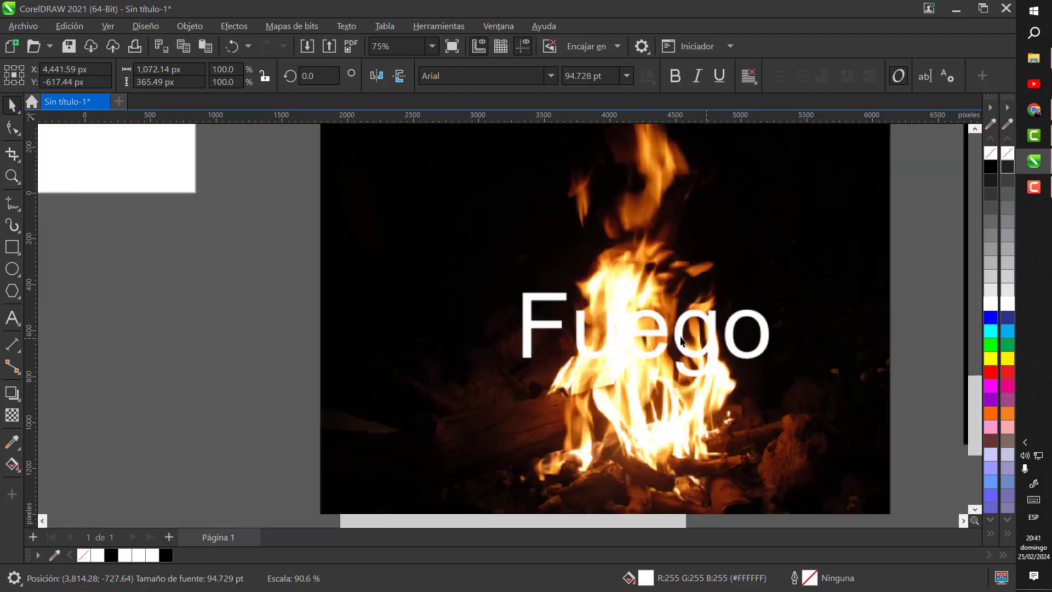
key(Escape)
Open the gradient fill settings for the "Fuego" text, keeping part of the lettering in view
scroll(650, 320, down, 8)
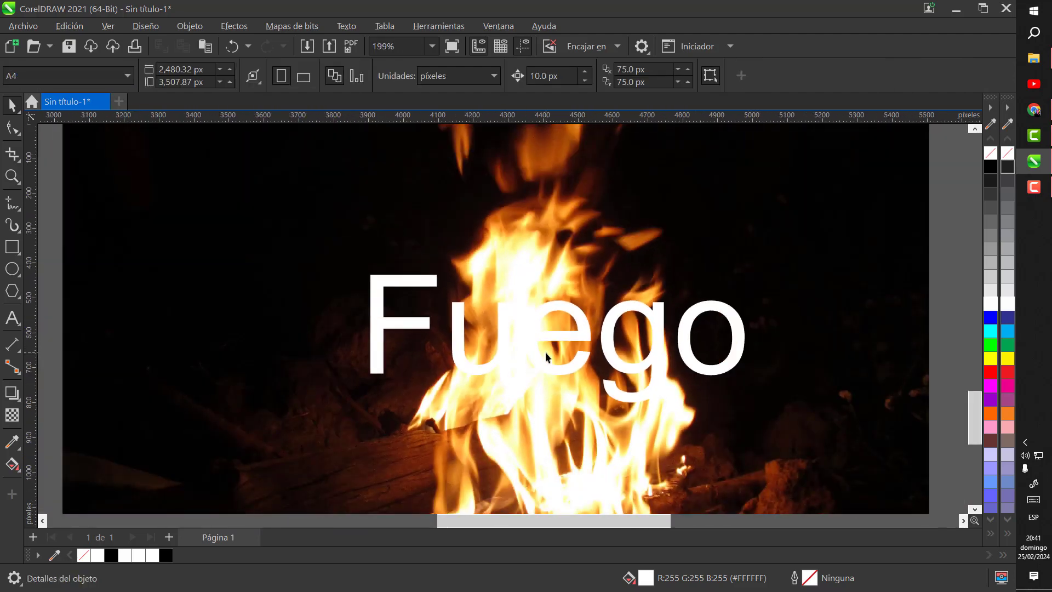
scroll(573, 340, up, 5)
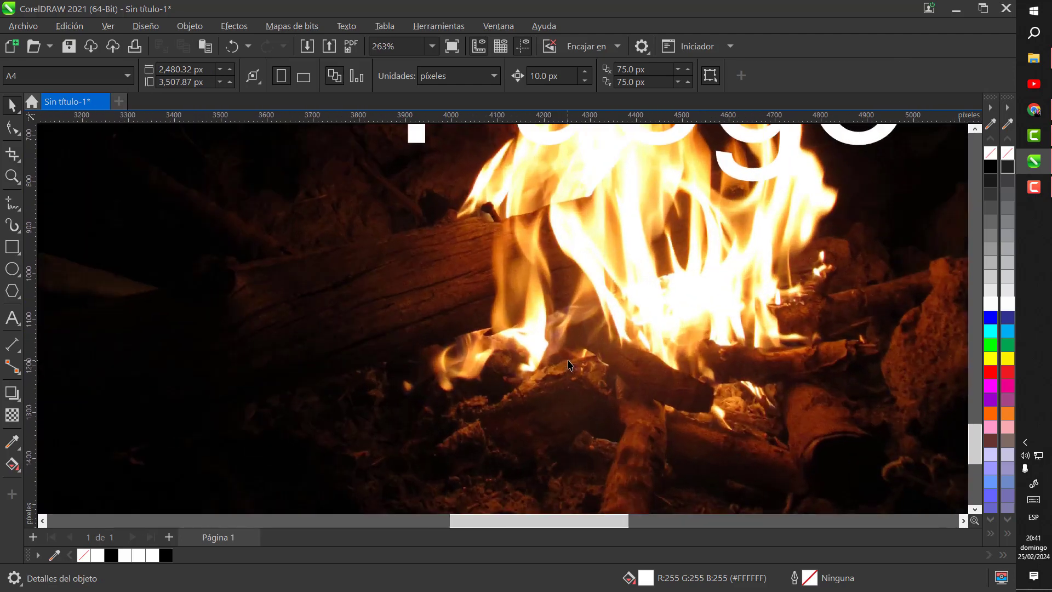
scroll(586, 329, down, 5)
scroll(600, 318, up, 1)
scroll(601, 318, up, 4)
click(581, 313)
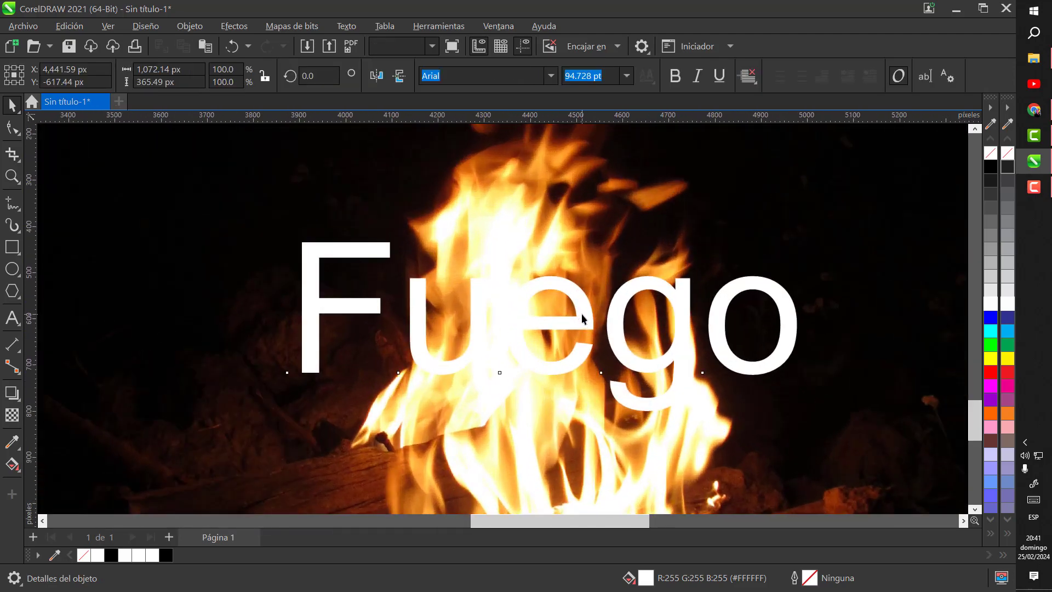
key(F11)
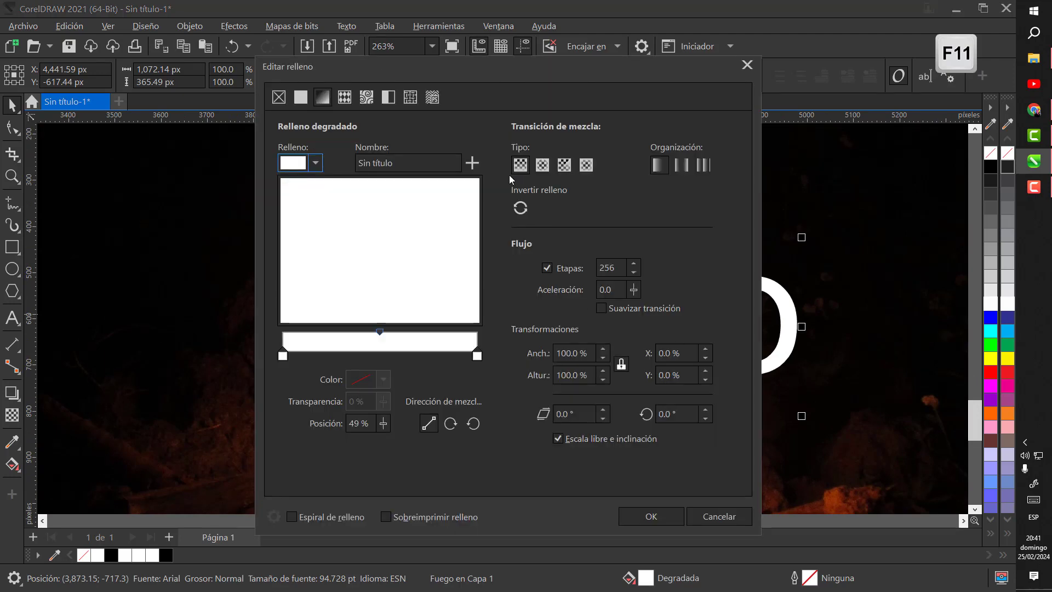
drag(492, 65, 760, 83)
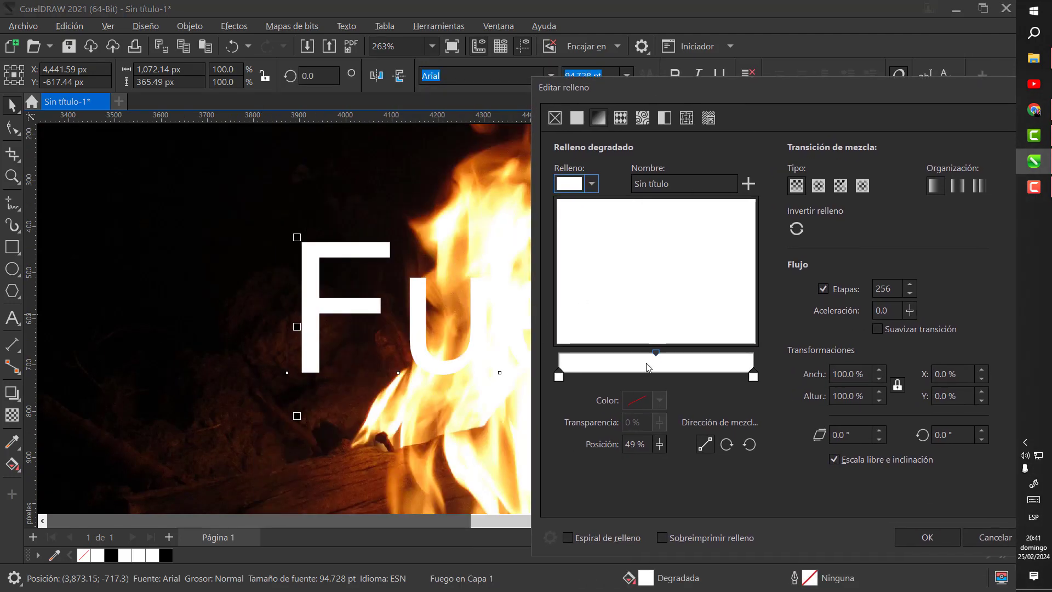
Set the gradient's start colour to dark grey #1A1A1A from the default RGB palette
click(559, 376)
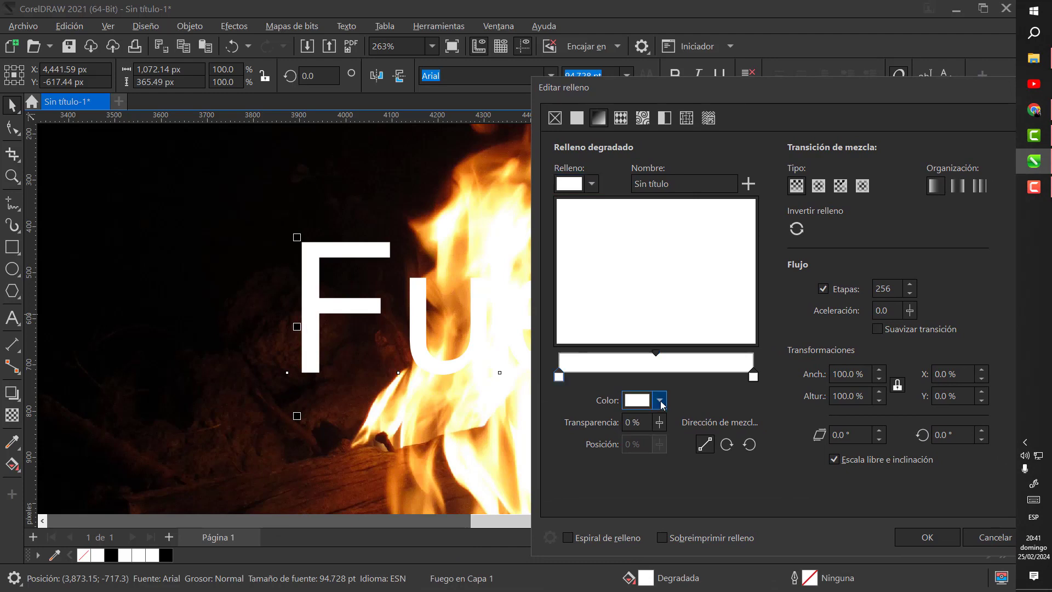
click(660, 401)
click(682, 166)
click(787, 388)
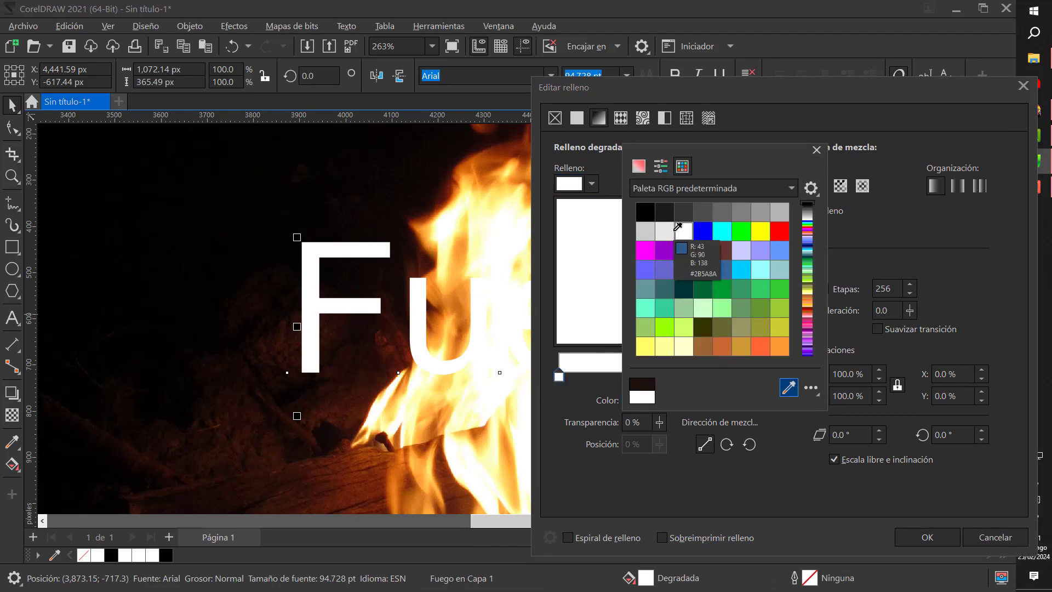
click(666, 213)
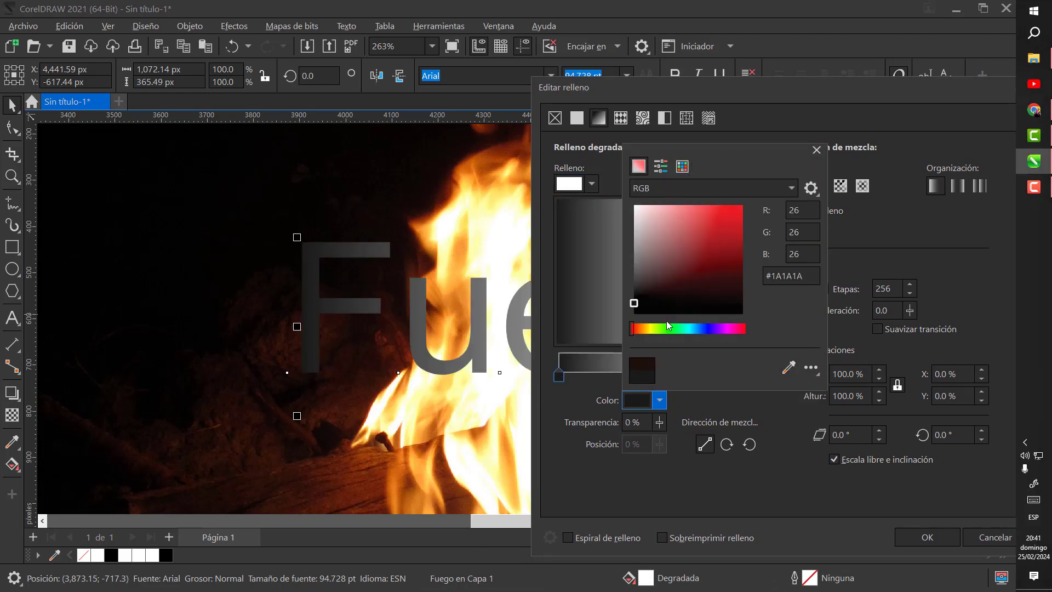
Lighten the gradient's start colour to the dark grey #363535 using the RGB colour viewer
click(687, 188)
click(687, 203)
click(682, 167)
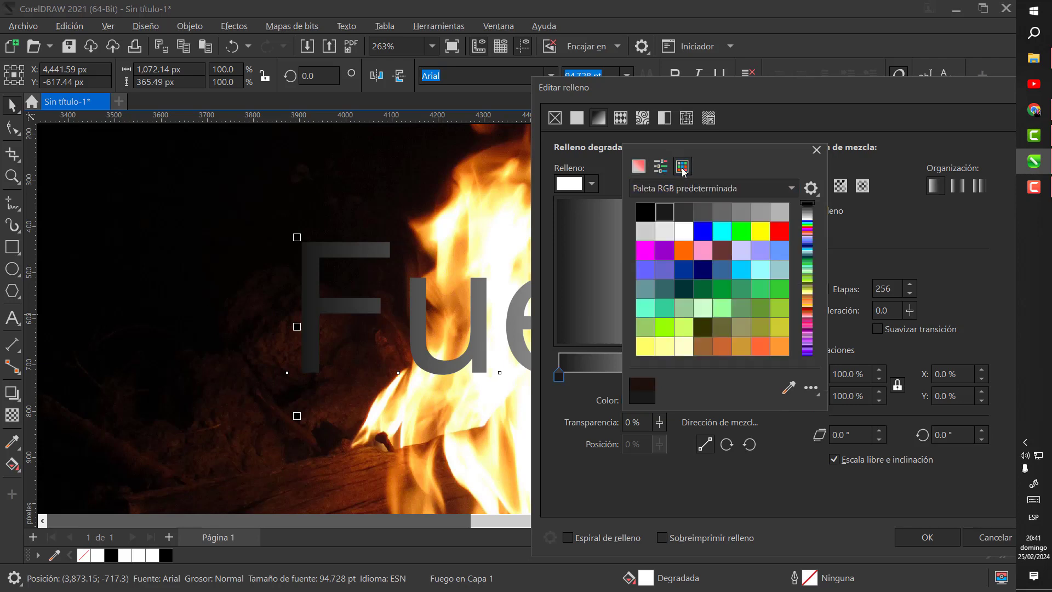
click(640, 169)
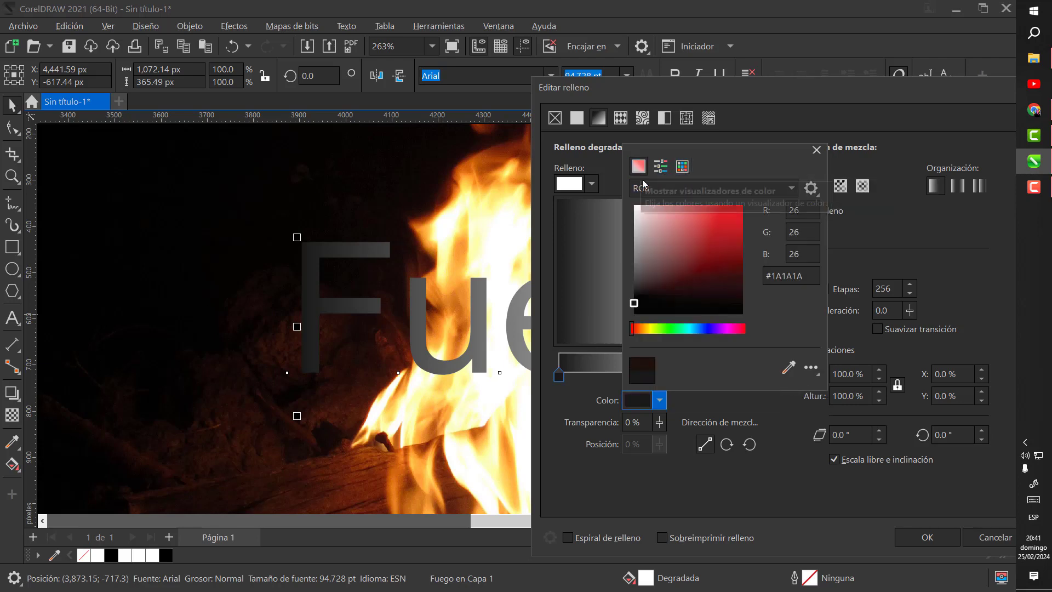
click(641, 292)
drag(639, 292, 636, 291)
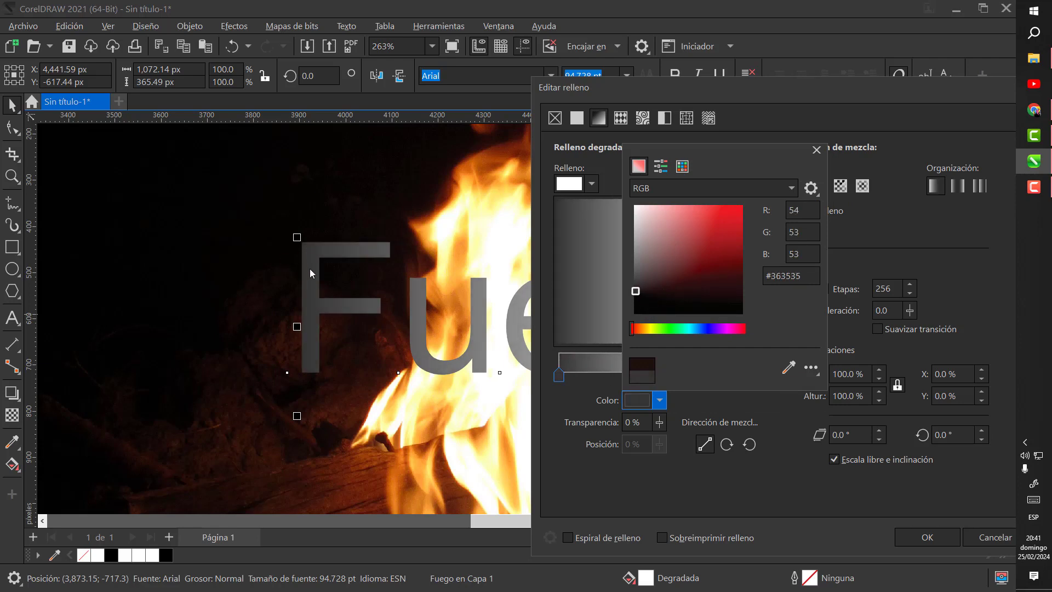
click(778, 417)
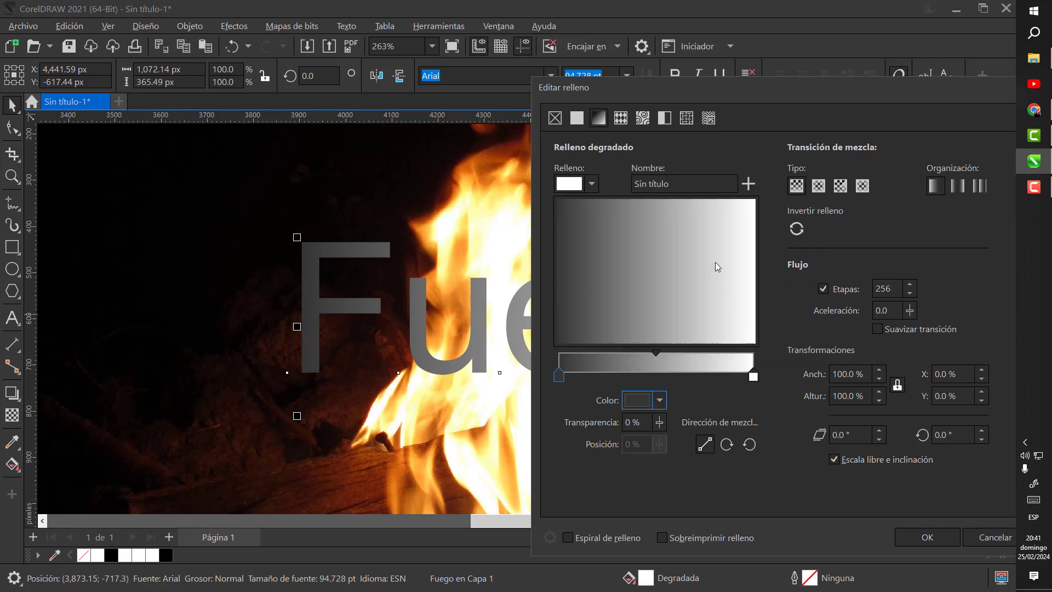
Turn the "Fuego" gradient to run vertically from white at the top to dark grey below, about 89.4°, and apply the fill
drag(715, 262, 658, 252)
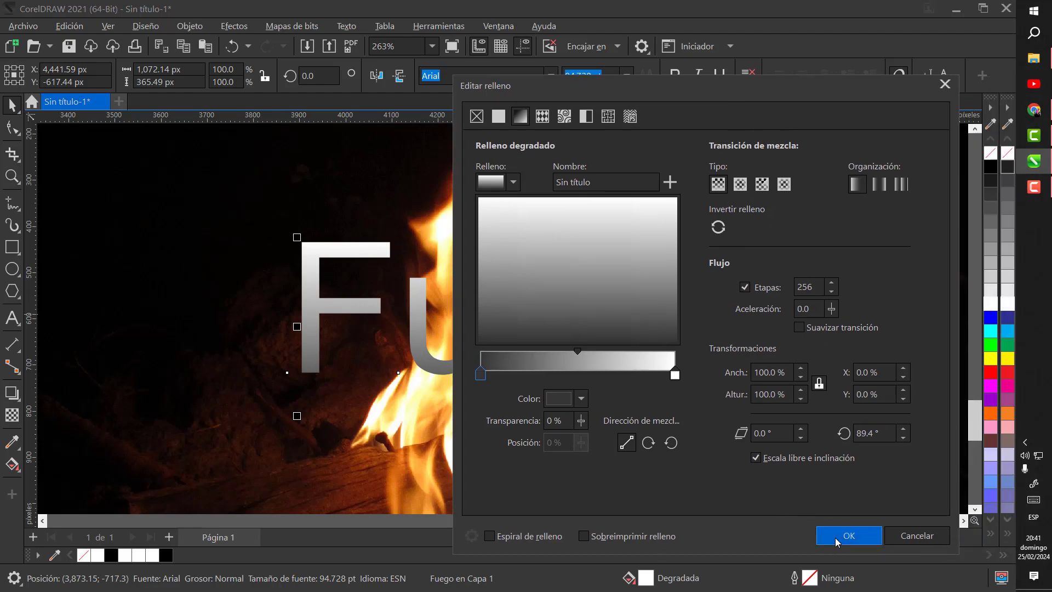
click(927, 536)
scroll(567, 317, down, 2)
scroll(747, 432, down, 2)
click(747, 432)
Examine the vertical gradient on the "Fuego" lettering against the flames, both close up and with the whole photo
scroll(498, 258, up, 5)
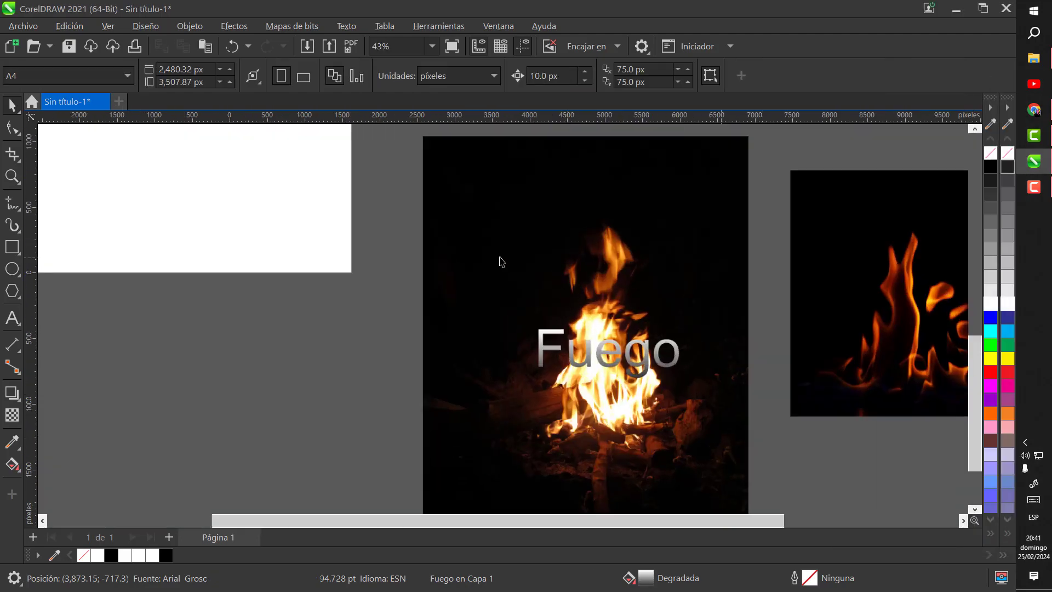
scroll(498, 359, down, 2)
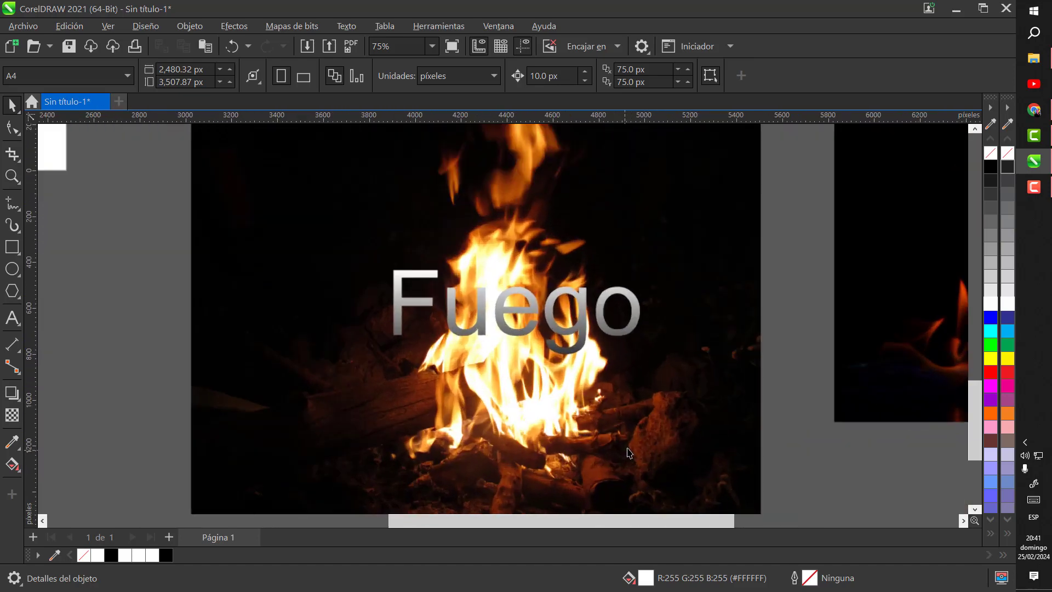
scroll(560, 285, up, 3)
scroll(559, 284, up, 1)
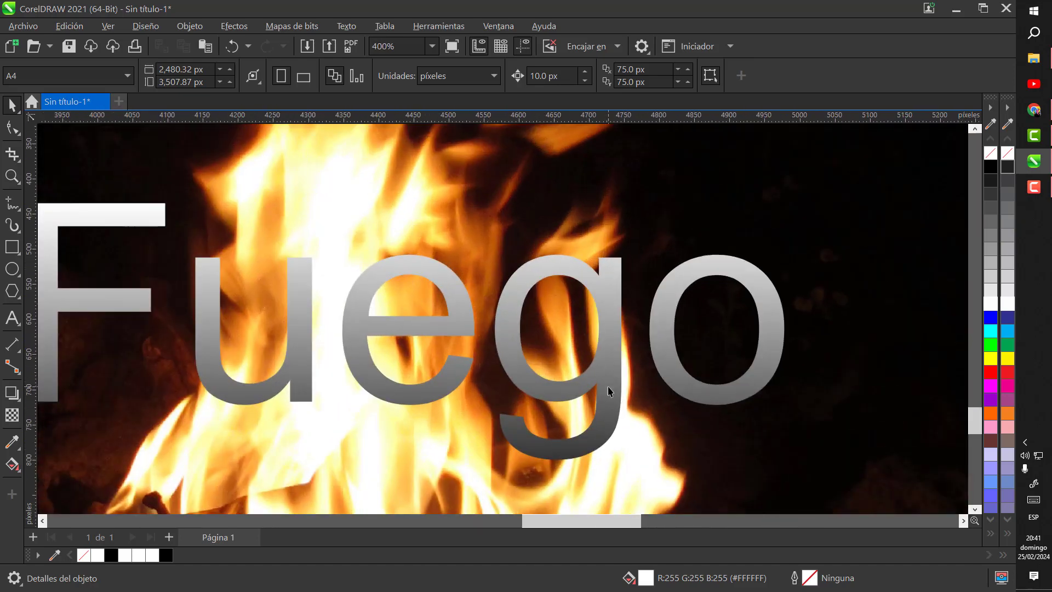
scroll(606, 386, down, 3)
scroll(469, 363, up, 4)
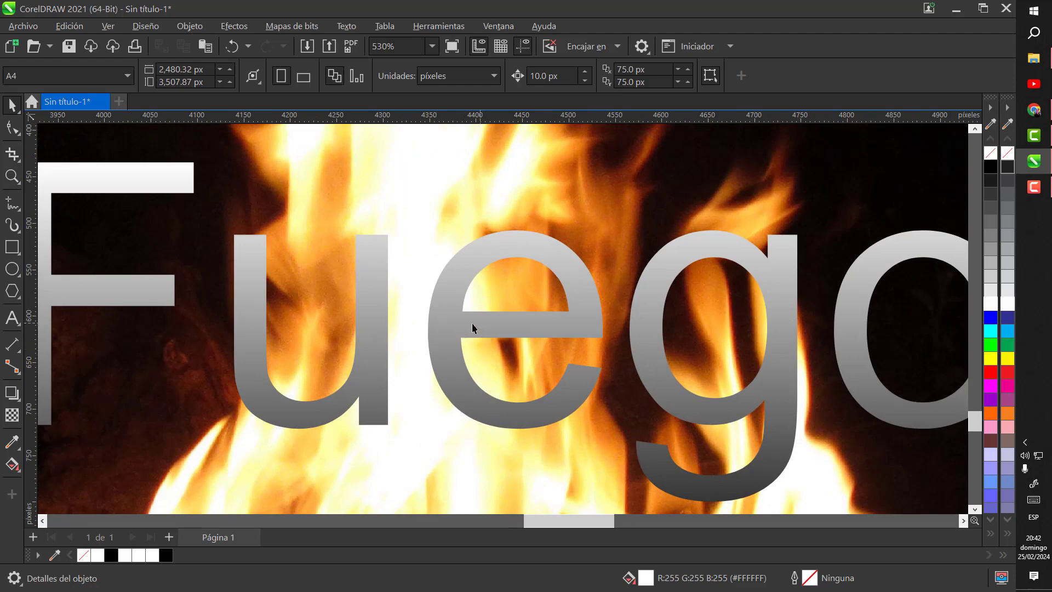
scroll(472, 323, down, 1)
scroll(458, 364, down, 5)
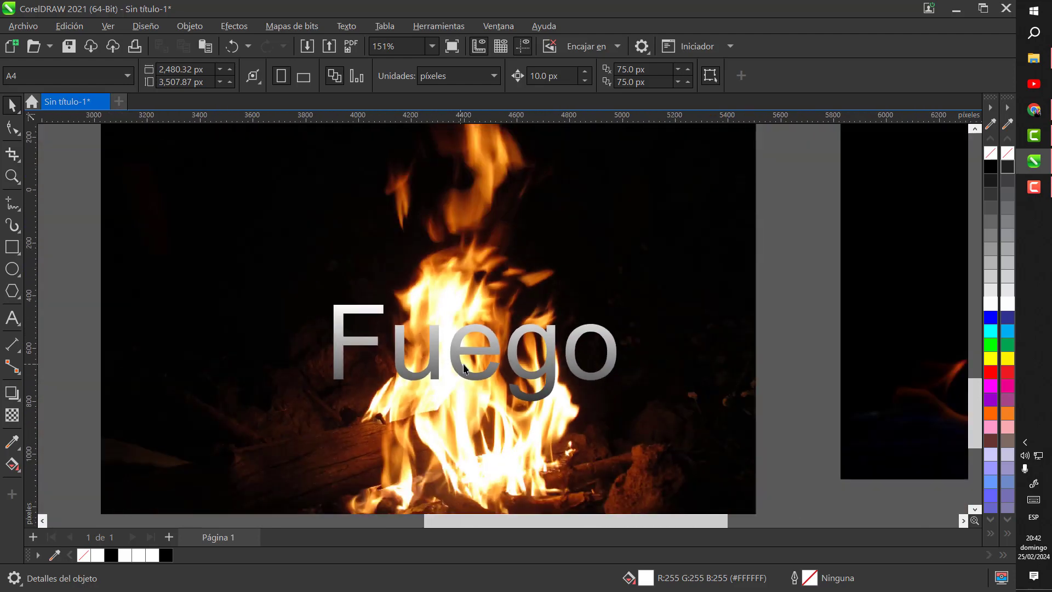
scroll(504, 341, up, 1)
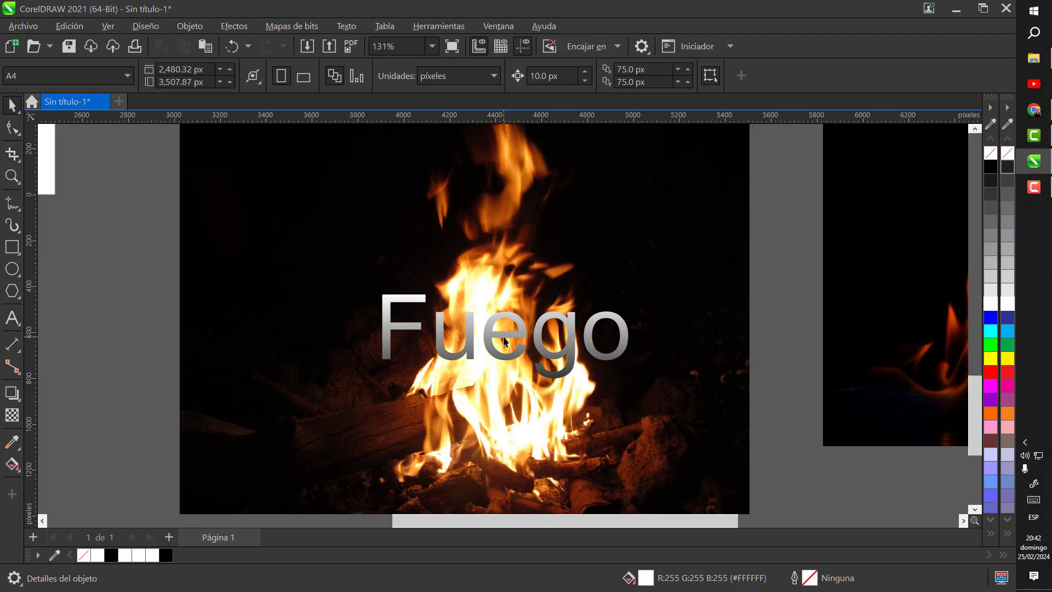
Shrink the "Fuego" text slightly to about 94.6 pt and move it a little lower over the campfire
click(539, 320)
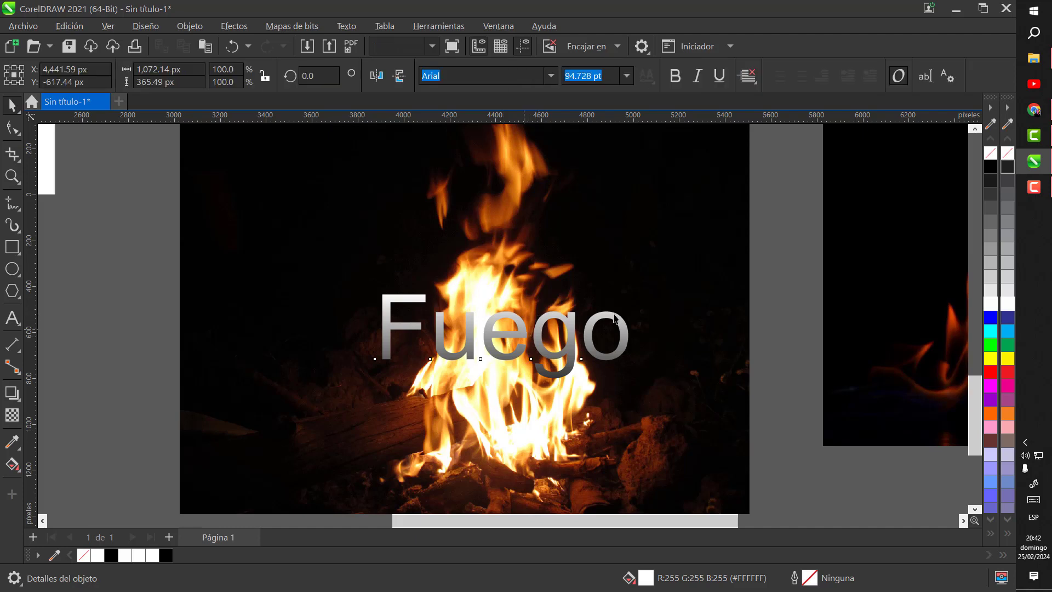
mouse_move(644, 281)
mouse_down()
mouse_move(676, 254)
mouse_move(631, 275)
mouse_up()
drag(582, 336, 581, 347)
scroll(541, 339, down, 2)
scroll(541, 339, up, 2)
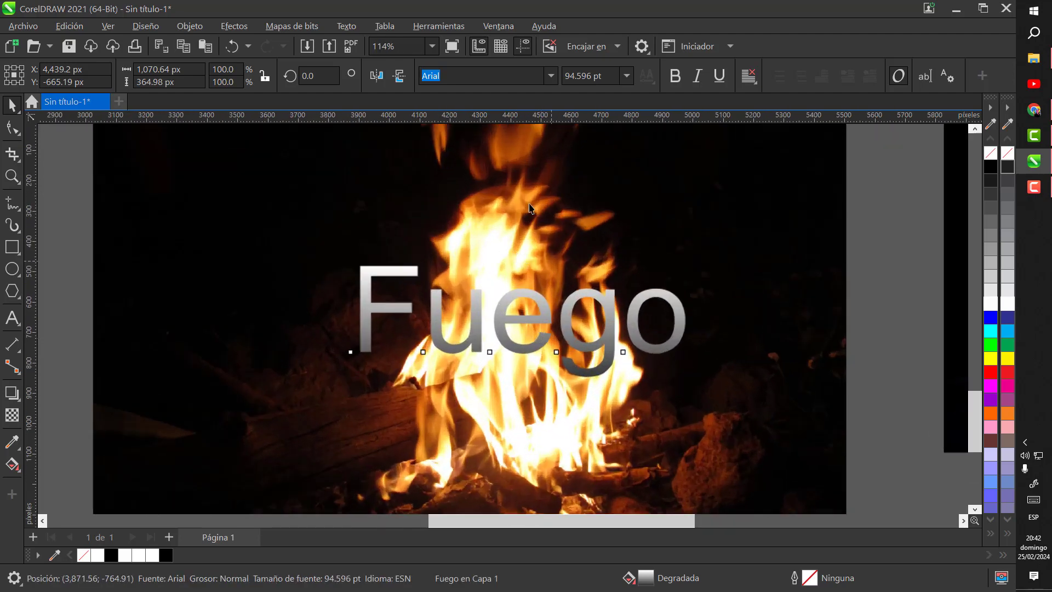
Compare fonts for the "Fuego" text and set it in Bookman Old Style (Negrita, Seminegrita)
click(550, 77)
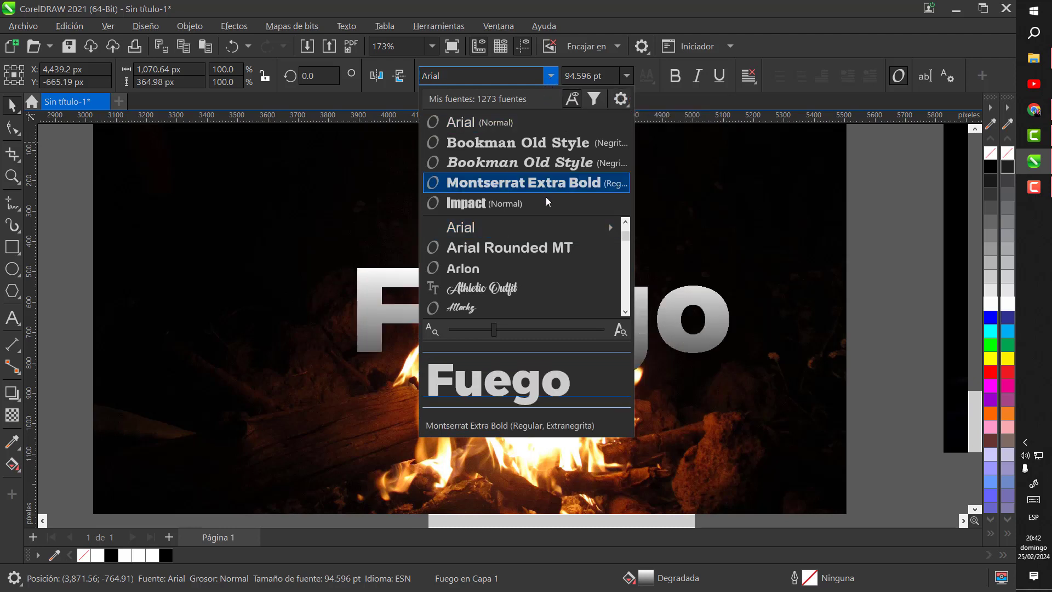
mouse_move(551, 225)
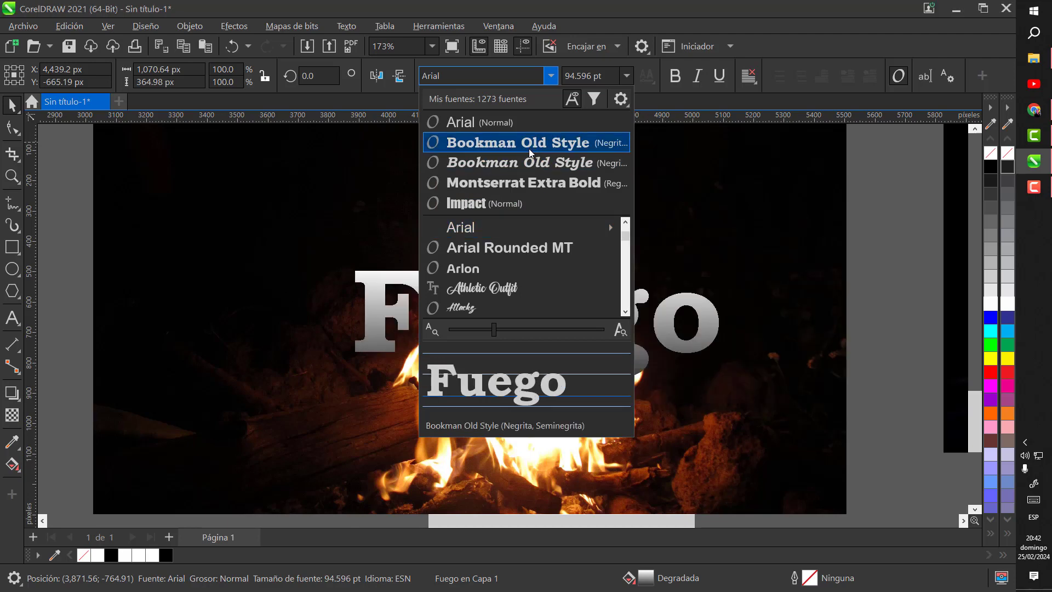
click(528, 149)
scroll(528, 172, down, 5)
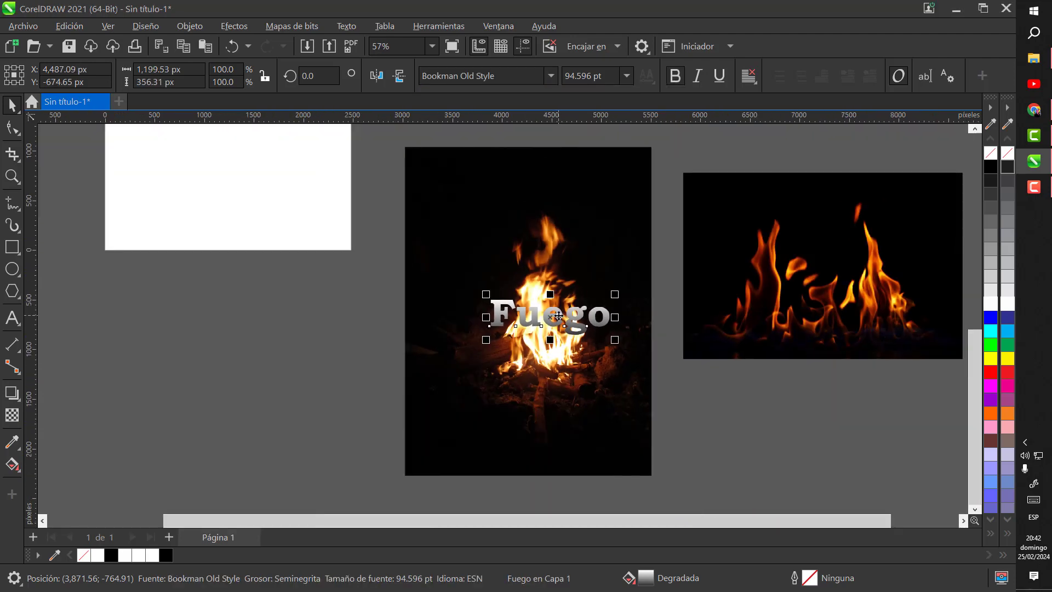
scroll(557, 315, up, 6)
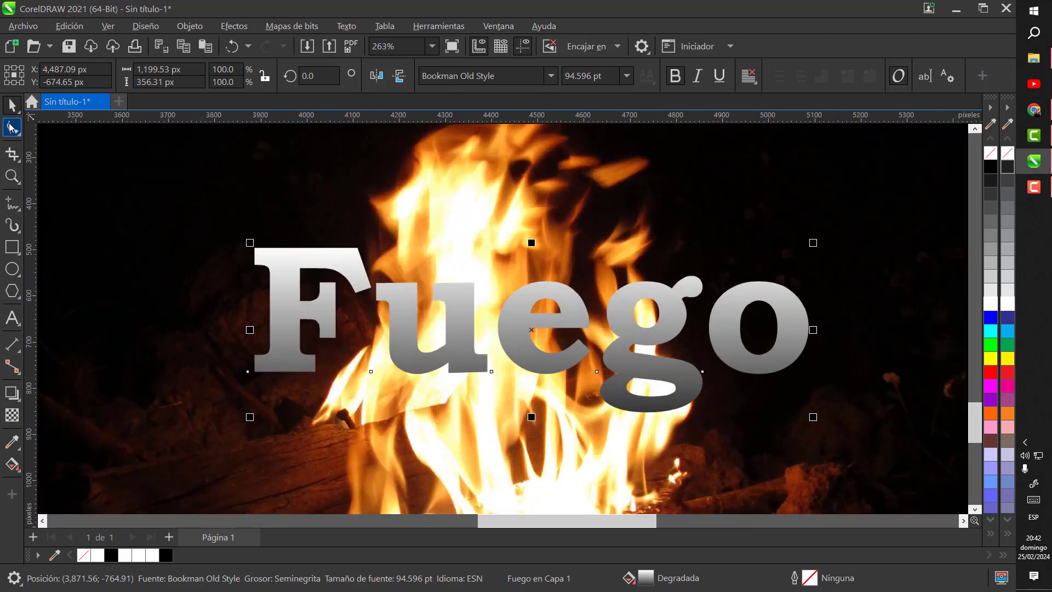
Tighten the letter spacing of the "Fuego" text slightly with the Shape tool, to about 1,158 px overall width
click(11, 127)
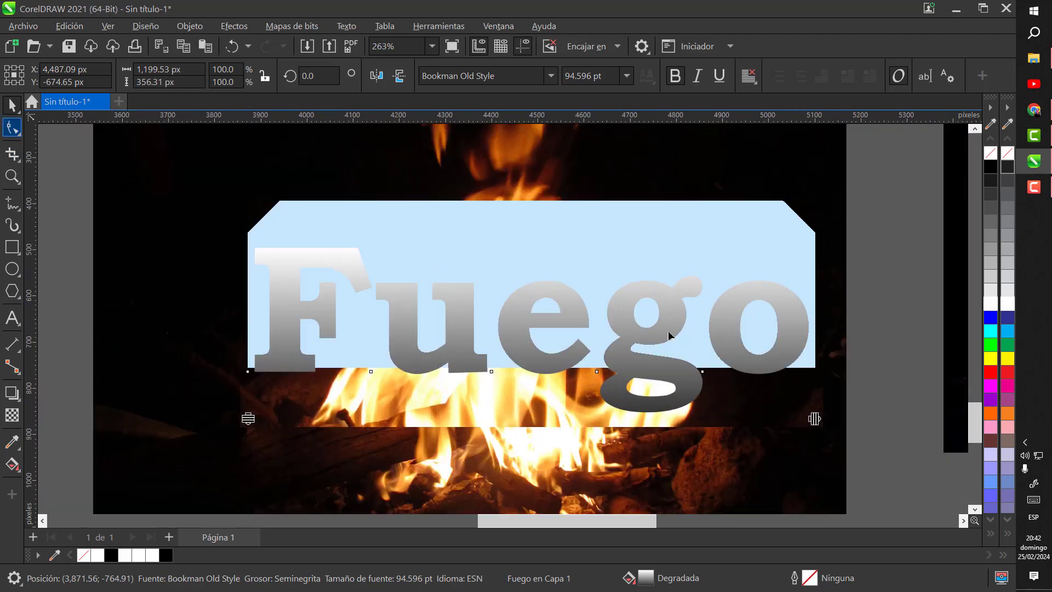
scroll(811, 418, up, 1)
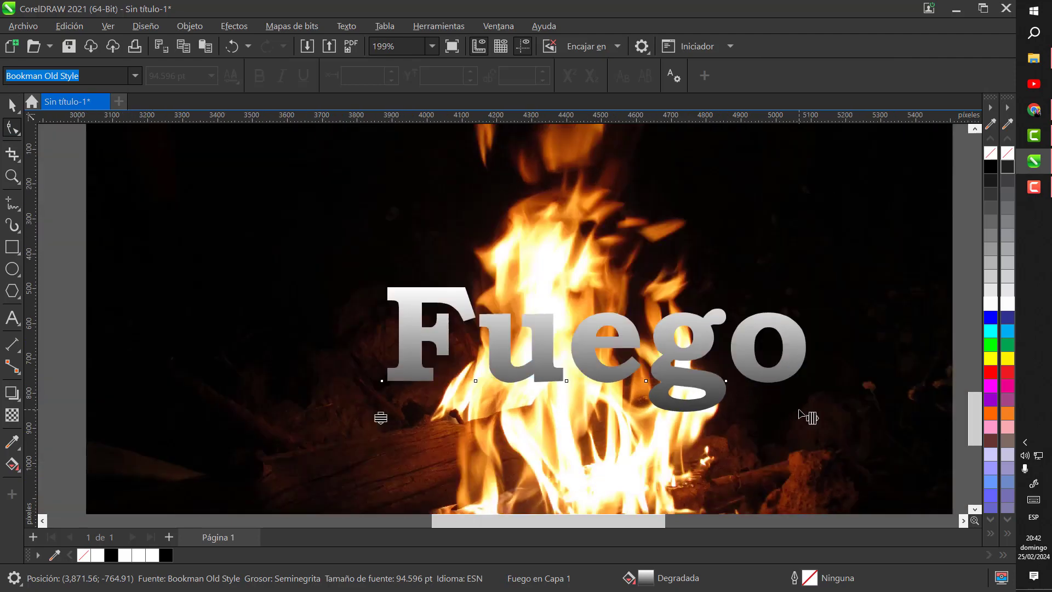
mouse_move(812, 419)
mouse_down()
mouse_move(751, 418)
mouse_move(789, 419)
mouse_up()
scroll(576, 344, down, 6)
scroll(576, 343, down, 2)
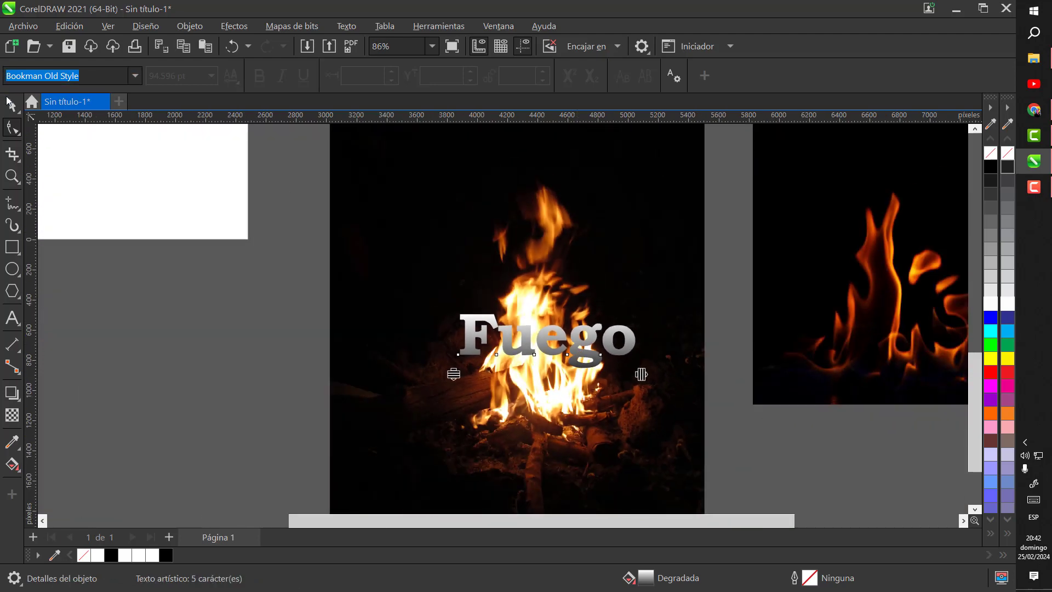
Enlarge the "Fuego" text to about 100 pt and shift it slightly lower over the flames
click(12, 105)
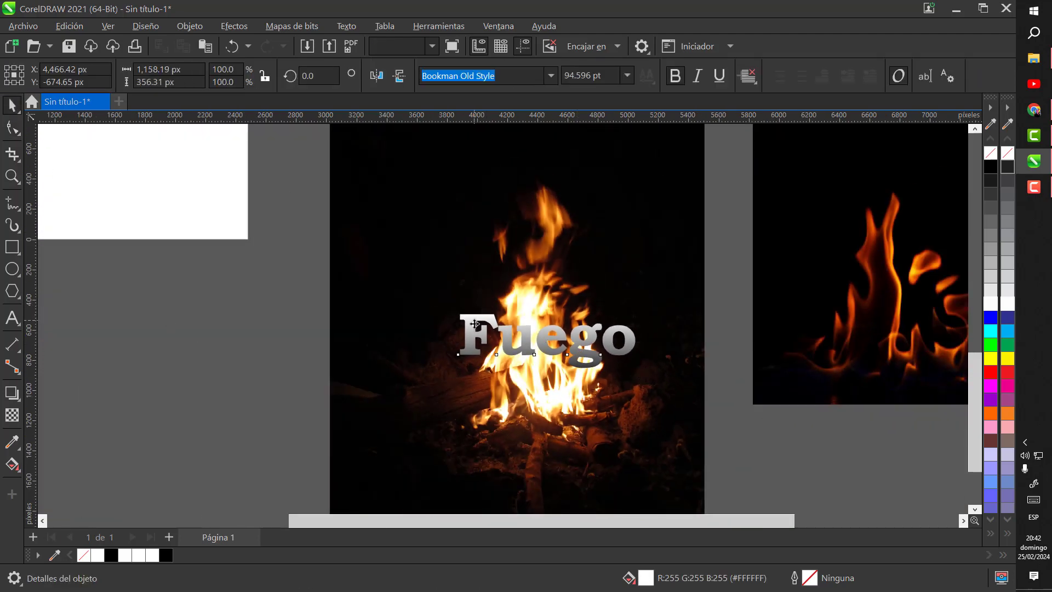
drag(460, 313, 442, 298)
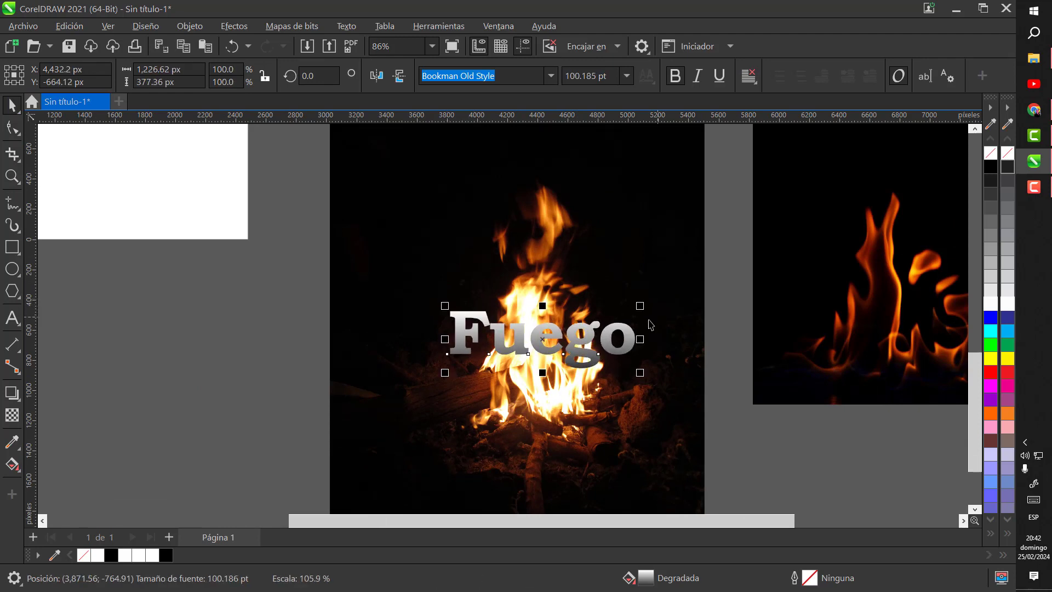
drag(628, 329, 630, 353)
click(794, 451)
scroll(548, 351, down, 1)
scroll(543, 344, up, 3)
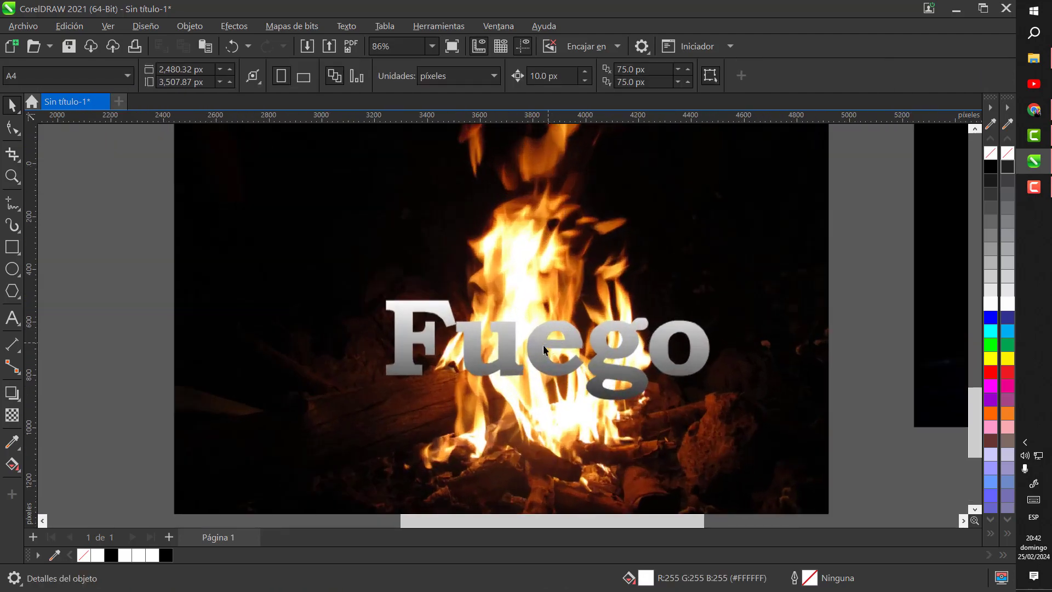
scroll(543, 343, up, 2)
scroll(424, 316, down, 3)
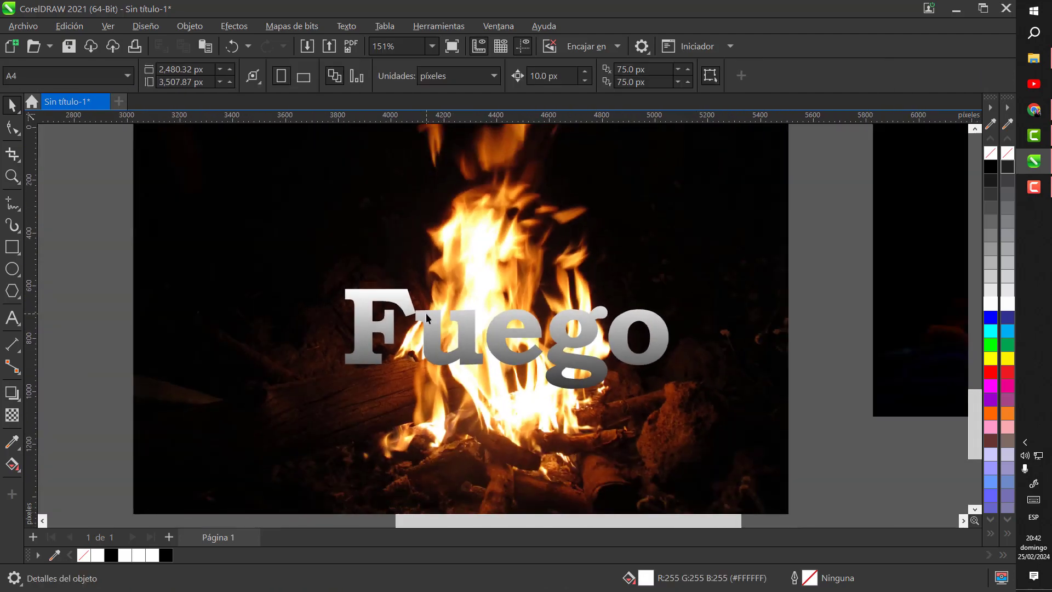
Move the separate flames picture toward the campfire photo until their edges overlap
scroll(428, 317, down, 2)
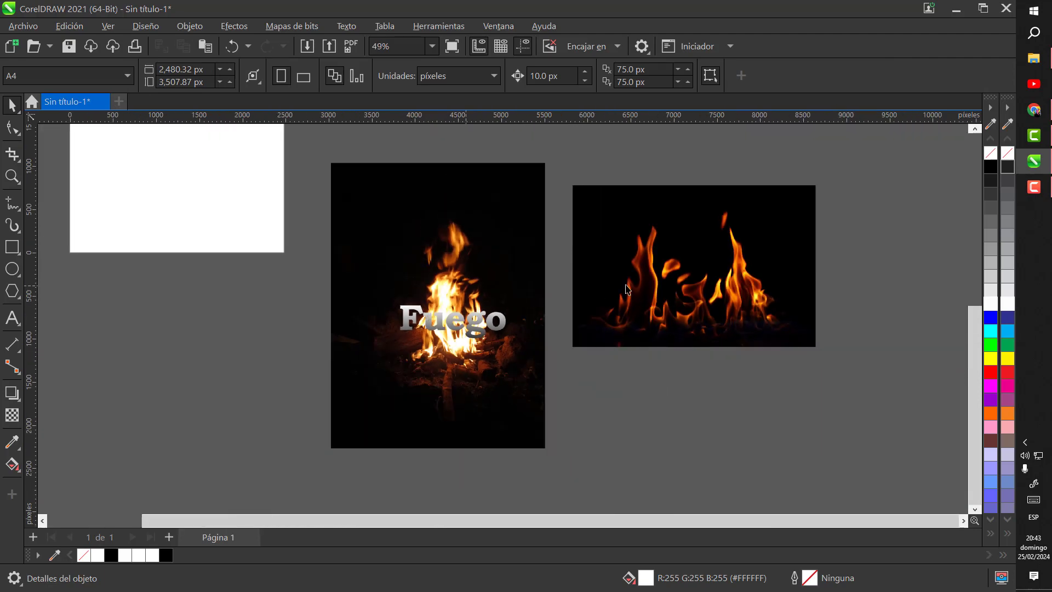
scroll(919, 288, up, 4)
drag(919, 289, 914, 298)
drag(667, 335, 572, 409)
scroll(669, 328, down, 3)
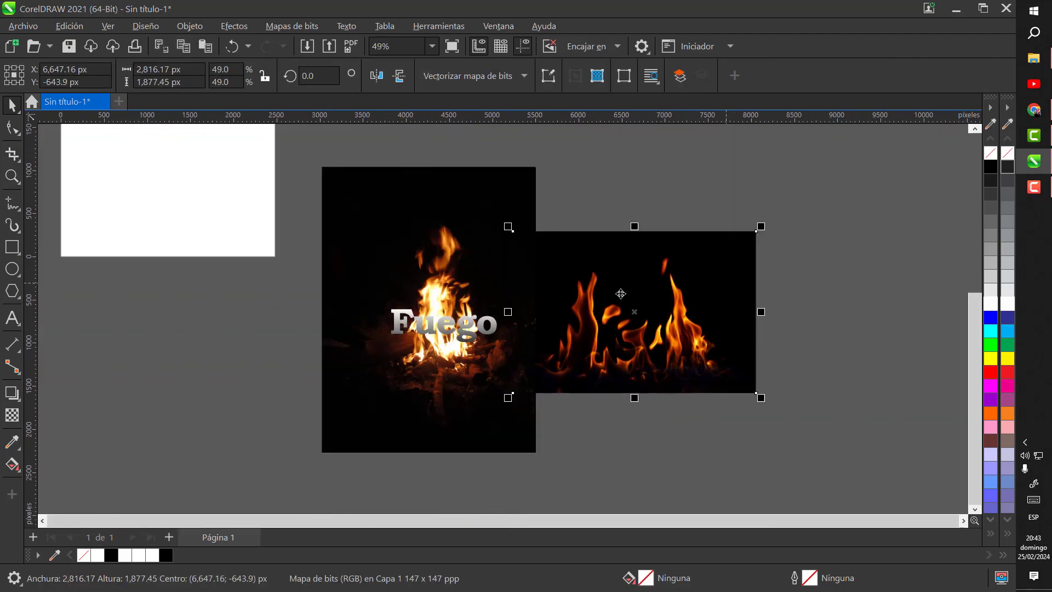
scroll(615, 293, up, 2)
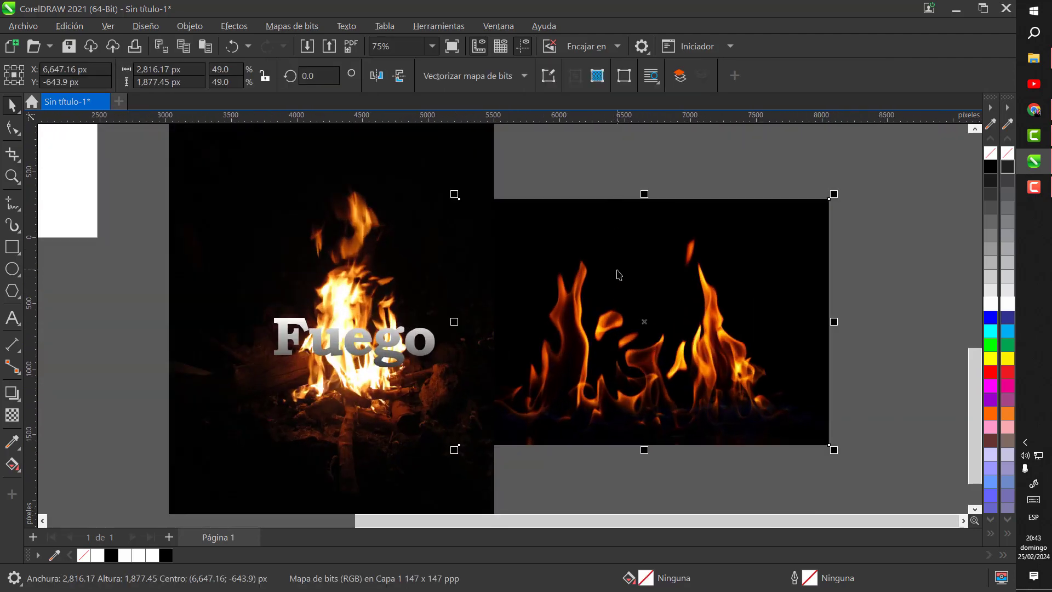
Bring the flames picture to the front of the page and shift it slightly up over the campfire photo's edge
right_click(617, 270)
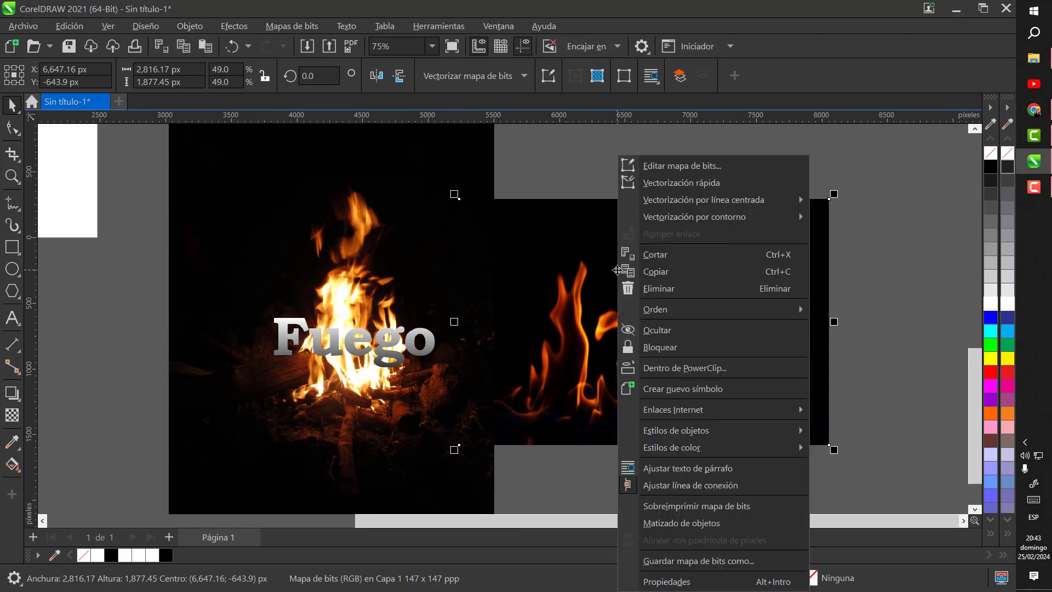
mouse_move(674, 309)
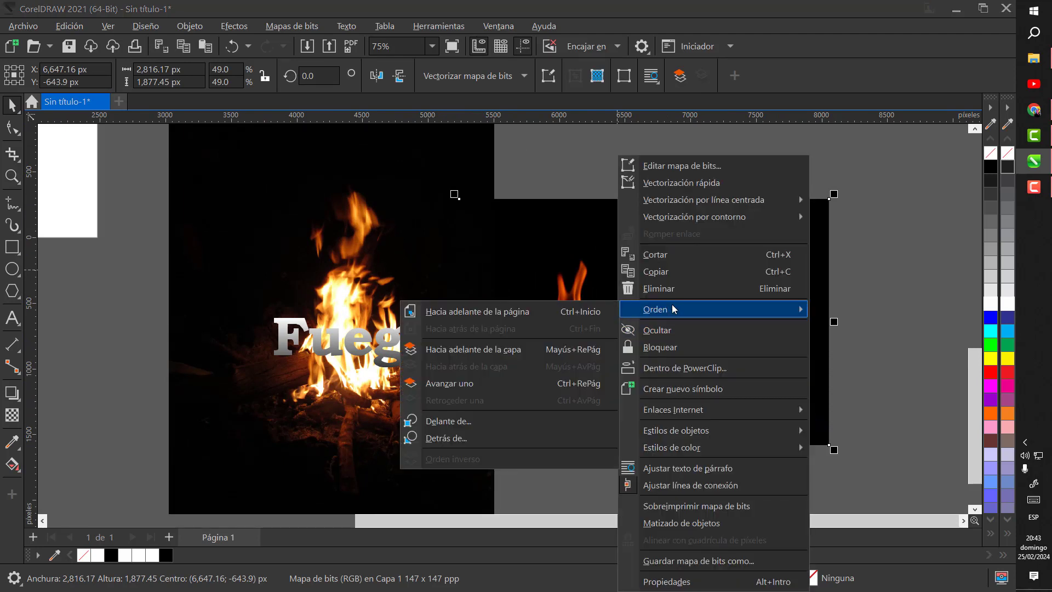
click(514, 311)
drag(625, 319, 652, 305)
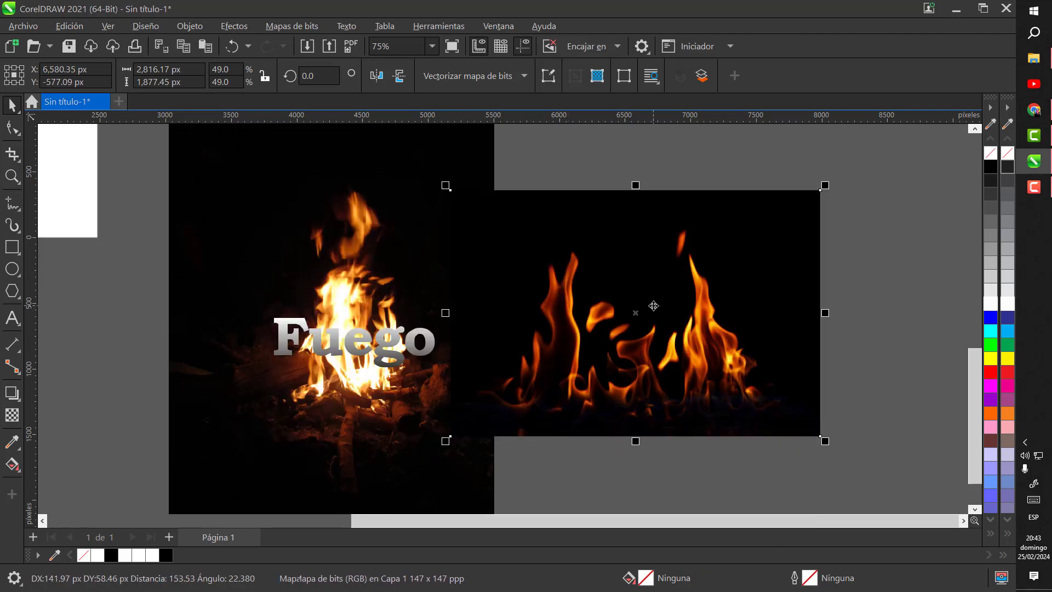
Try a vertical gradient transparency on the flames picture and replace it with a uniform transparency
click(13, 415)
drag(655, 208, 655, 395)
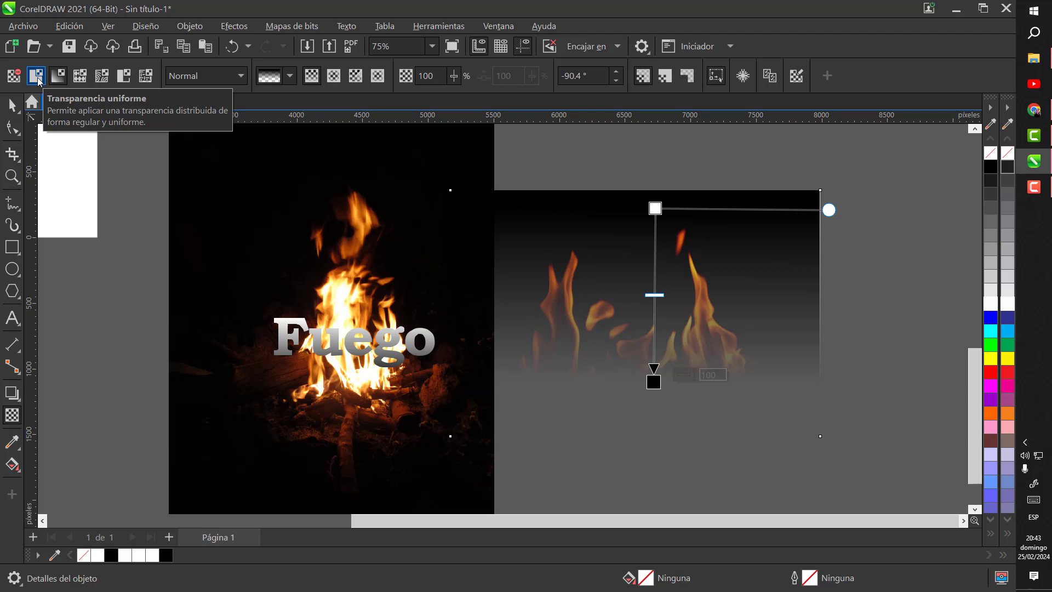
click(38, 80)
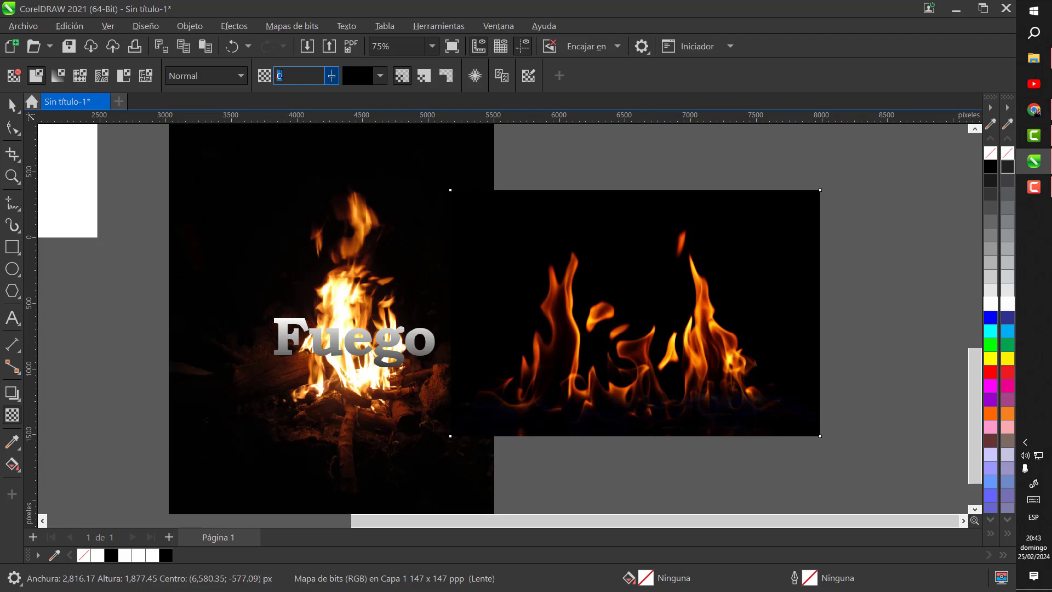
Try uniform transparency values of 50, 10 and 0 on the flames picture
text(50)
key(Return)
double_click(282, 75)
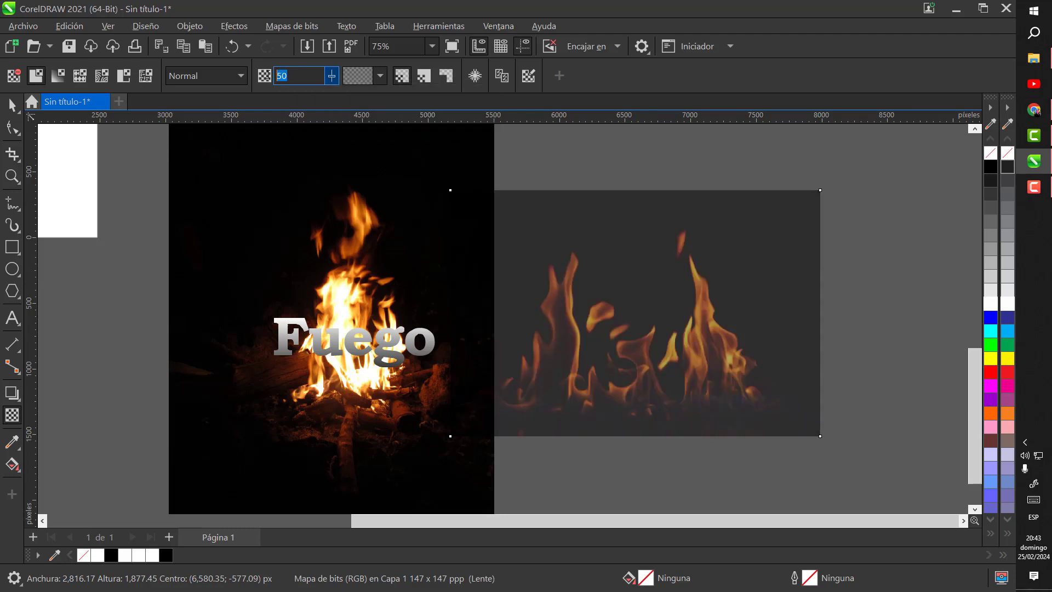
text(10)
key(Return)
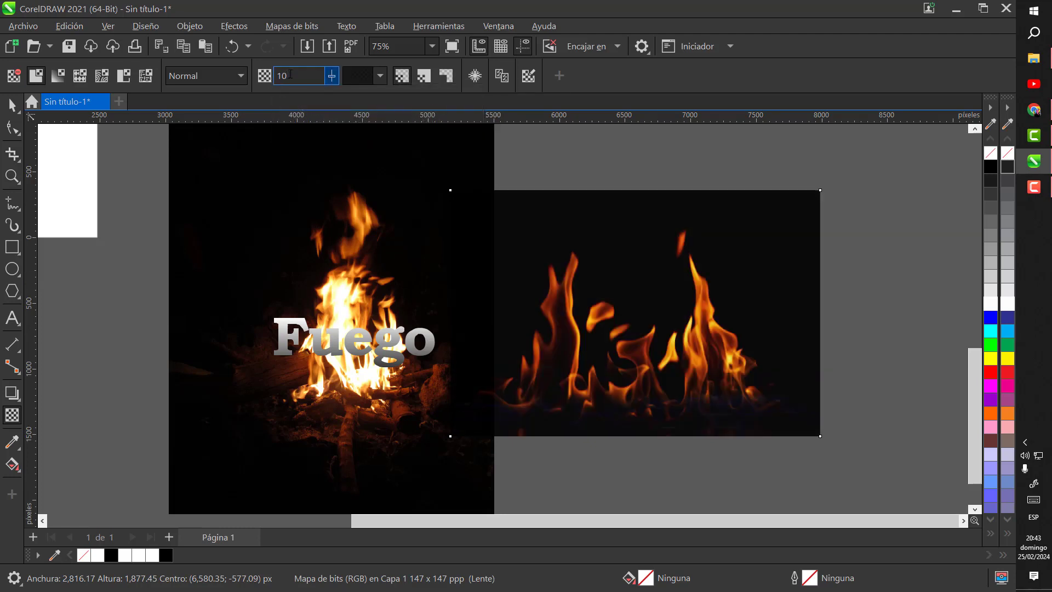
key(Return)
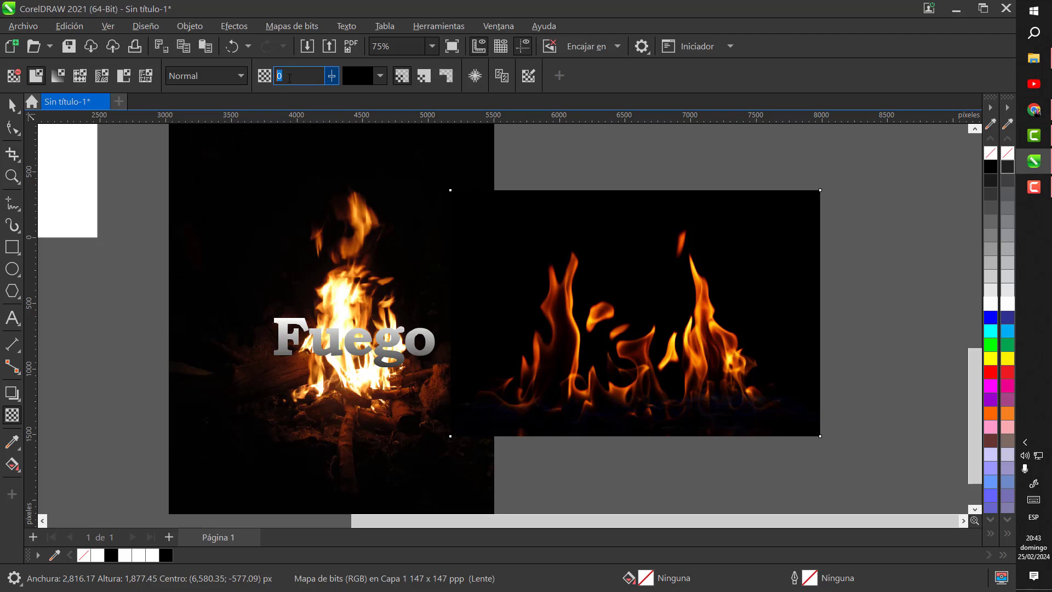
Set the flames picture's uniform transparency to 50 and its merge mode to Añadir
text(50)
key(Return)
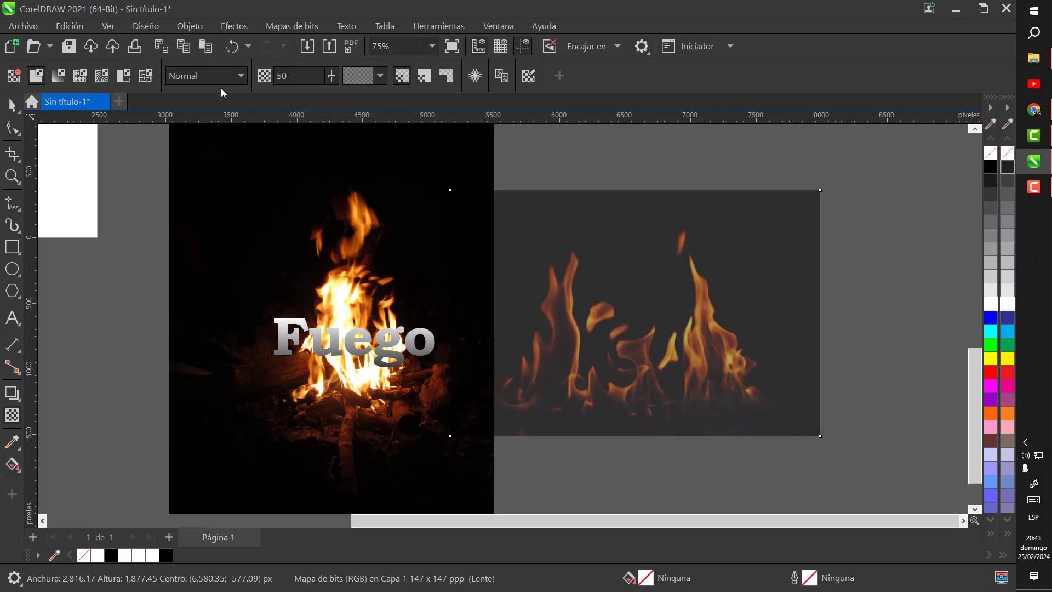
click(236, 78)
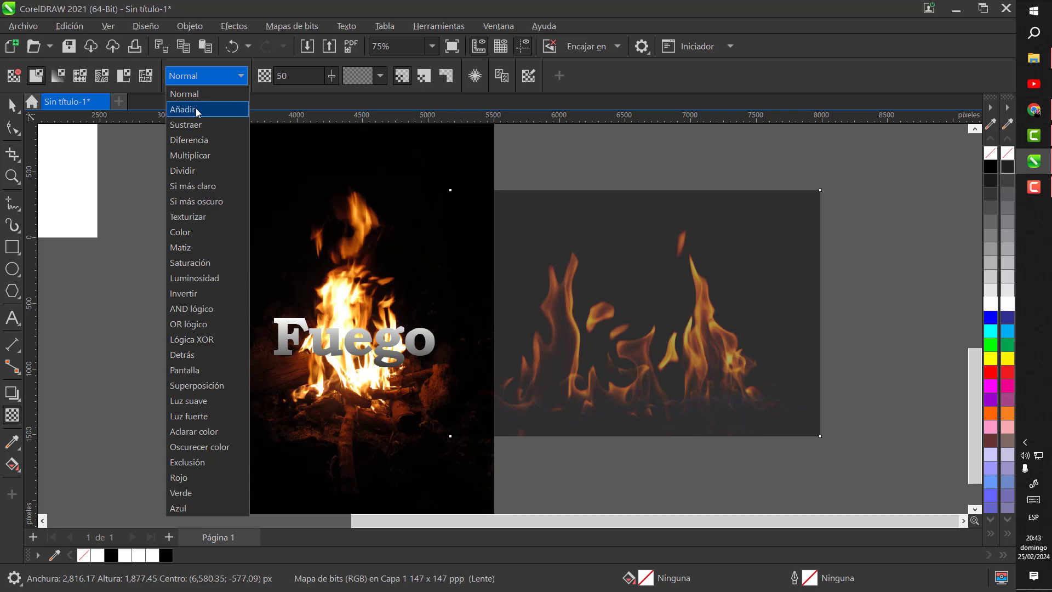
click(211, 78)
click(208, 77)
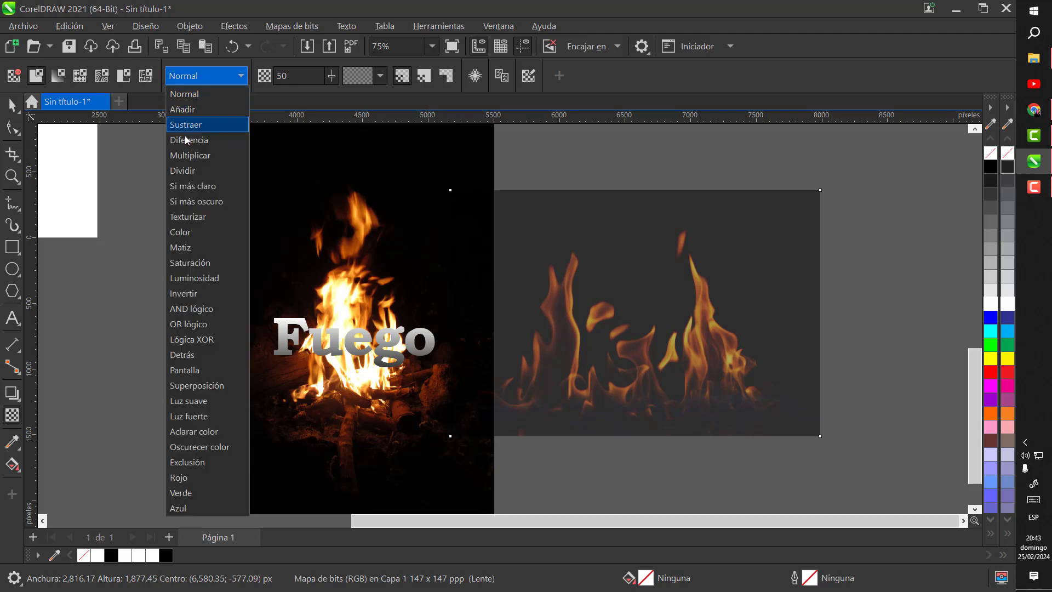
click(193, 109)
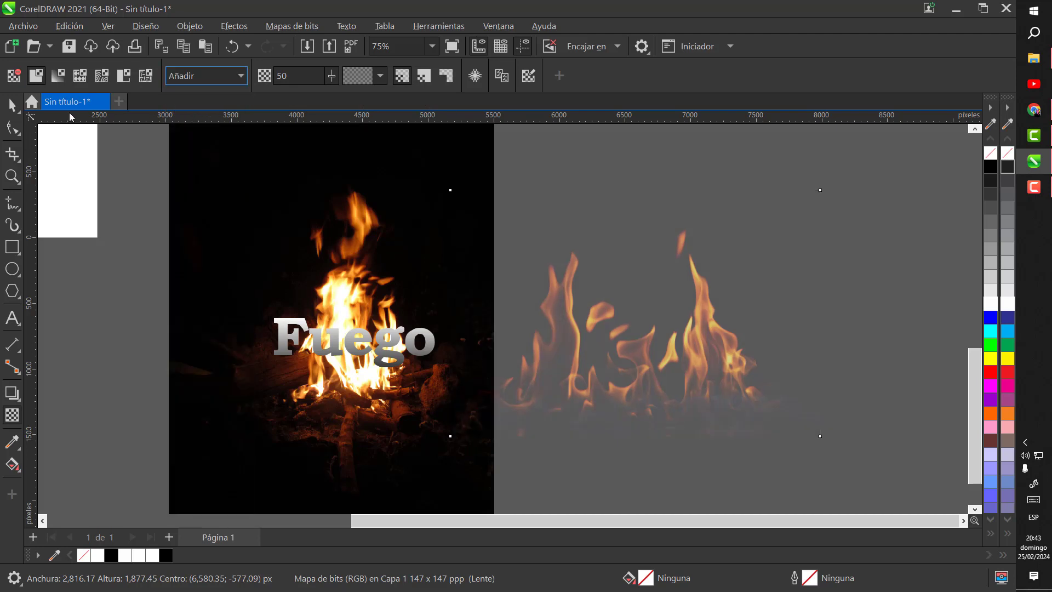
Move the flames picture over the "Fuego" lettering on the campfire photo
click(18, 109)
drag(582, 349, 433, 339)
scroll(481, 340, up, 2)
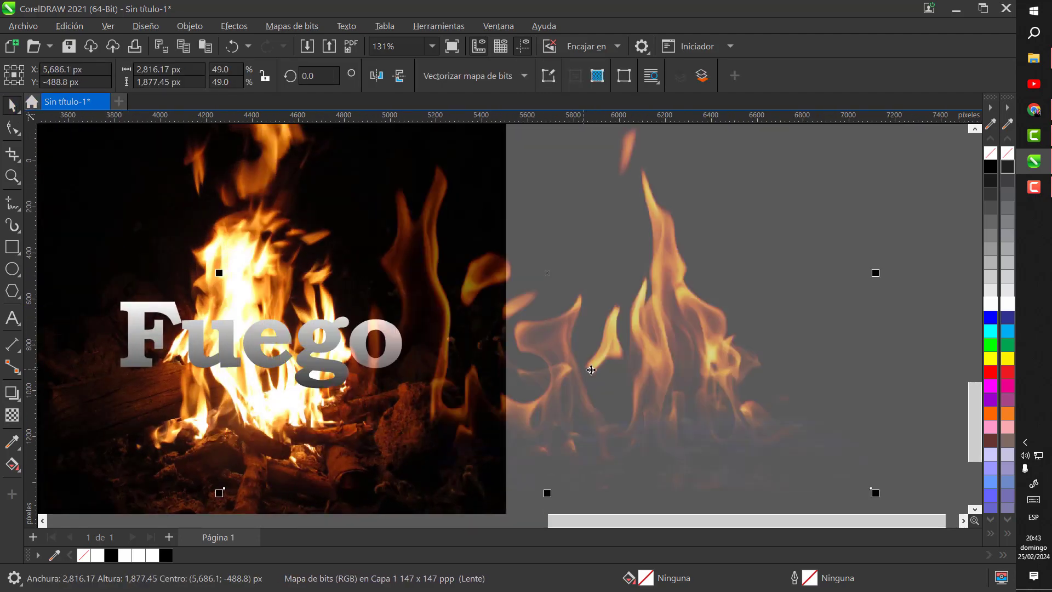
drag(449, 393, 241, 392)
scroll(547, 352, down, 2)
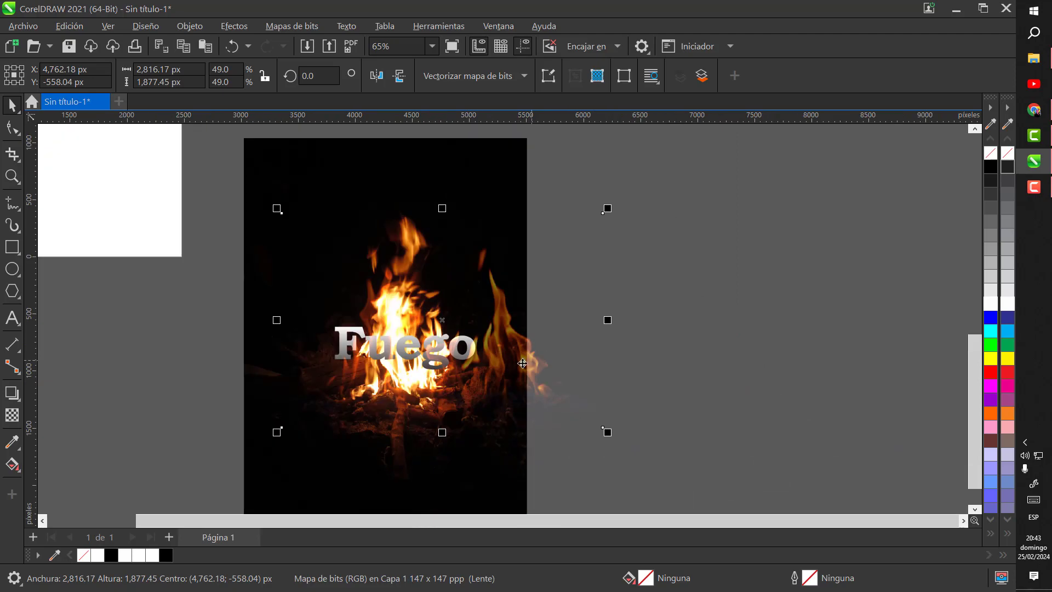
drag(523, 368, 493, 366)
scroll(386, 364, up, 4)
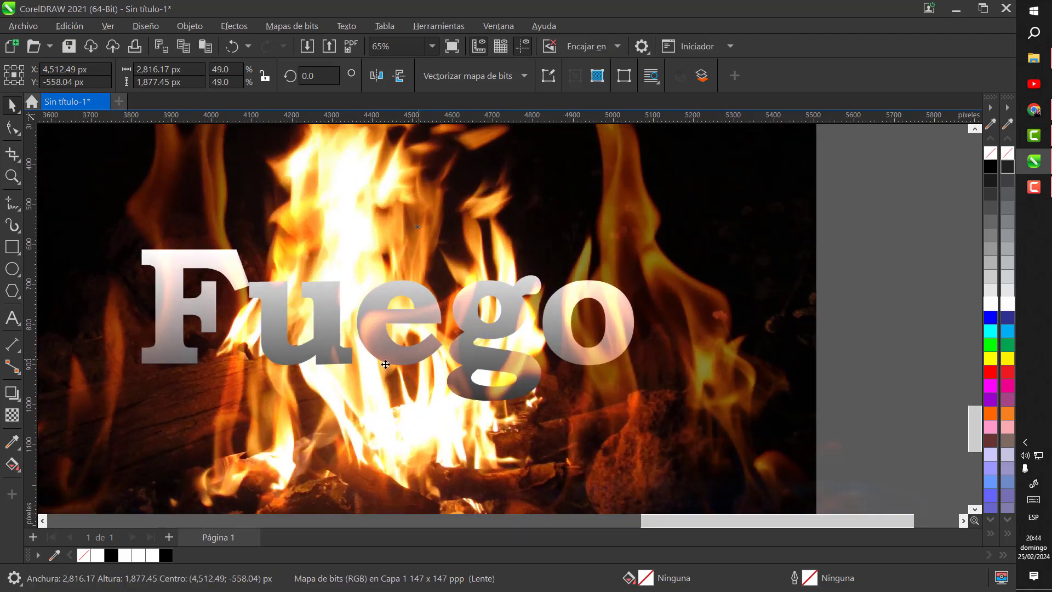
scroll(375, 340, down, 4)
Move the flames picture off the campfire photo and examine the uncovered "Fuego" lettering
drag(352, 364, 692, 376)
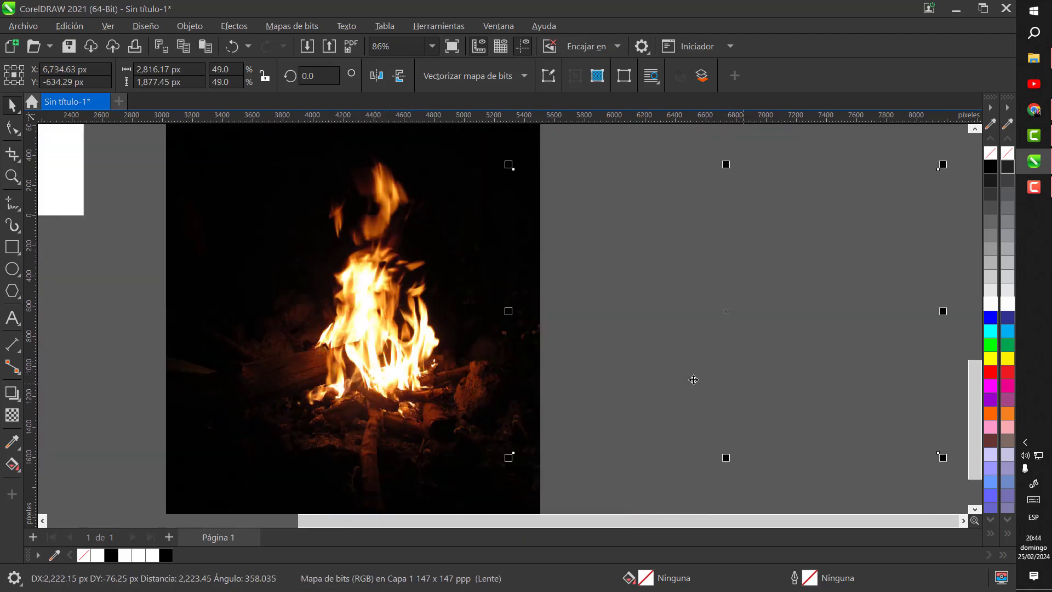
scroll(347, 354, up, 1)
scroll(347, 354, up, 4)
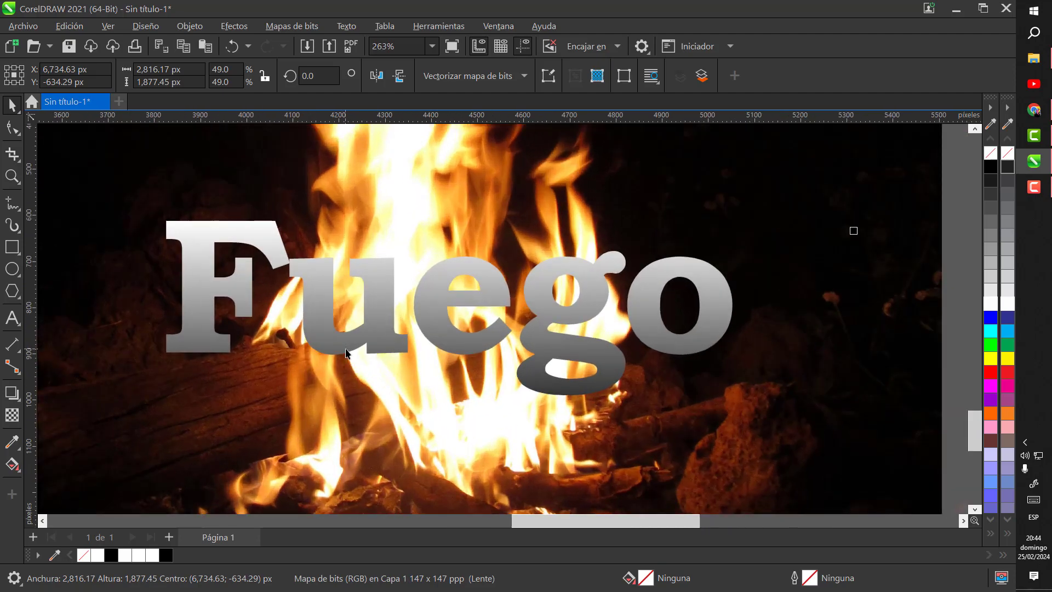
scroll(368, 347, down, 5)
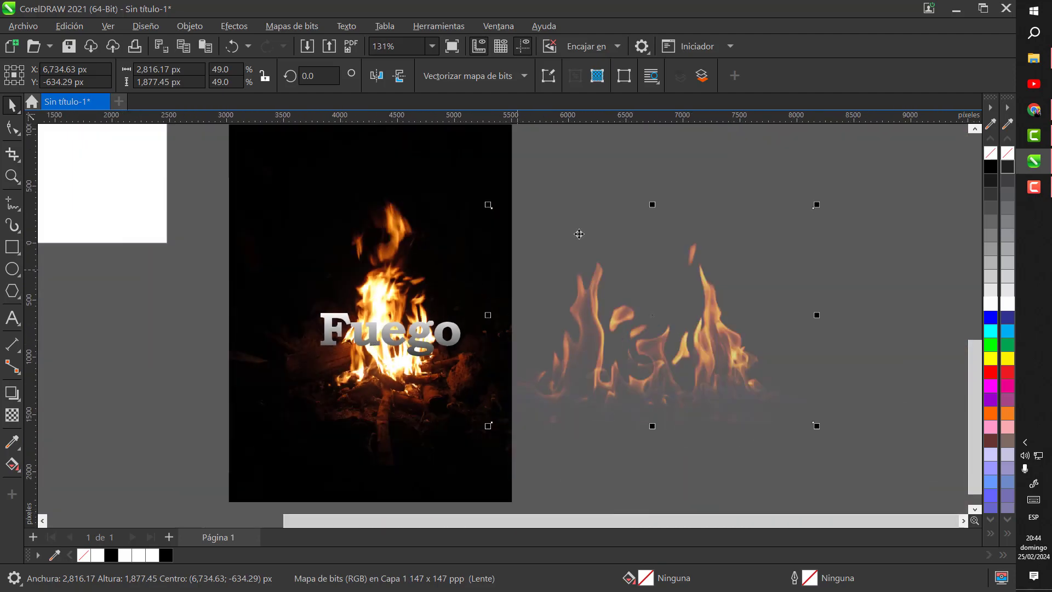
Scale the flames picture down to about 2,030 × 1,353 px and place it back over the "Fuego" lettering
drag(599, 319, 369, 313)
scroll(369, 313, up, 1)
drag(668, 185, 550, 262)
drag(455, 404, 842, 390)
drag(760, 416, 397, 394)
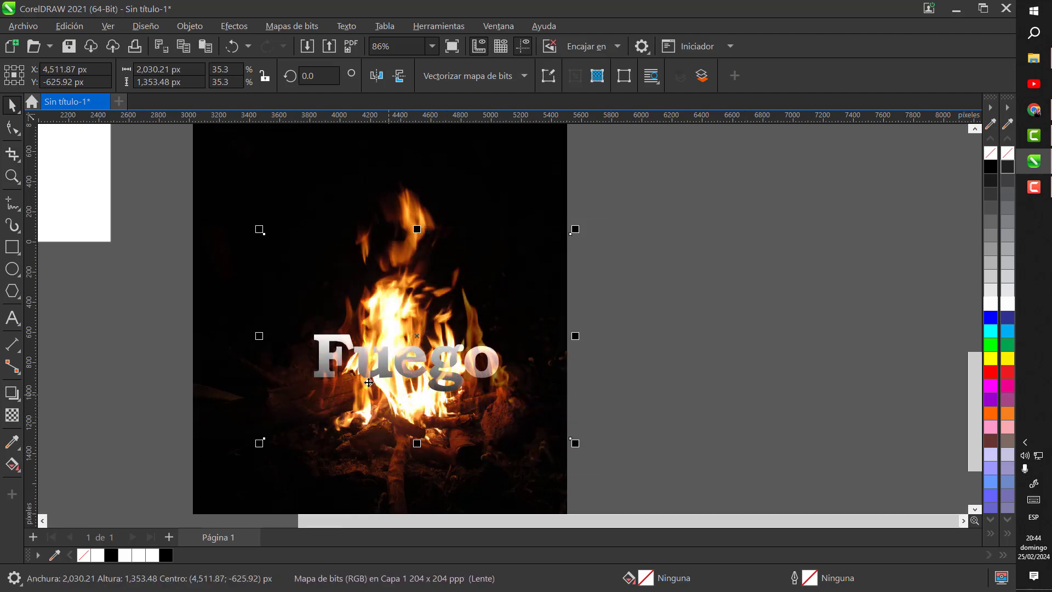
Shift the flames picture slightly to the right over the lettering and examine how it blends with the letters
scroll(367, 371, up, 2)
scroll(381, 370, down, 2)
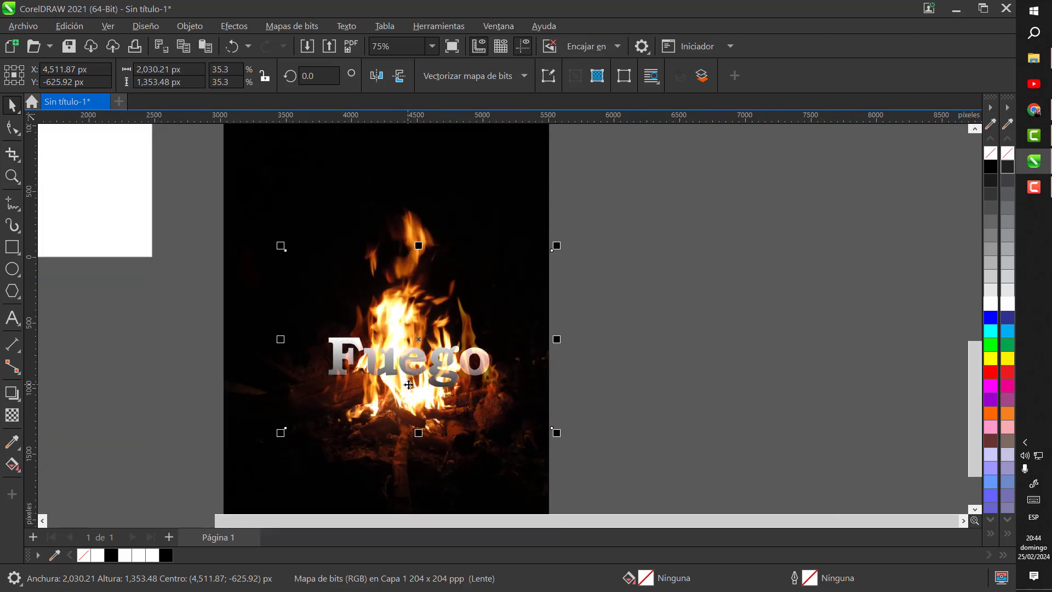
drag(445, 355, 418, 398)
scroll(316, 376, up, 3)
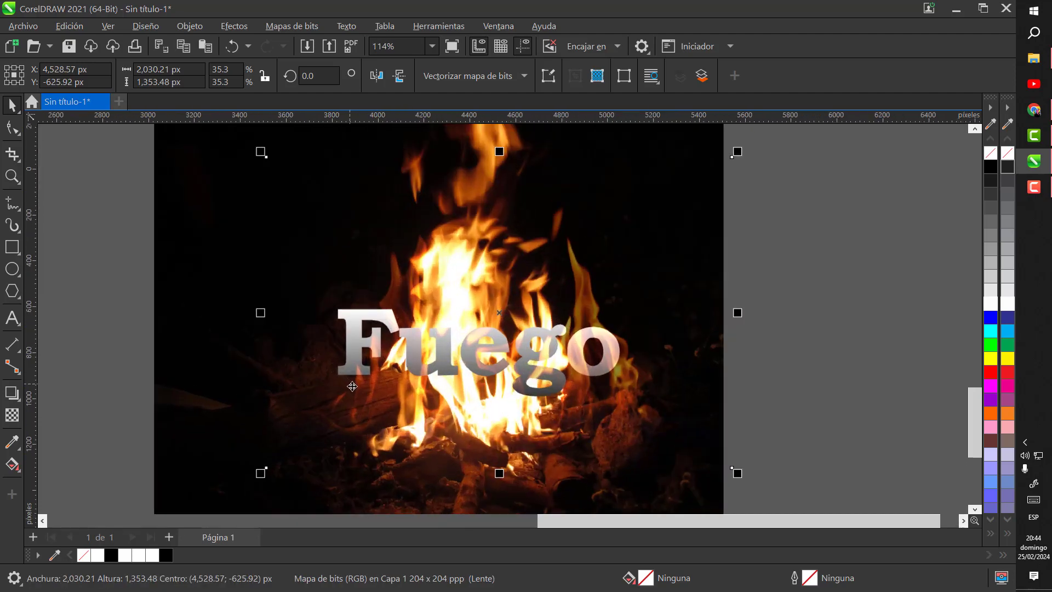
scroll(369, 390, up, 4)
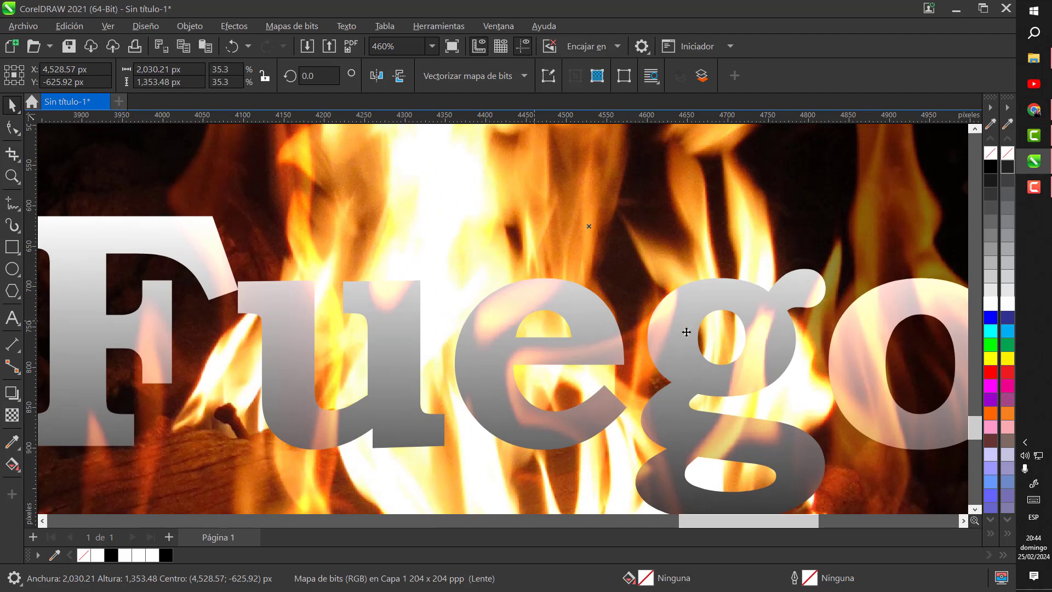
scroll(602, 347, down, 4)
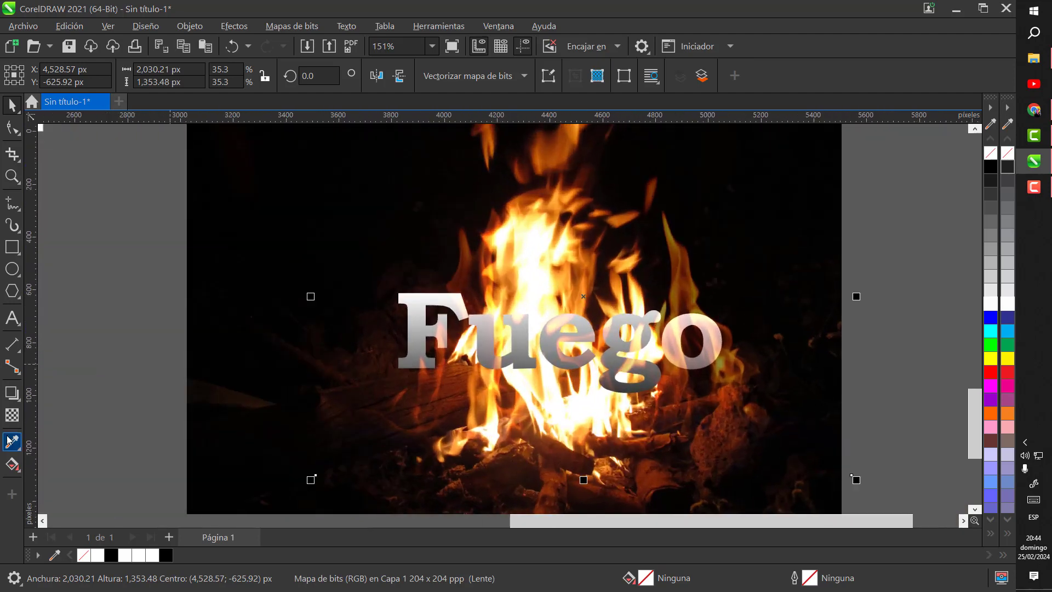
Set the flames picture's uniform transparency to 0
click(12, 414)
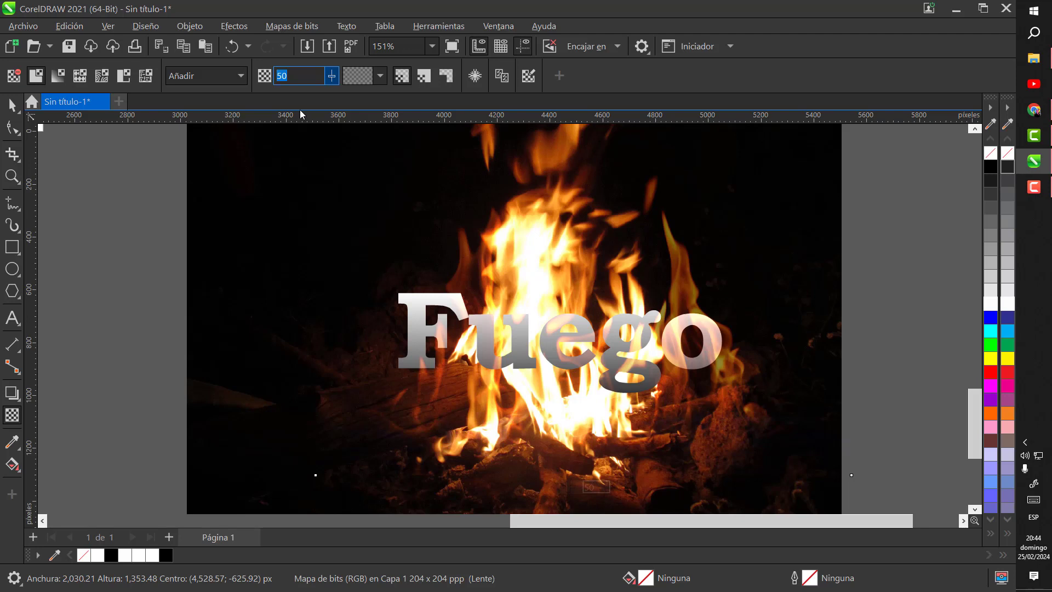
text(0)
key(Return)
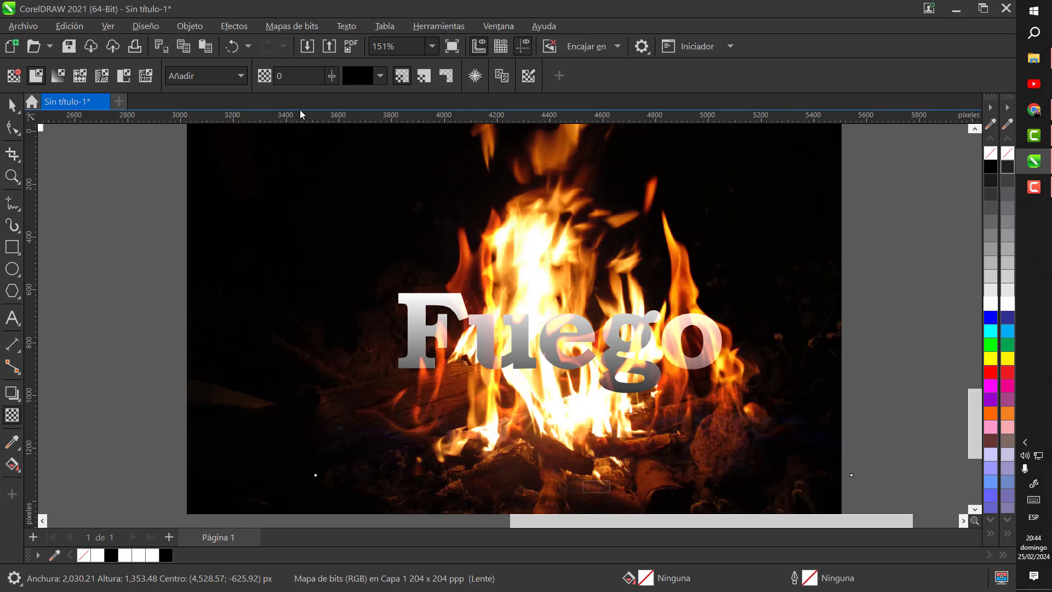
scroll(567, 356, up, 3)
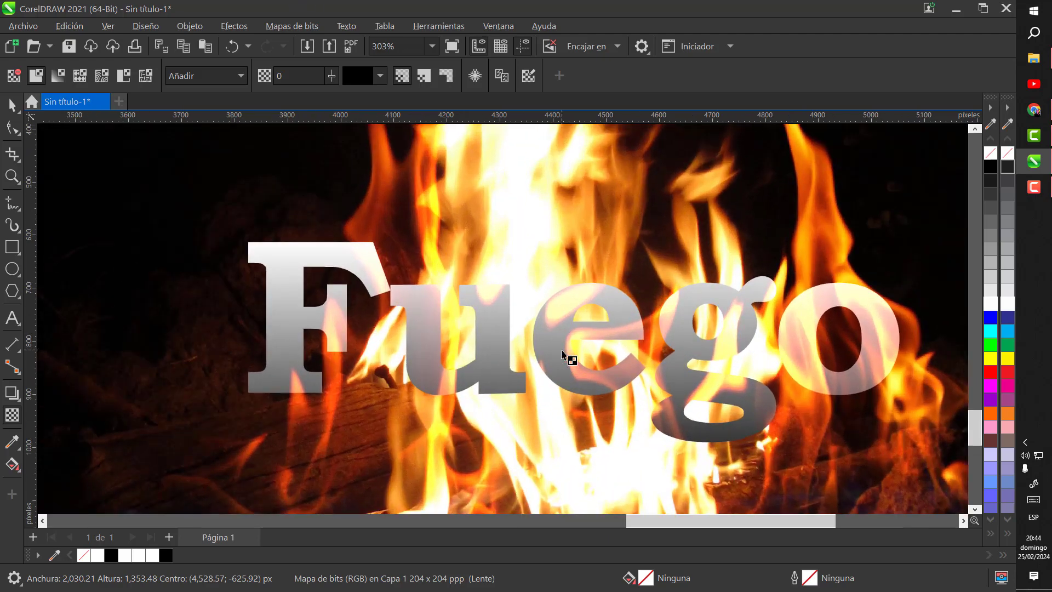
scroll(564, 355, down, 7)
scroll(567, 355, up, 5)
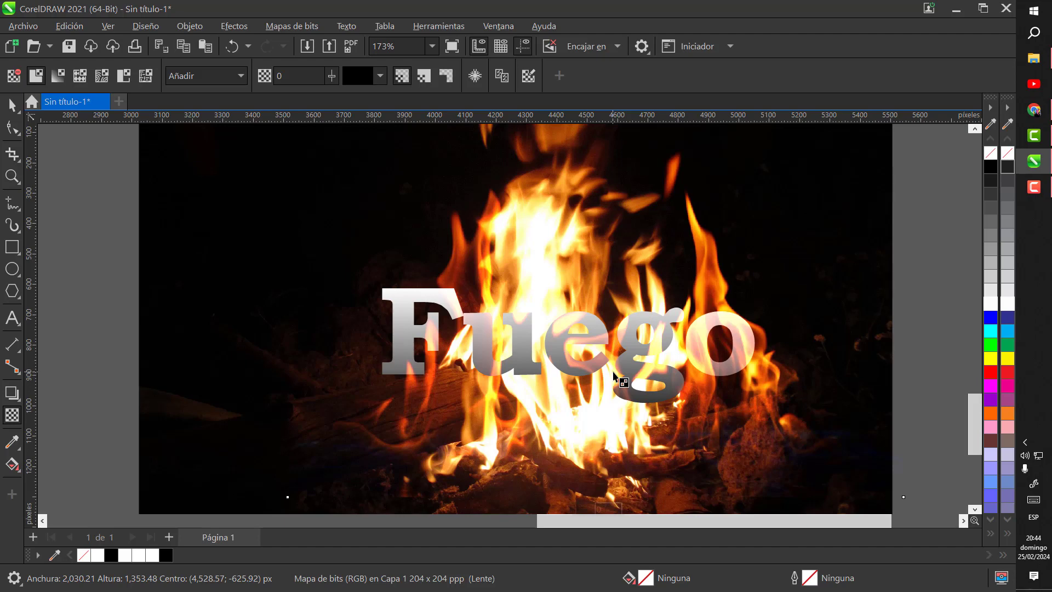
scroll(617, 374, down, 4)
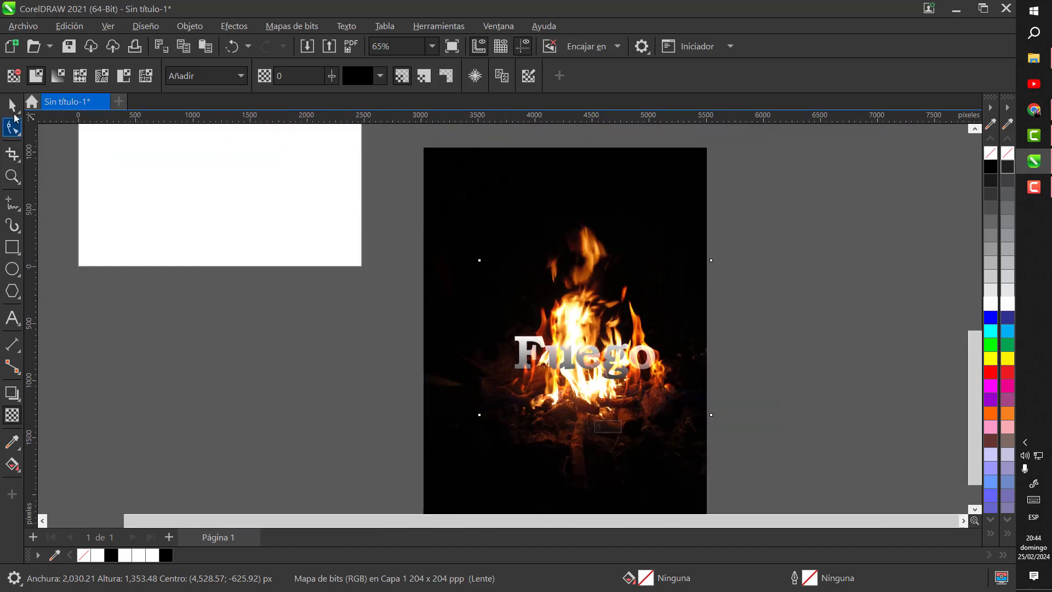
Group the campfire photo, the "Fuego" text and the flames picture
click(12, 106)
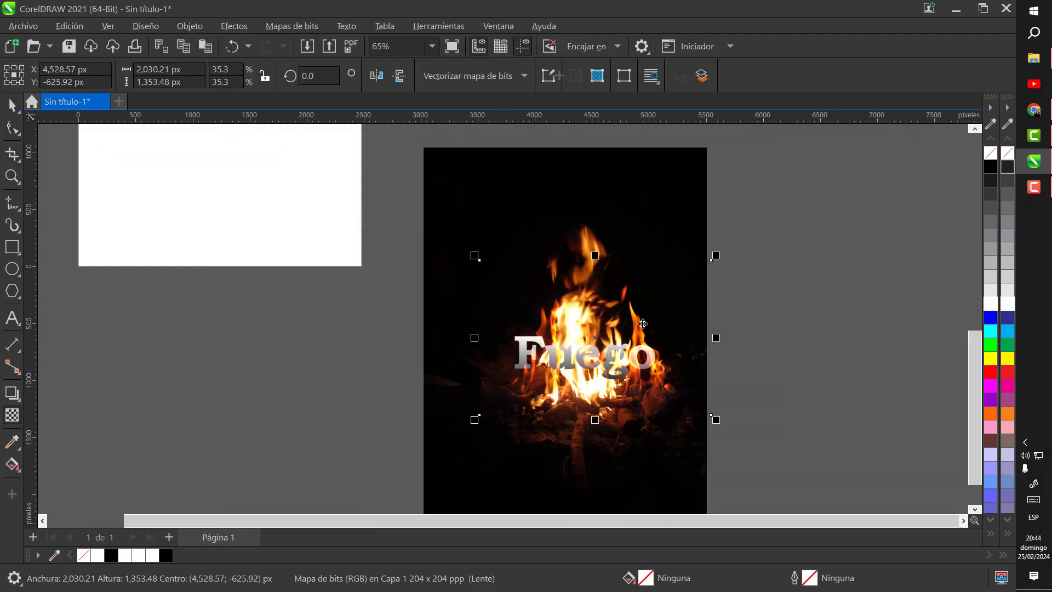
scroll(705, 349, down, 4)
drag(580, 258, 579, 257)
scroll(643, 340, up, 3)
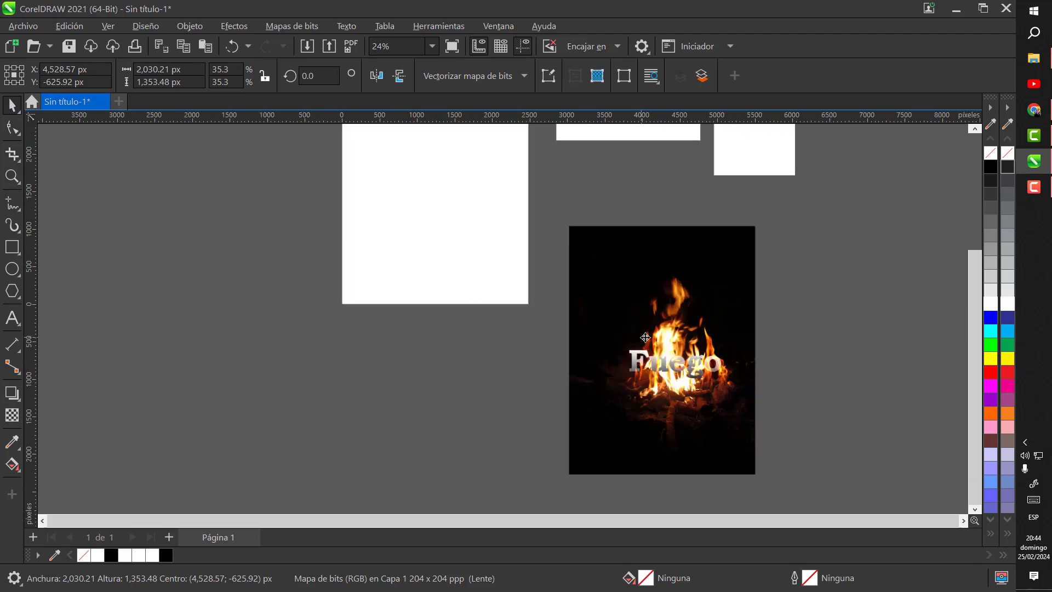
key(ctrl+g)
scroll(737, 405, down, 1)
scroll(707, 383, up, 3)
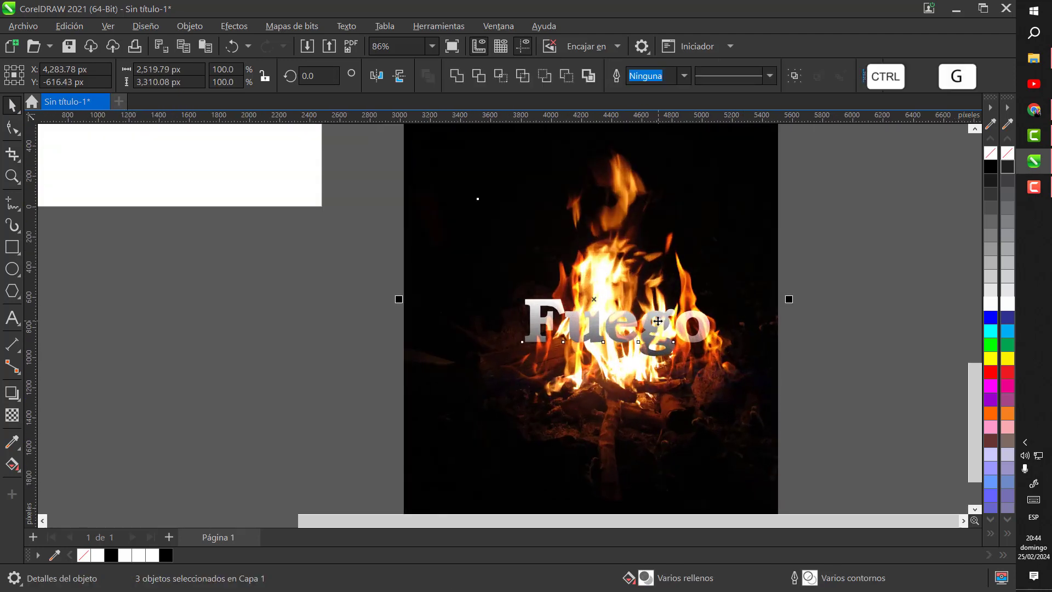
scroll(649, 329, down, 5)
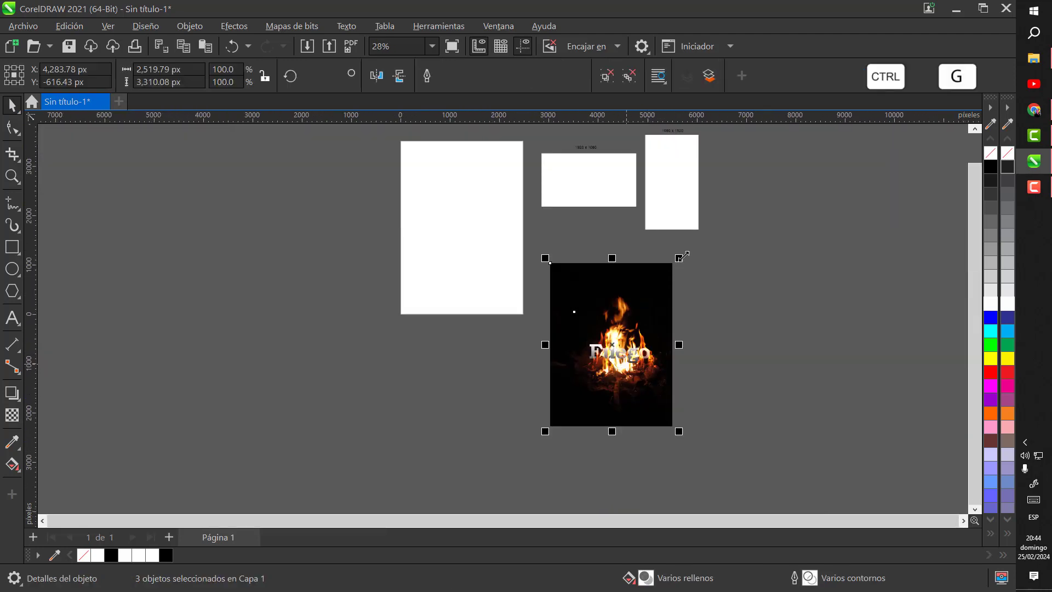
Scale the group down to about 1,582 × 2,078 px and move it beside the 1920 x 1080 rectangle
drag(662, 287, 500, 179)
scroll(536, 155, down, 2)
scroll(526, 213, up, 3)
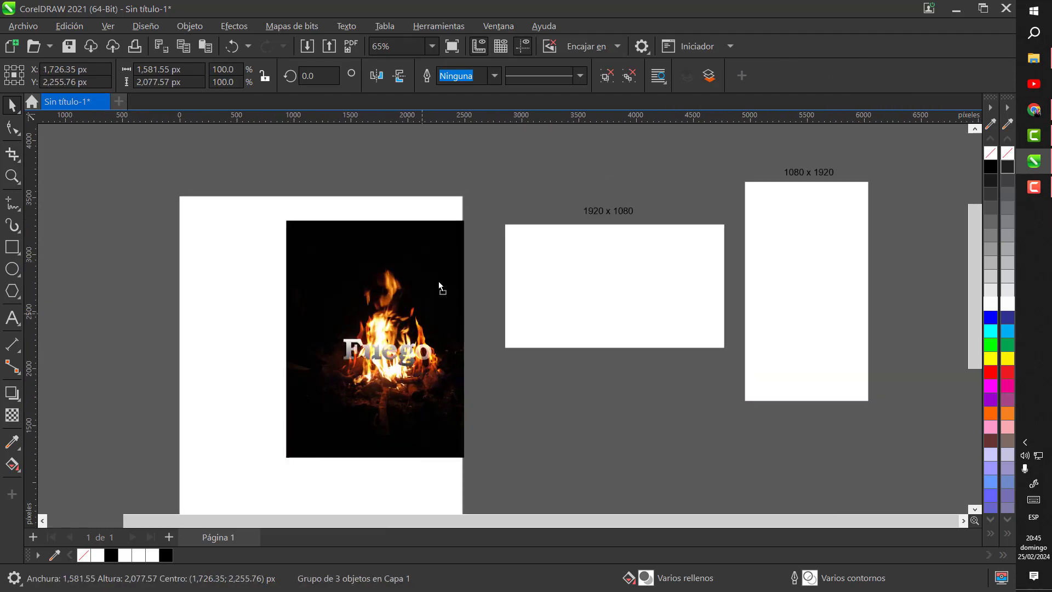
drag(438, 281, 392, 300)
scroll(537, 234, up, 2)
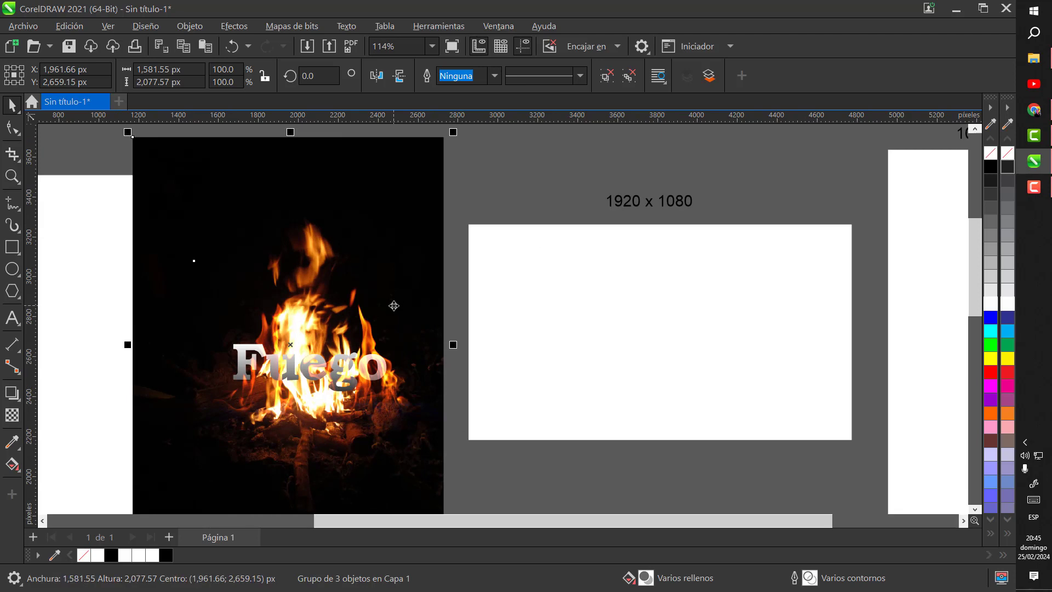
Place the group inside the 1920 x 1080 rectangle as a PowerClip
right_click(394, 305)
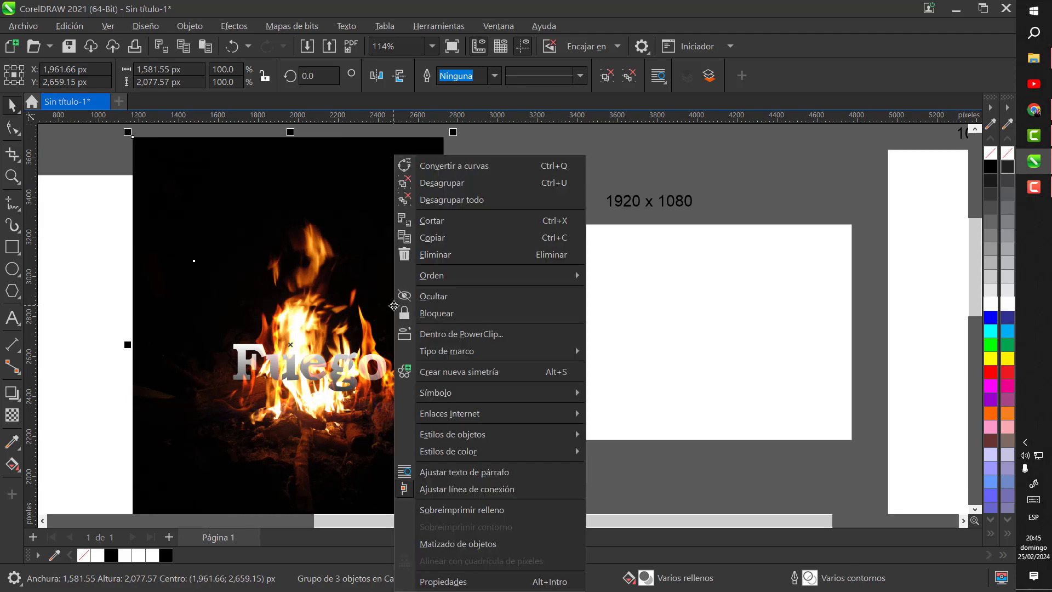
click(452, 333)
click(618, 322)
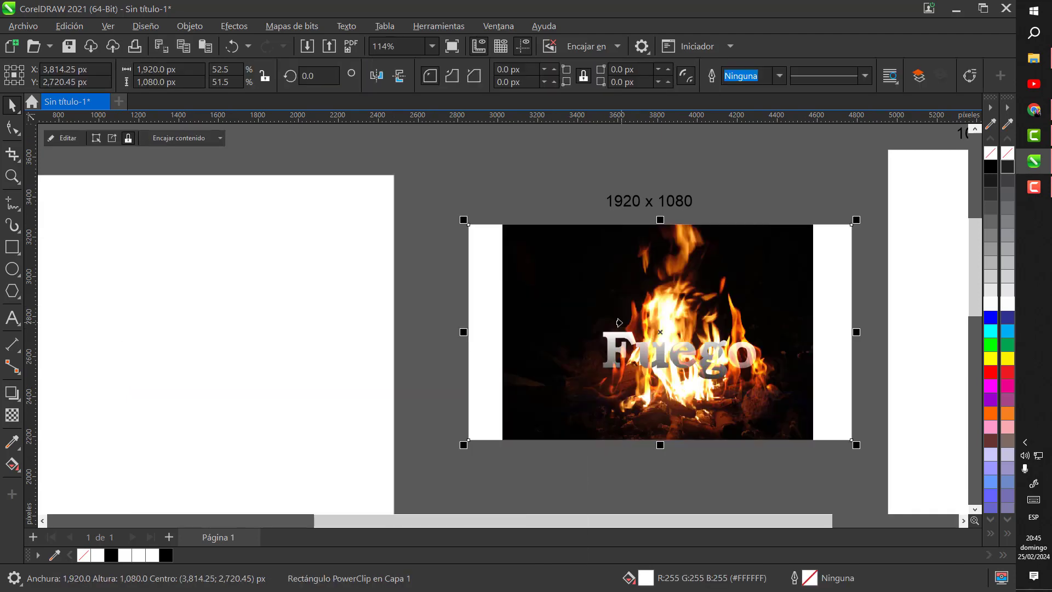
Edit the PowerClip's content and enlarge the group to about 2,252 × 2,958 px to cover the whole frame
double_click(621, 322)
drag(670, 337, 659, 324)
scroll(600, 379, down, 2)
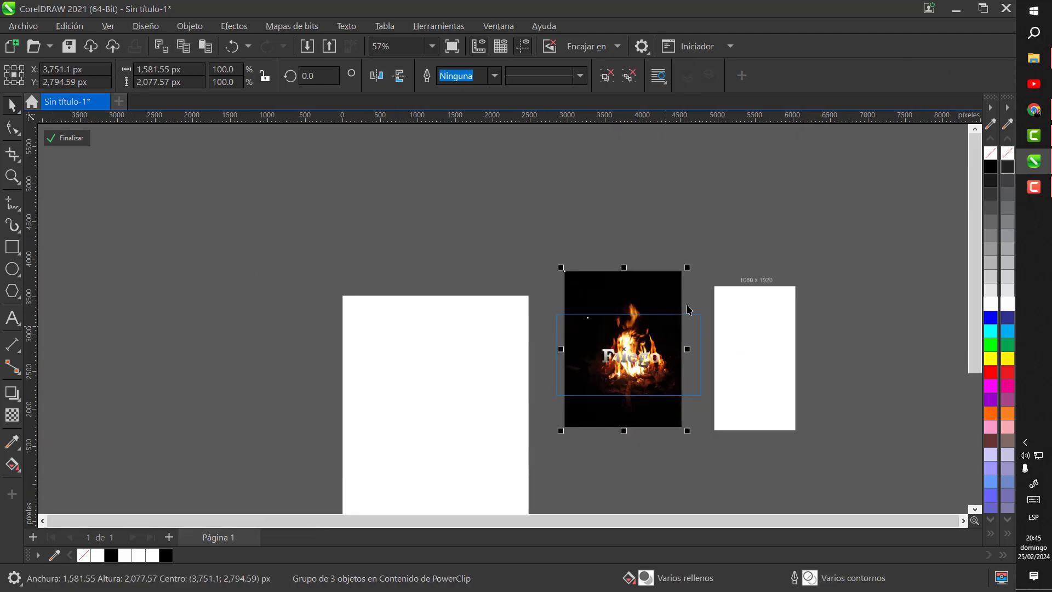
drag(688, 266, 706, 241)
scroll(618, 386, up, 1)
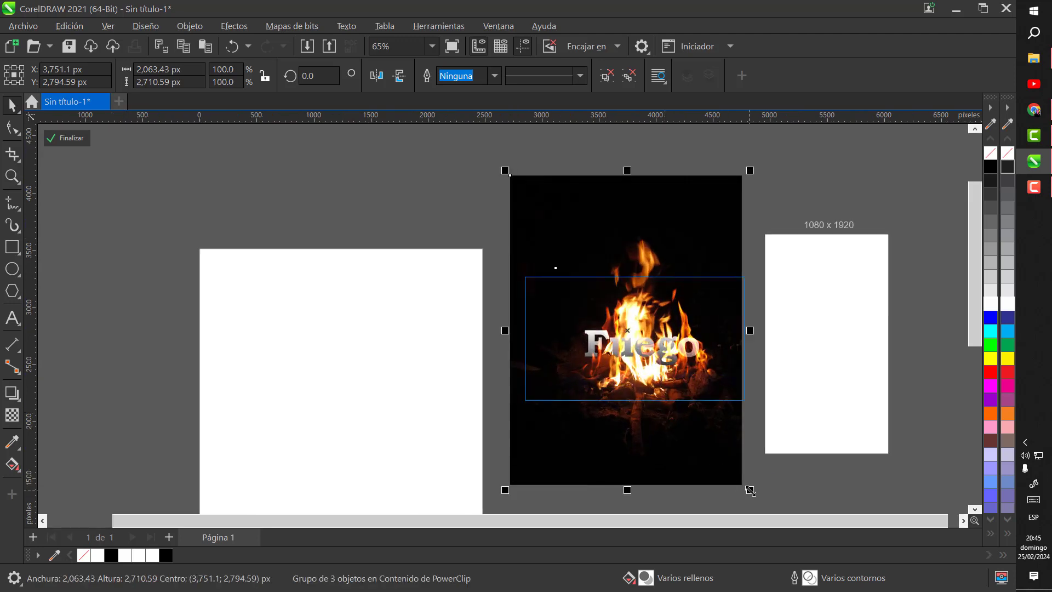
drag(750, 489, 755, 495)
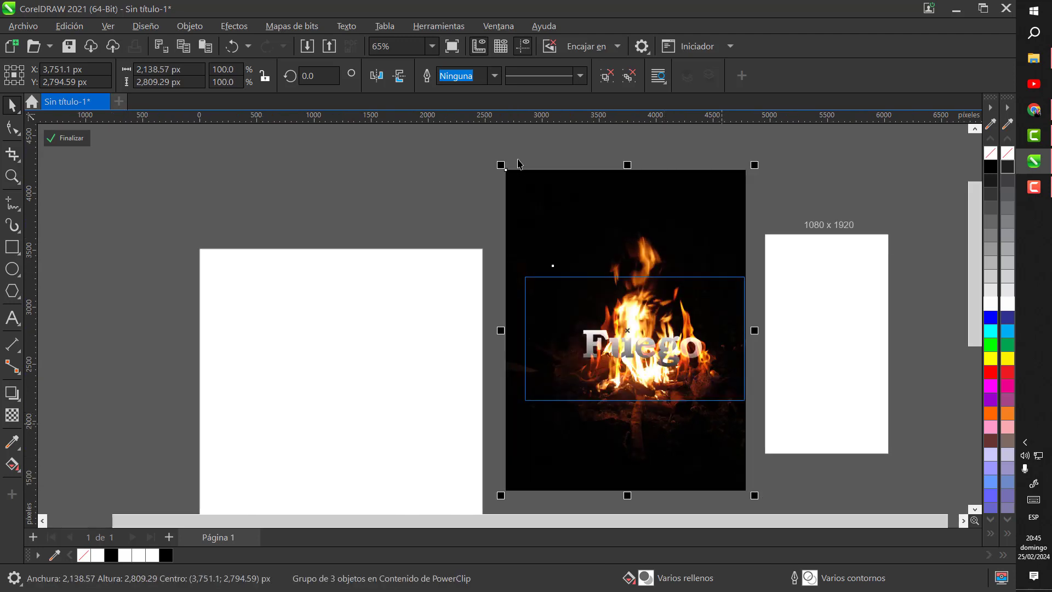
drag(500, 164, 487, 149)
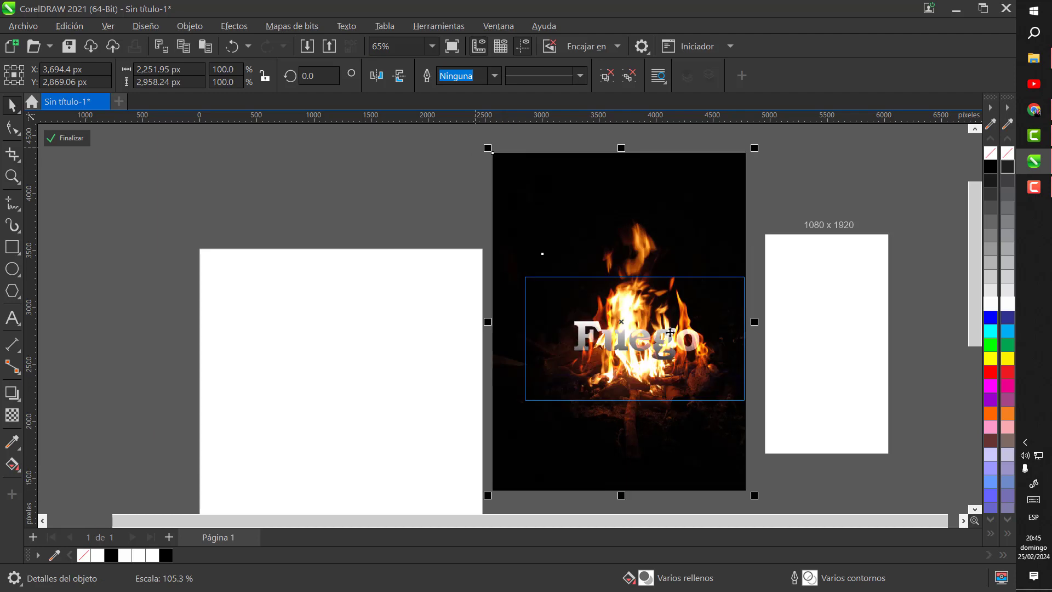
Position the group so the fire and "Fuego" lettering sit mid-frame, and finish editing the PowerClip's content
drag(669, 334, 669, 353)
scroll(673, 348, up, 2)
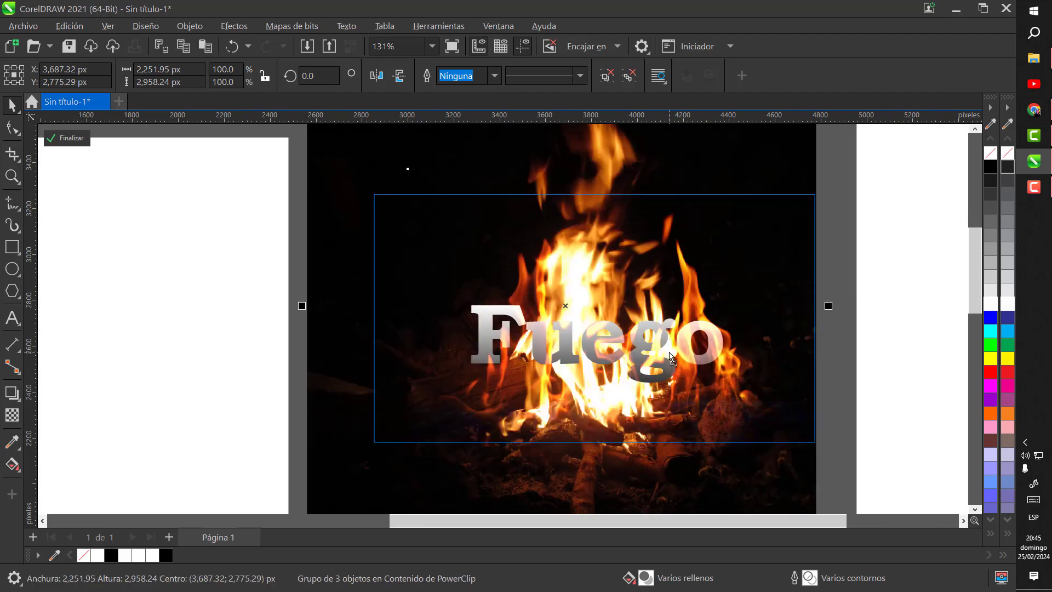
drag(669, 346, 667, 342)
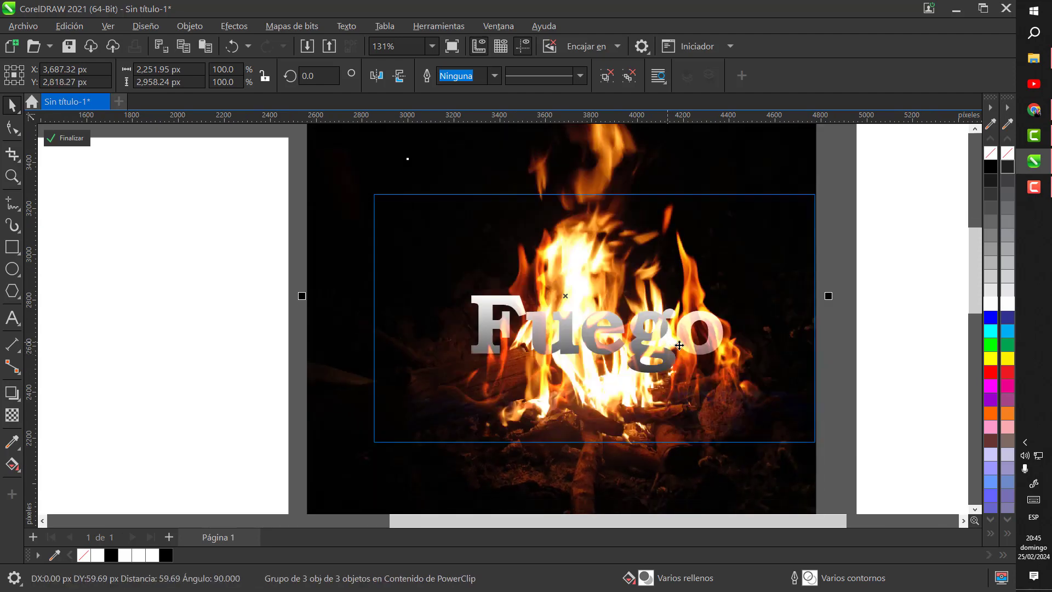
click(836, 351)
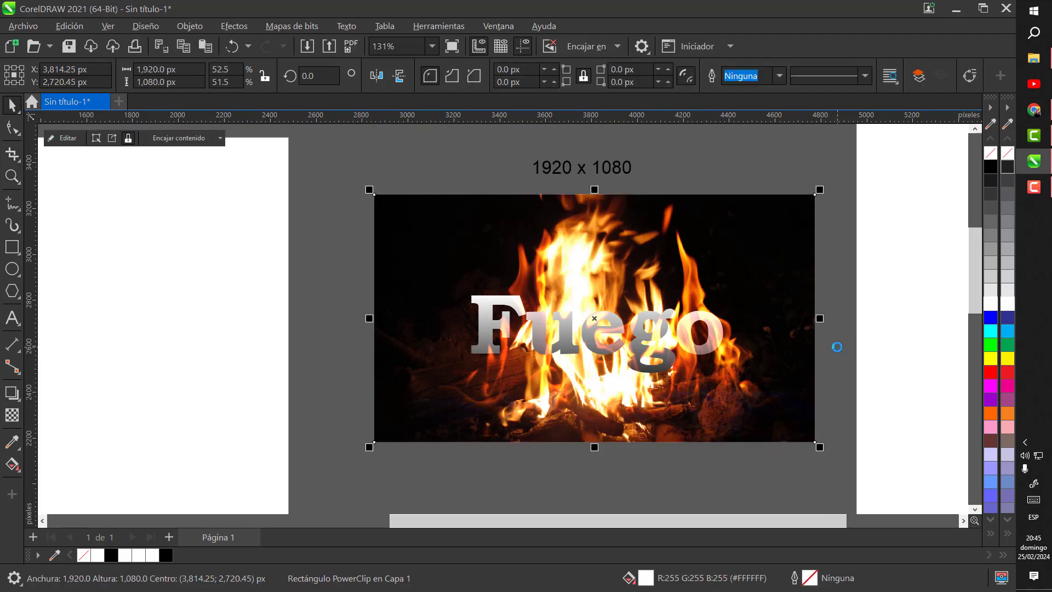
Deselect the PowerClip frame and examine the finished fire text composition at different zoom levels
click(837, 351)
scroll(684, 333, up, 2)
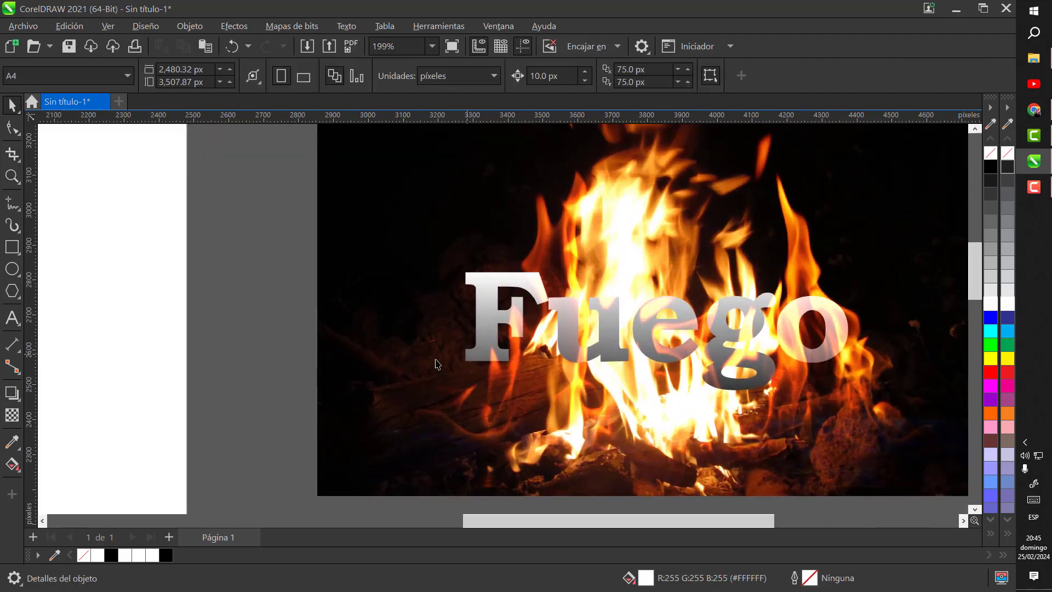
scroll(435, 364, down, 2)
scroll(474, 345, up, 1)
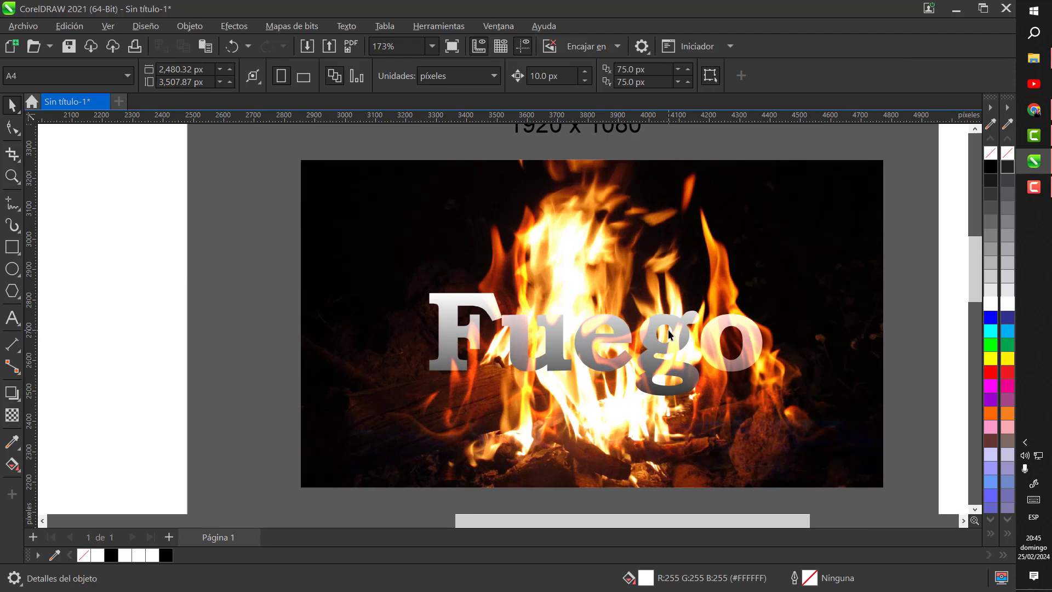
scroll(668, 330, up, 1)
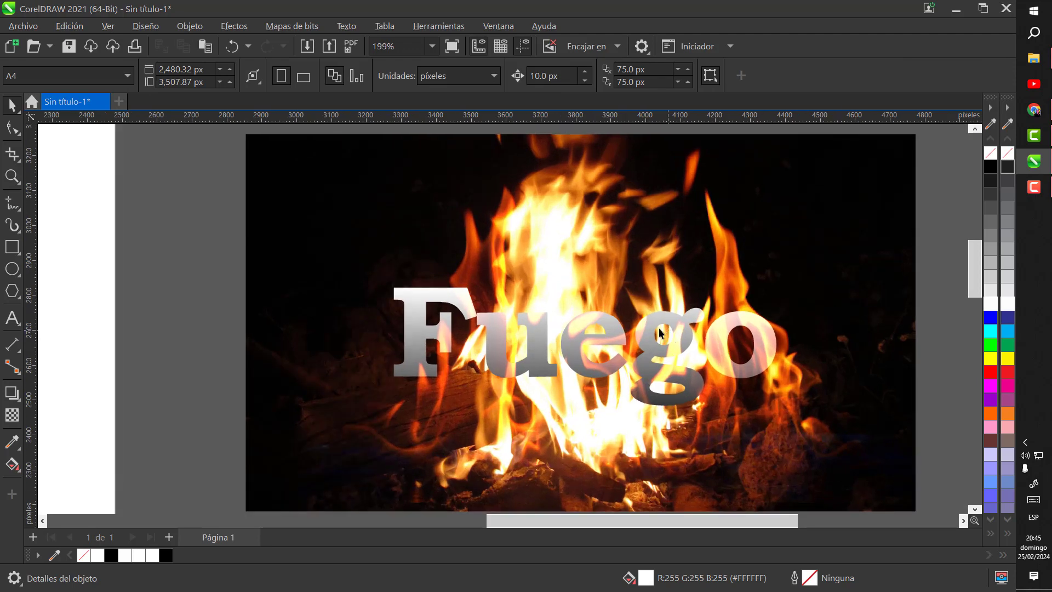
scroll(636, 324, down, 2)
scroll(656, 330, up, 1)
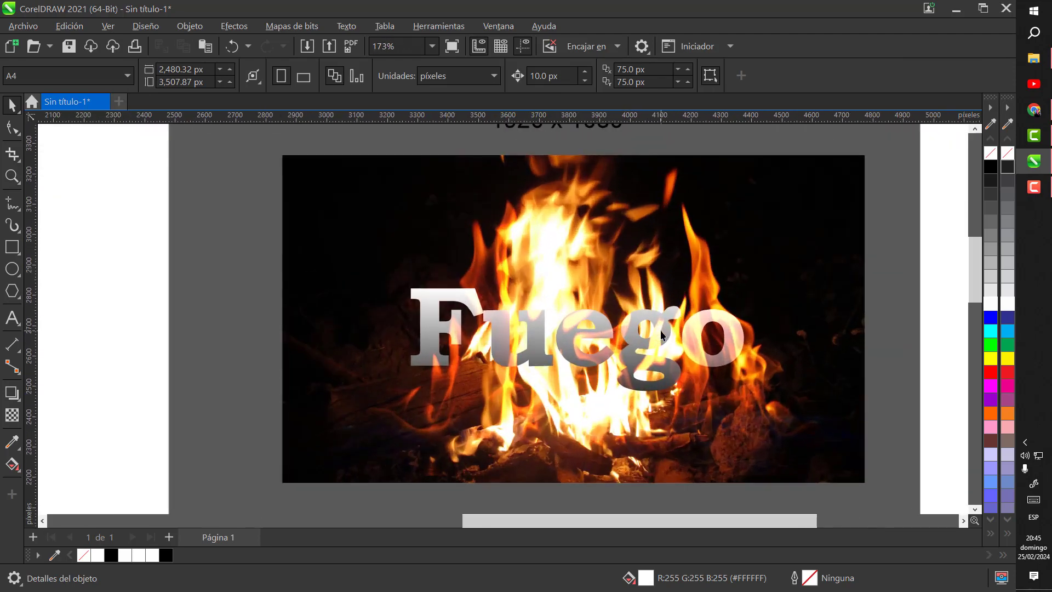
Edit the content of the 1920 x 1080 PowerClip, replace "Fuego" with a person's first name, and finish editing
scroll(510, 339, down, 1)
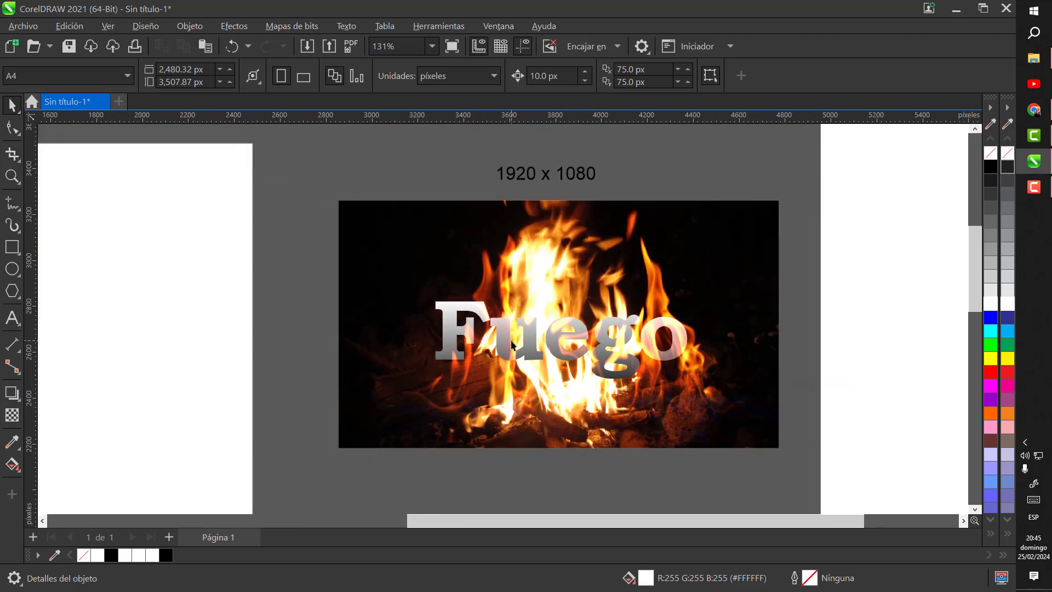
ctrl+click(707, 337)
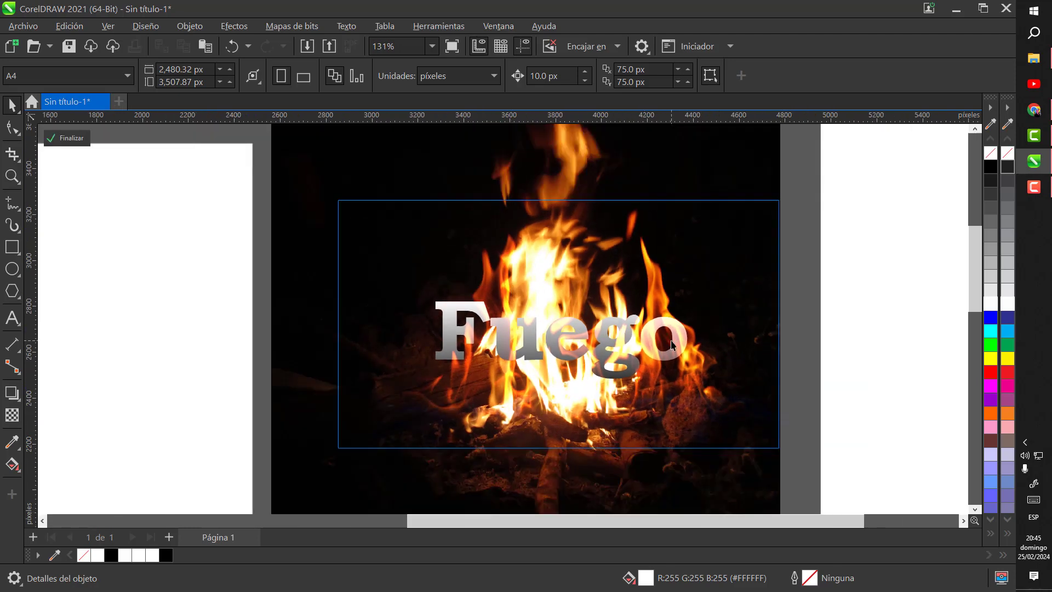
click(13, 317)
click(471, 329)
drag(434, 328, 703, 341)
text(De)
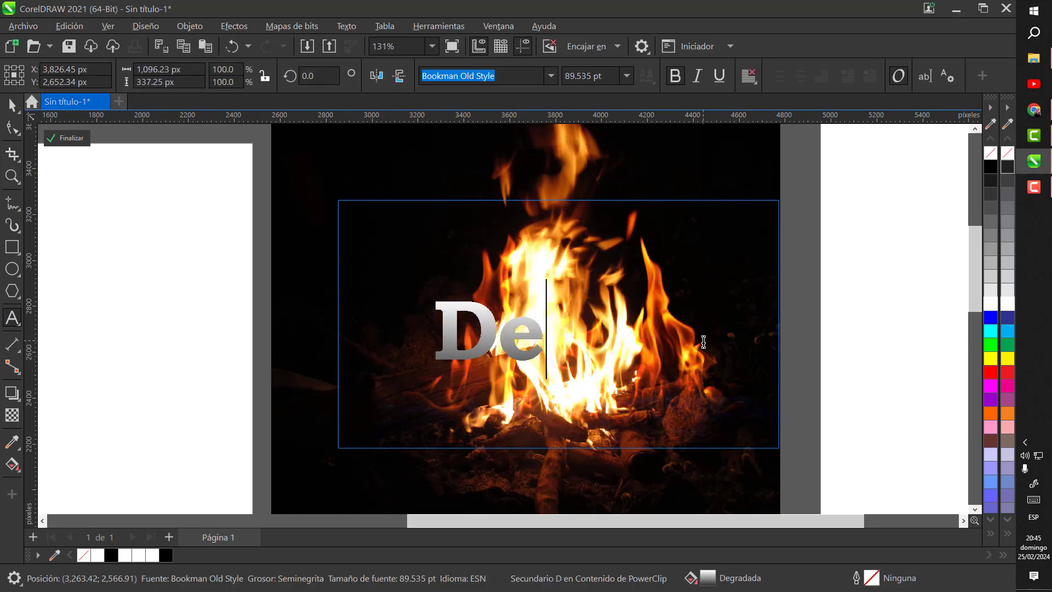
text(yvi)
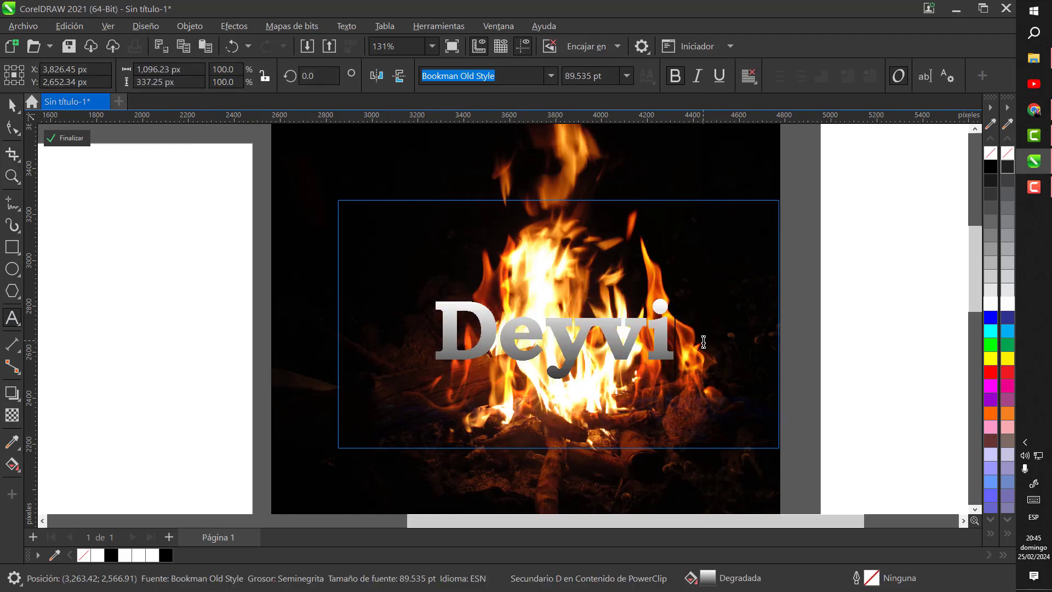
key(ctrl+space)
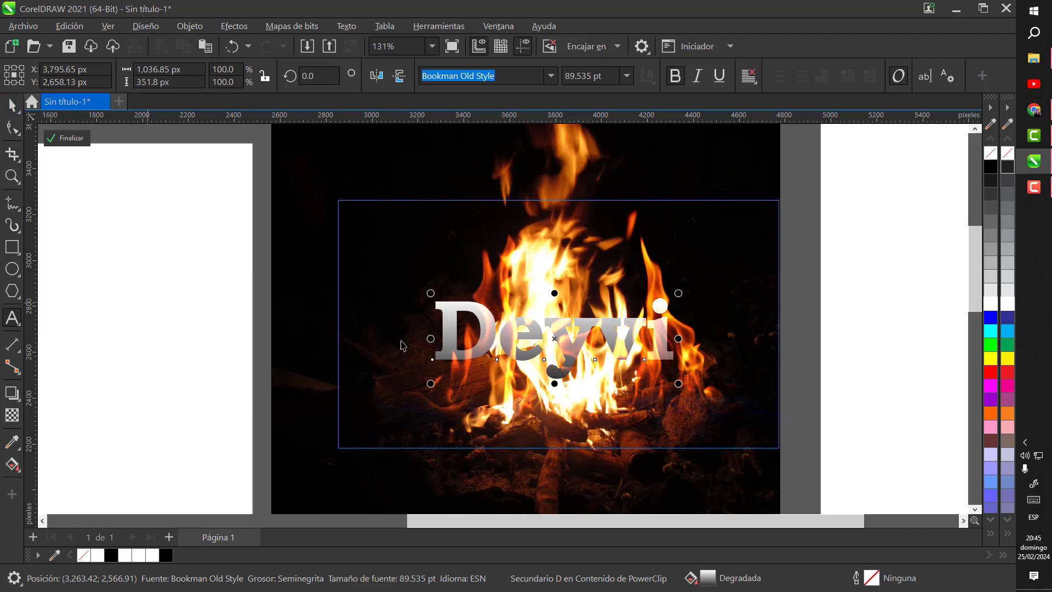
click(798, 410)
scroll(567, 353, up, 3)
key(Escape)
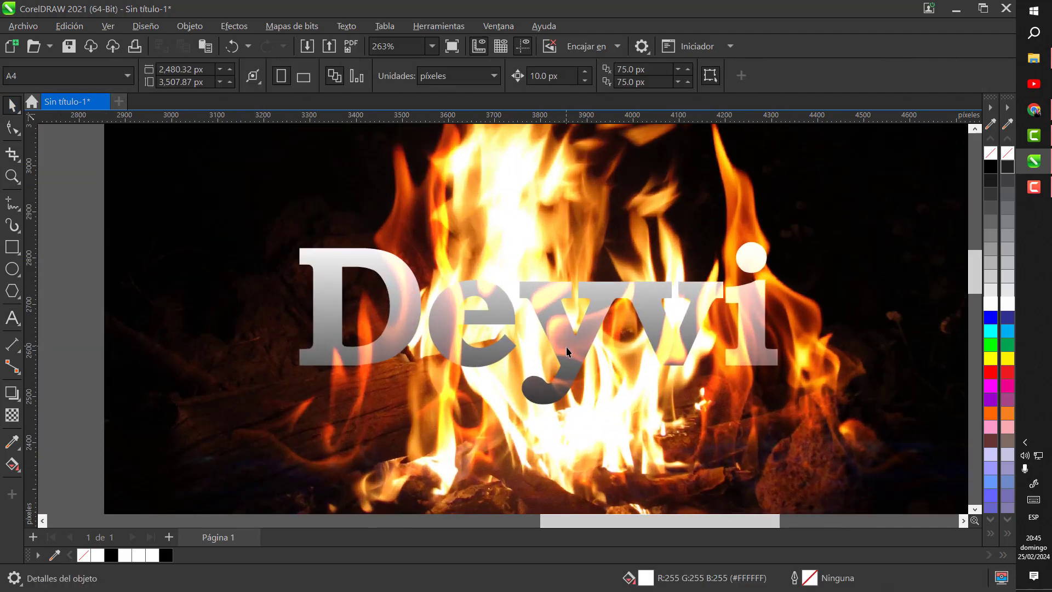
Copy the fire and text group from inside the 1920 x 1080 PowerClip and paste it outside, beyond the 1080 x 1920 rectangle
scroll(762, 334, down, 1)
scroll(765, 333, up, 1)
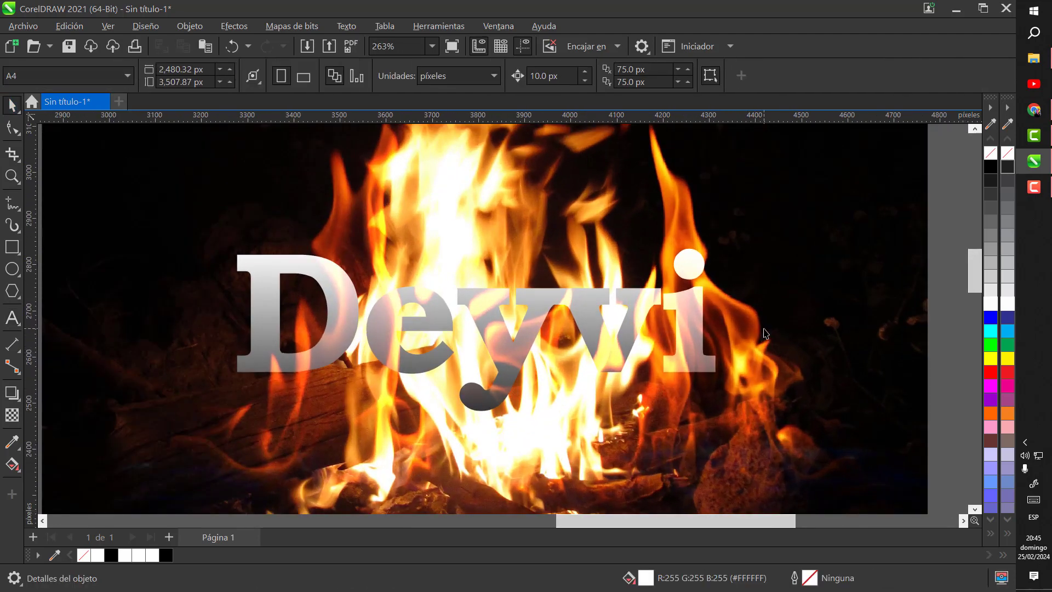
scroll(765, 333, down, 5)
scroll(698, 338, up, 4)
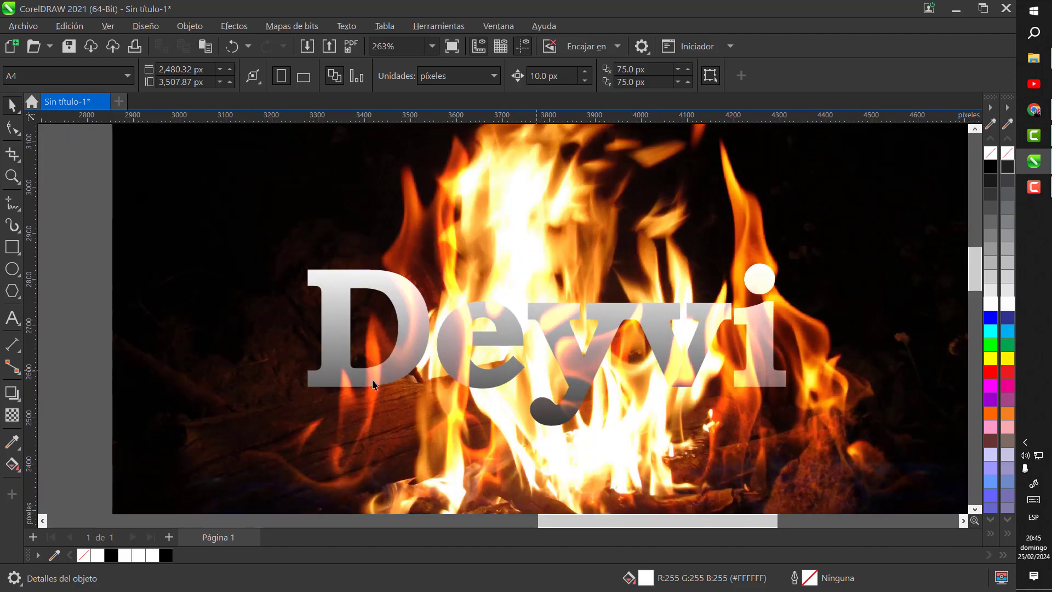
scroll(716, 323, down, 3)
double_click(448, 356)
scroll(509, 332, down, 3)
scroll(509, 331, down, 3)
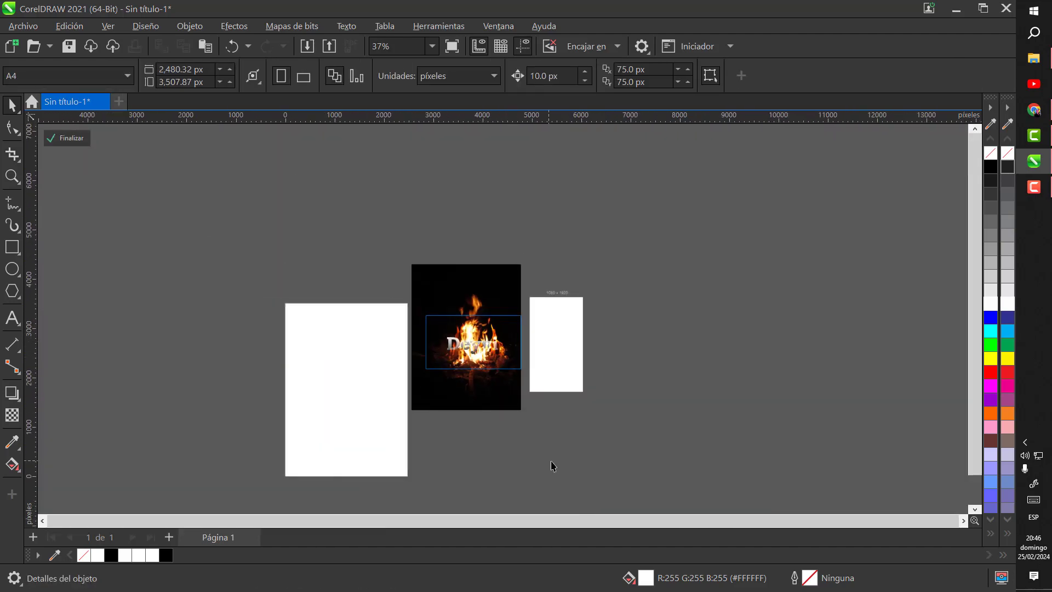
click(497, 393)
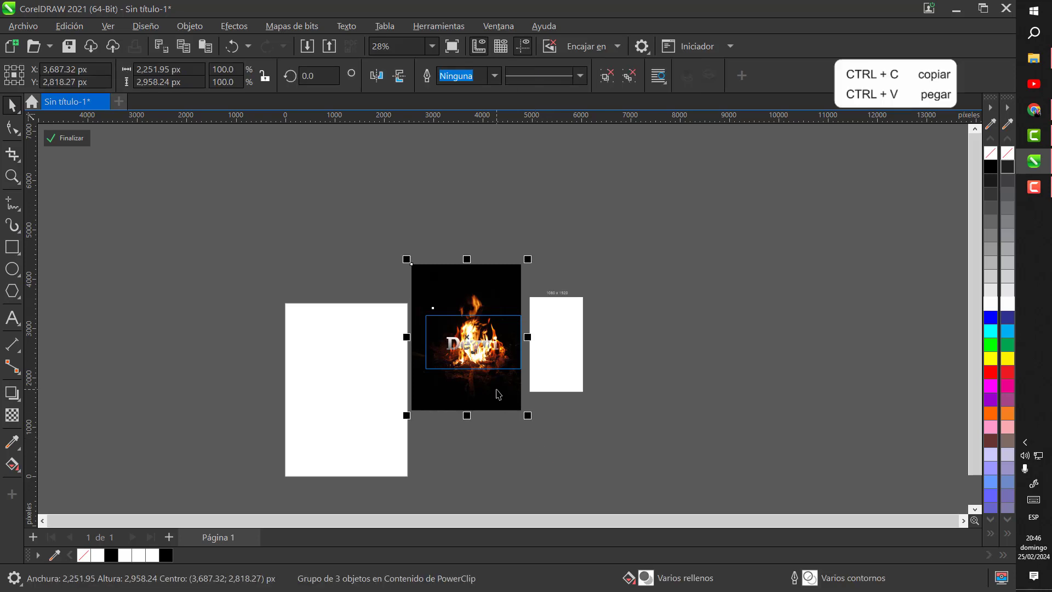
click(544, 491)
drag(493, 361, 685, 355)
scroll(584, 326, up, 5)
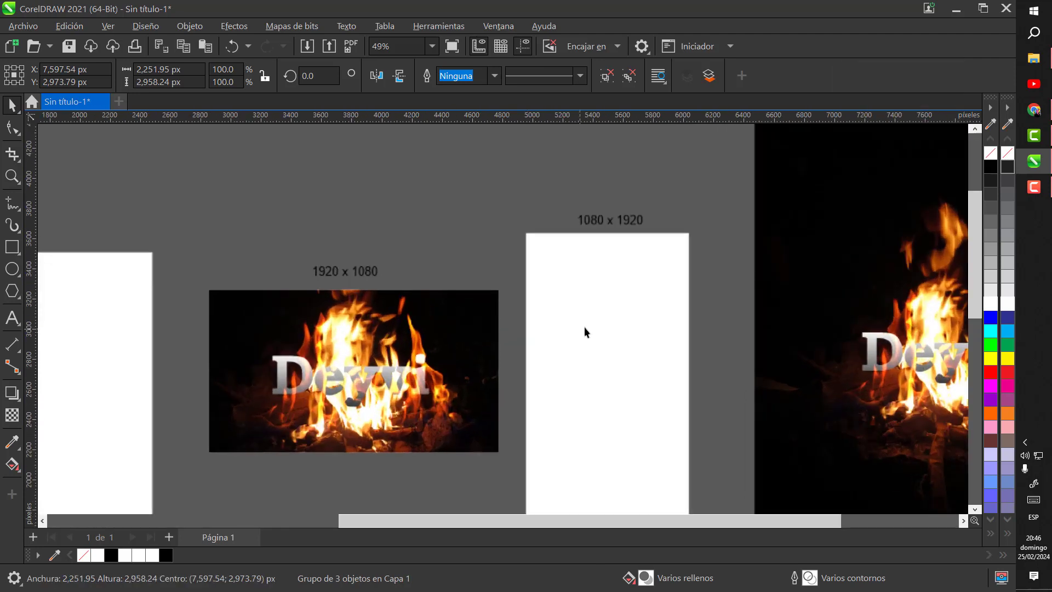
Place the pasted fire and text group inside the 1080 x 1920 rectangle as a PowerClip
scroll(554, 321, down, 4)
right_click(712, 329)
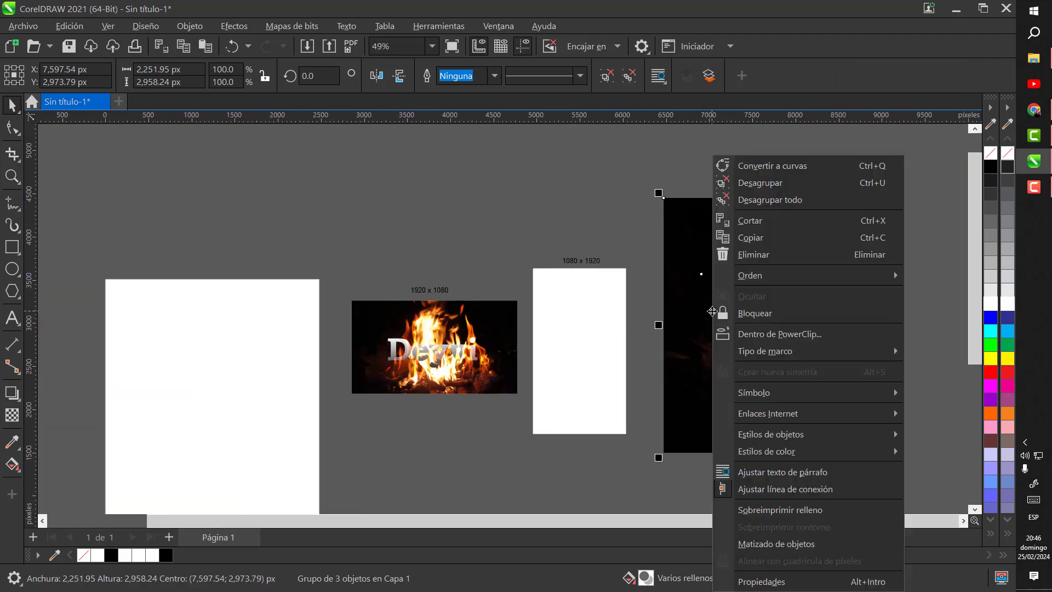
click(764, 334)
click(554, 348)
Edit the vertical PowerClip's content, scale the group to about 1,480 × 1,944 px to cover the frame, and finish editing
scroll(581, 341, up, 1)
double_click(580, 341)
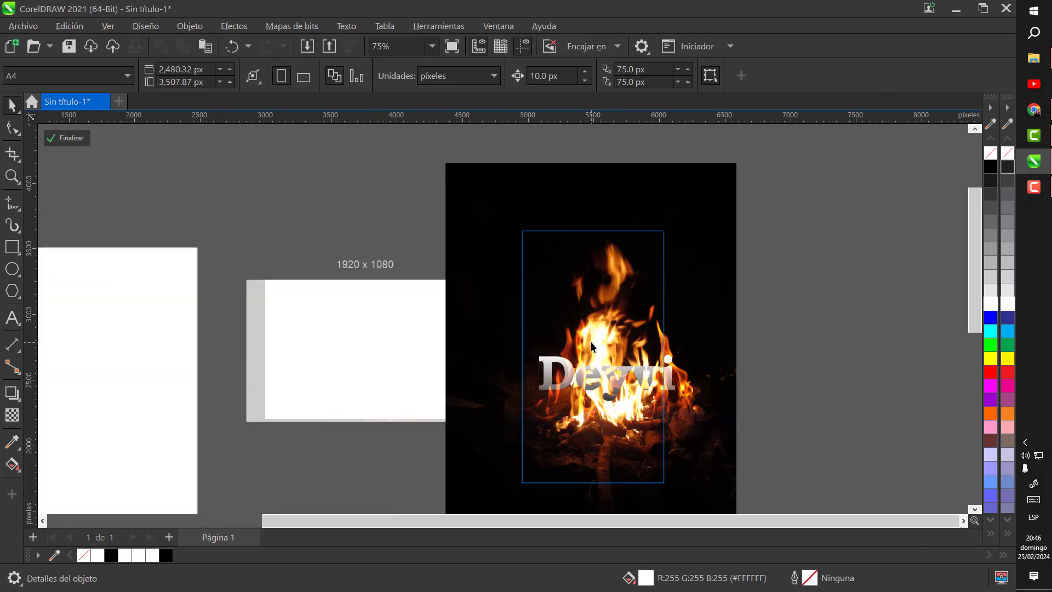
drag(709, 195, 687, 223)
drag(529, 471, 548, 470)
drag(475, 494, 478, 489)
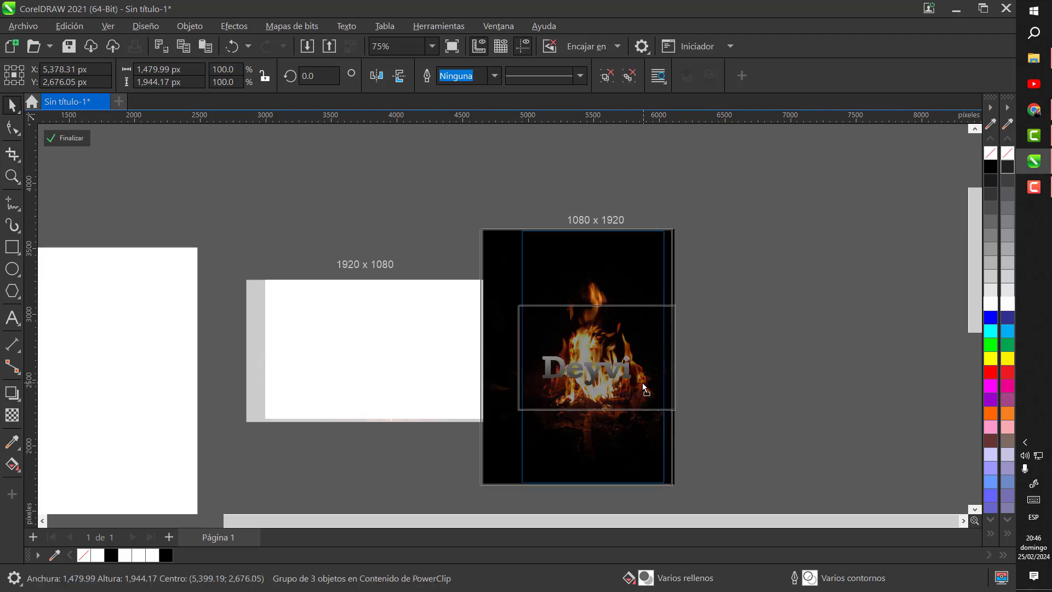
ctrl+click(711, 392)
click(758, 392)
click(560, 398)
scroll(561, 398, up, 5)
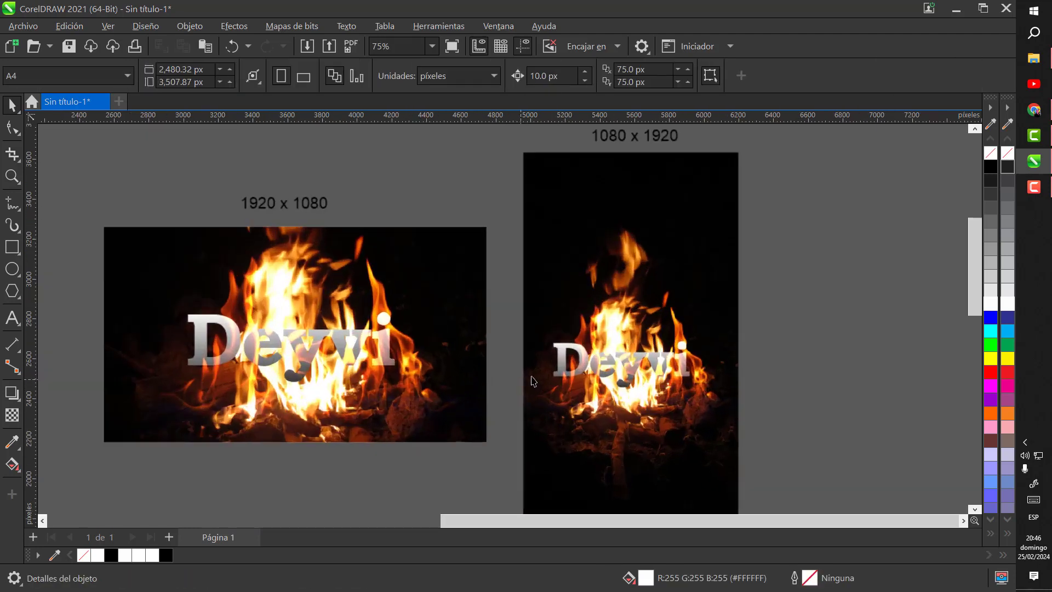
Reopen the vertical PowerClip's content, shift the group about 25 px to the right, and finish editing
ctrl+click(643, 356)
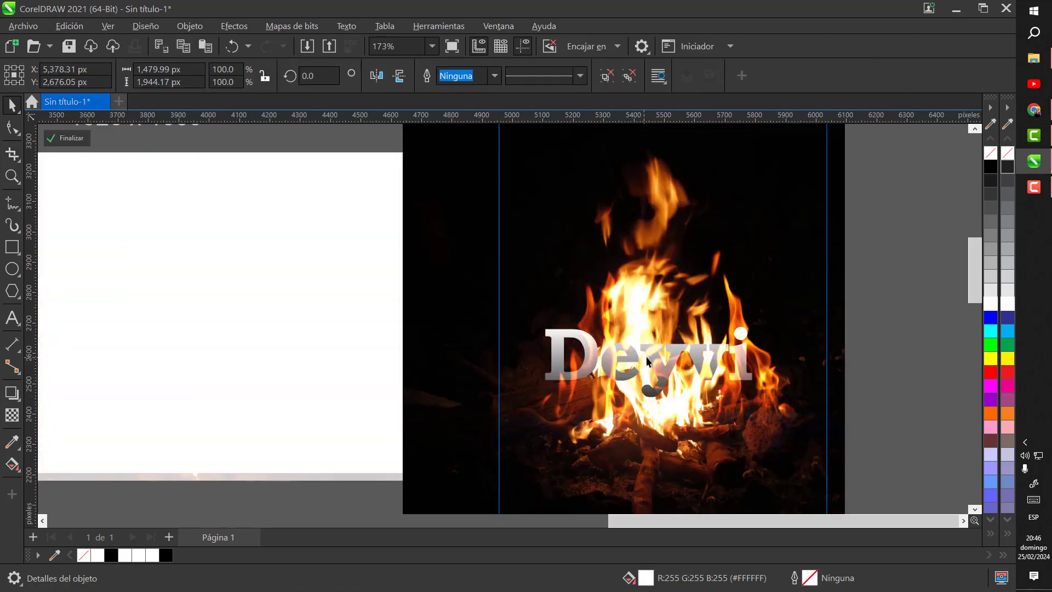
click(646, 356)
drag(793, 368, 800, 368)
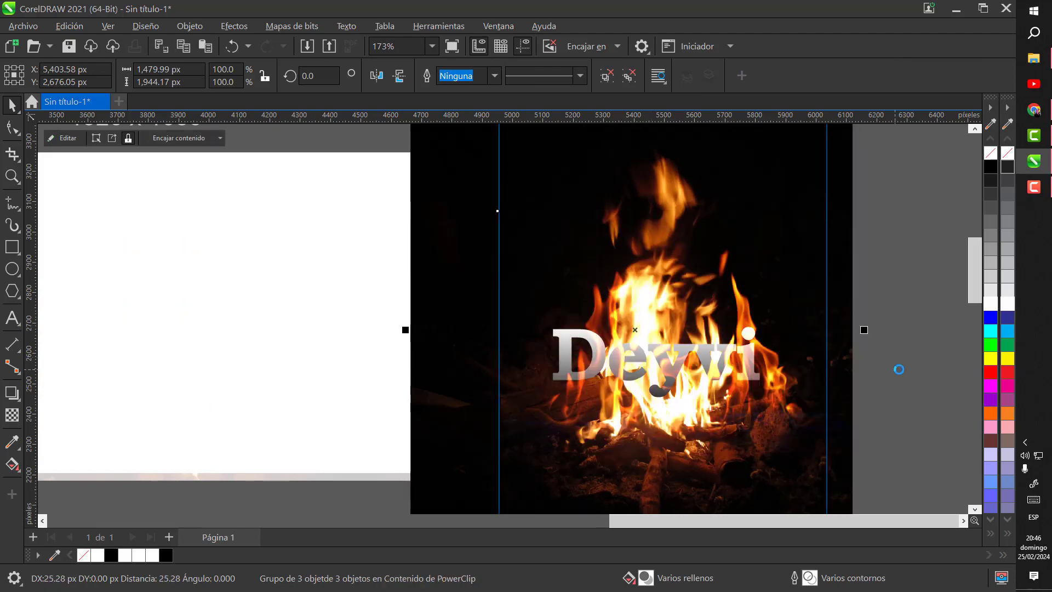
ctrl+click(897, 367)
Examine the lettering and flames in the 1920 x 1080 and 1080 x 1920 compositions at different zoom levels
scroll(729, 375, down, 3)
scroll(730, 375, up, 8)
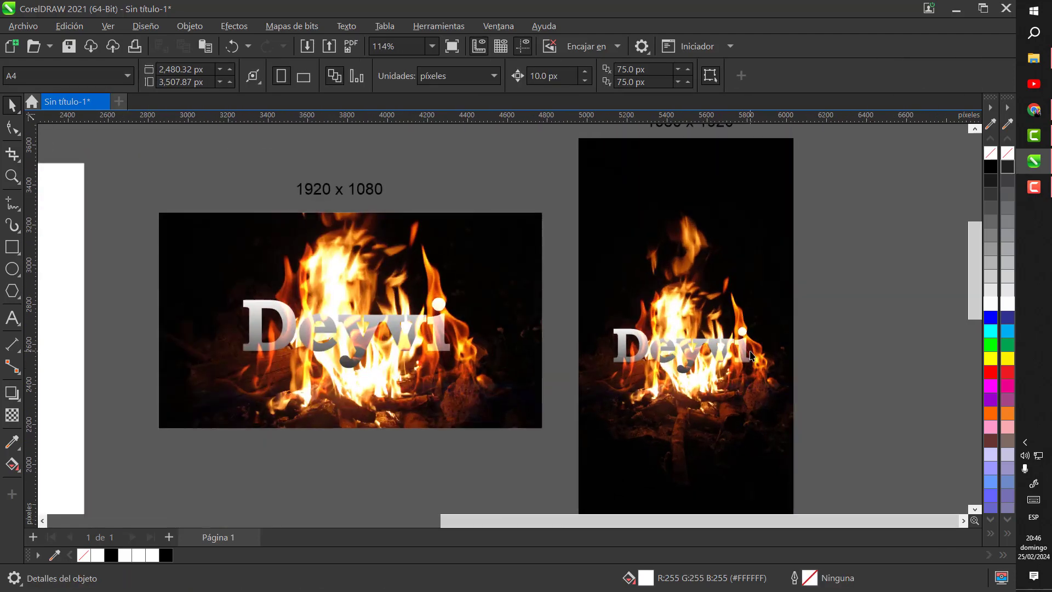
scroll(750, 353, down, 8)
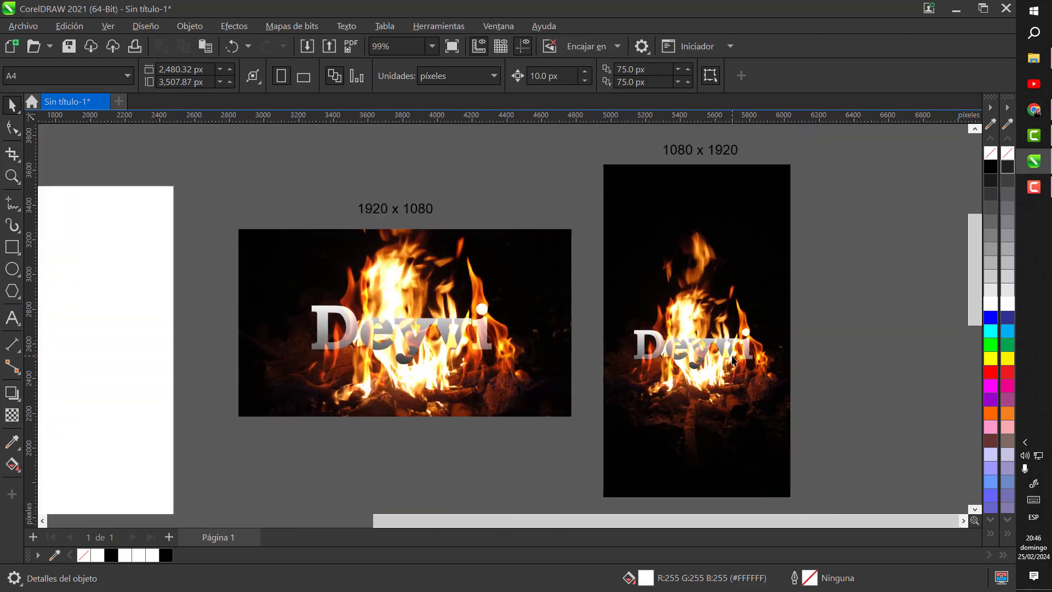
scroll(737, 355, up, 6)
scroll(744, 344, down, 3)
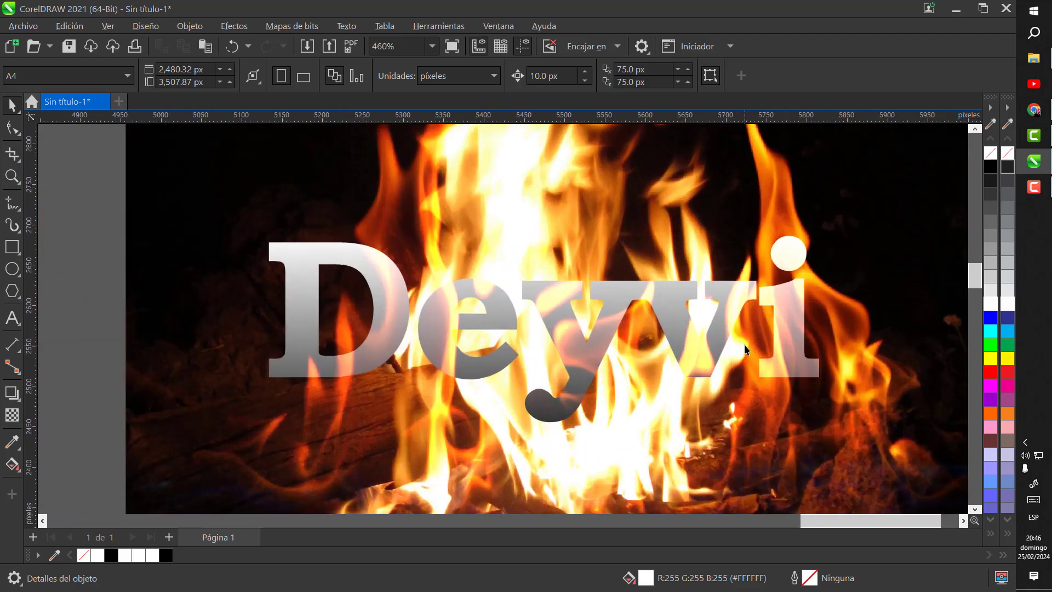
scroll(532, 333, up, 2)
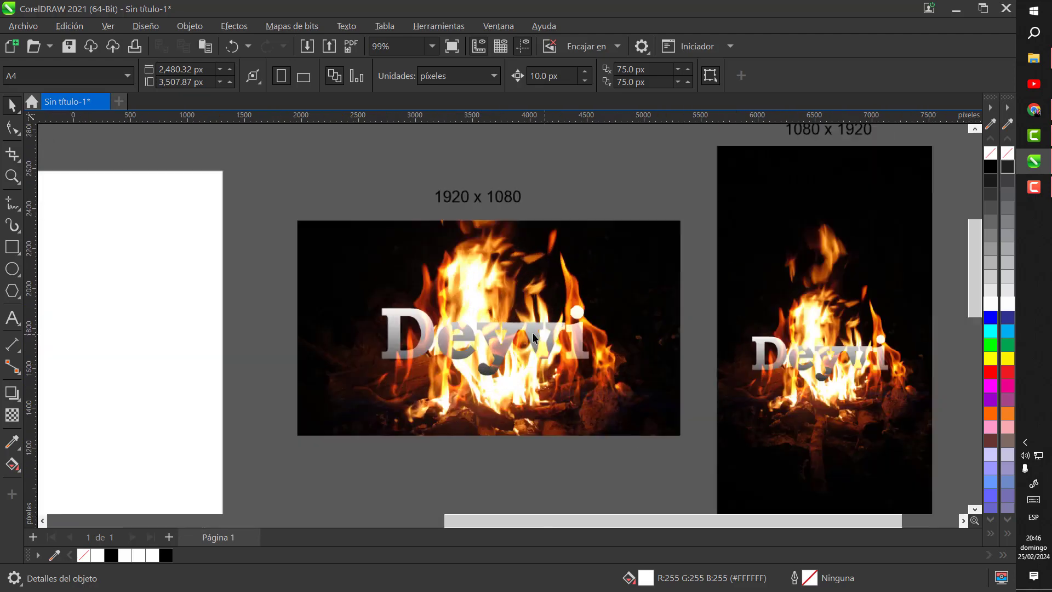
scroll(532, 333, down, 7)
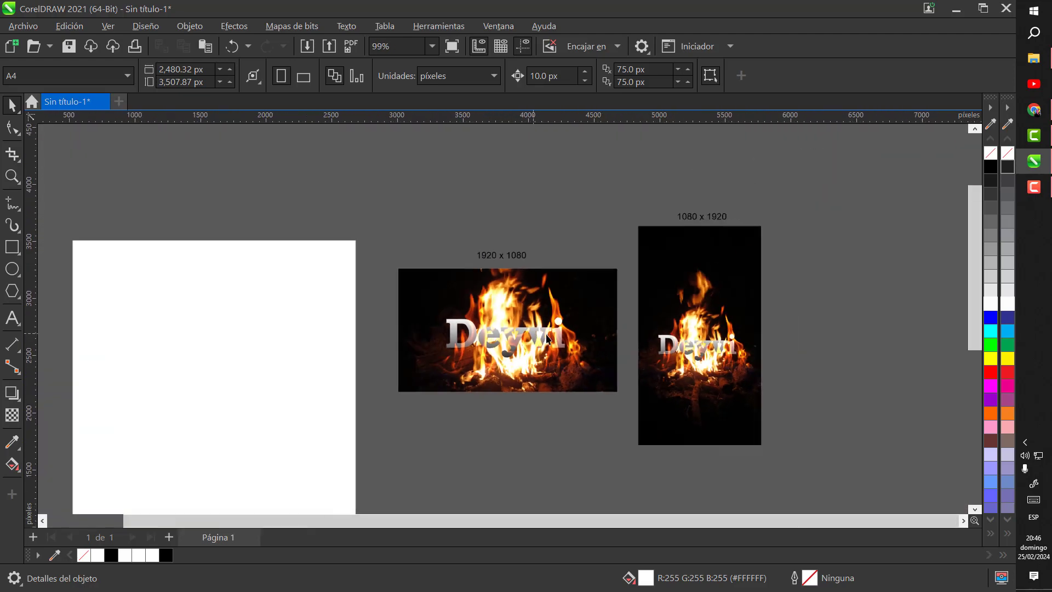
scroll(730, 346, down, 3)
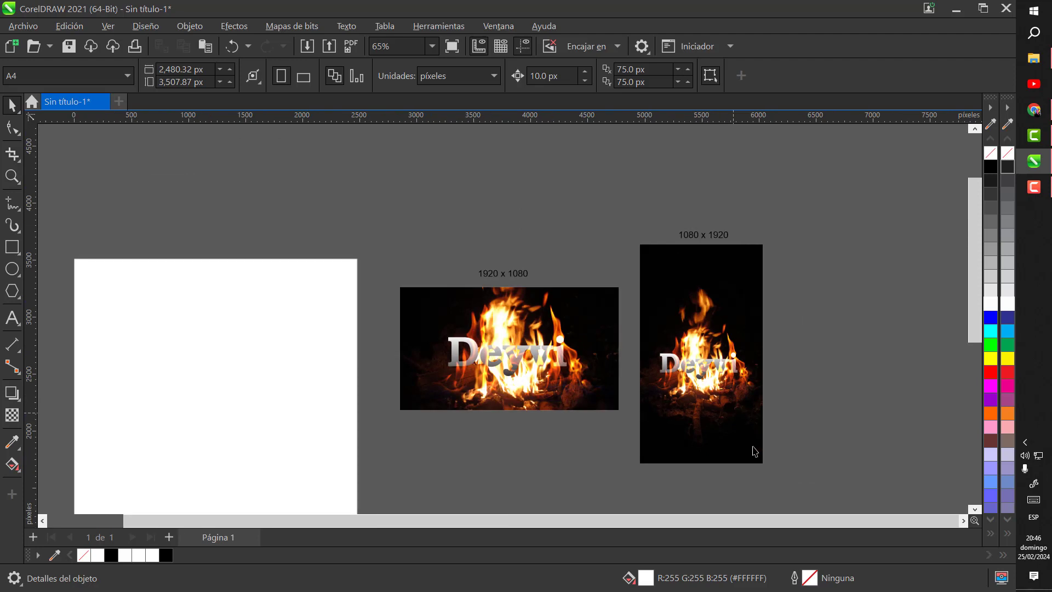
Select the 1080 x 1920 PowerClip, set up its export as a JPG bitmap, and cancel the export
drag(790, 479, 622, 230)
scroll(667, 291, up, 4)
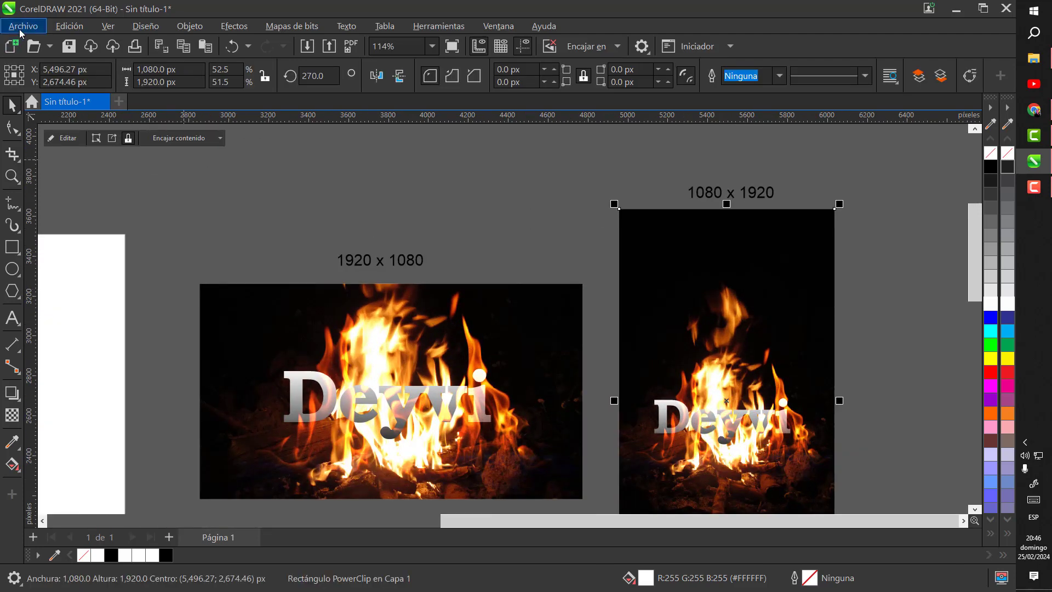
click(23, 25)
click(64, 296)
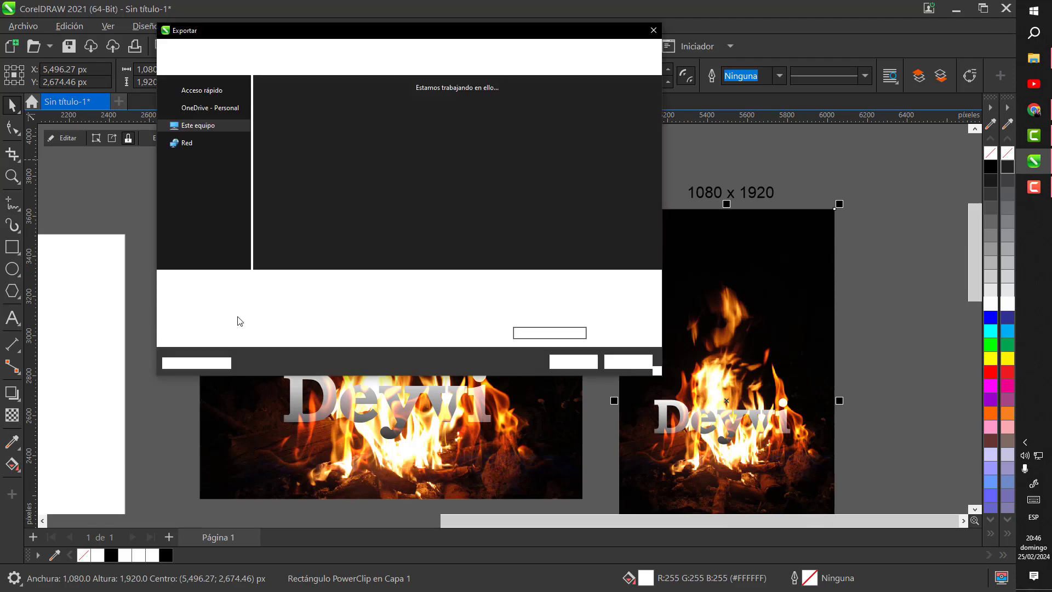
click(280, 295)
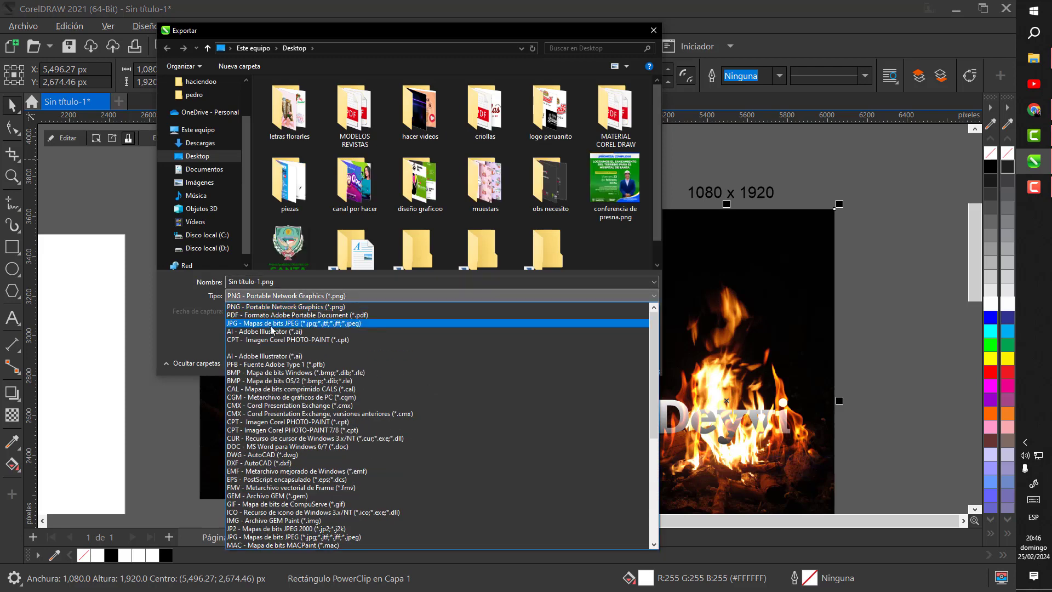
click(256, 302)
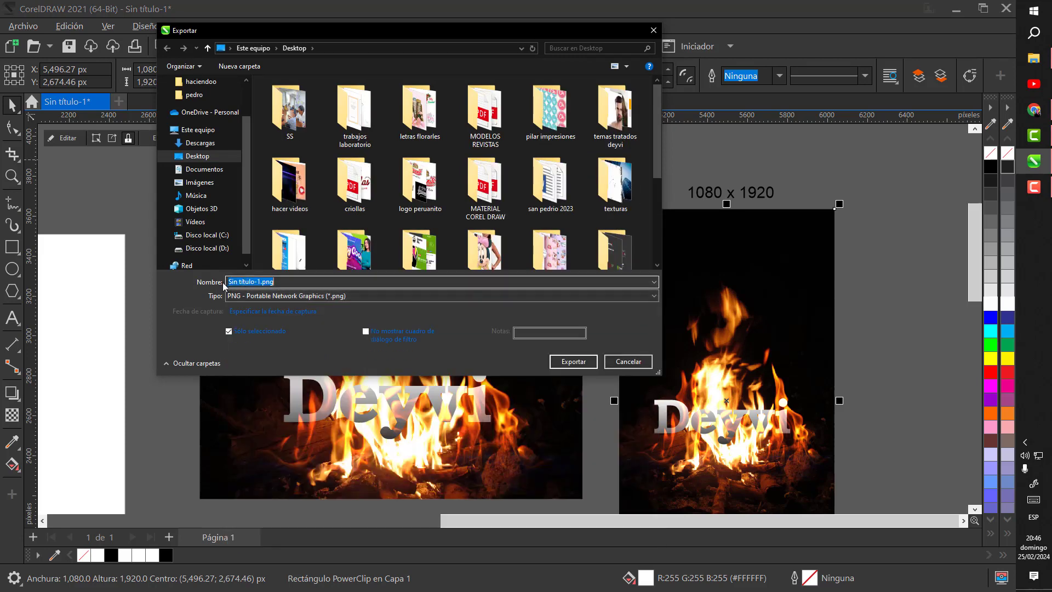
click(283, 294)
click(274, 324)
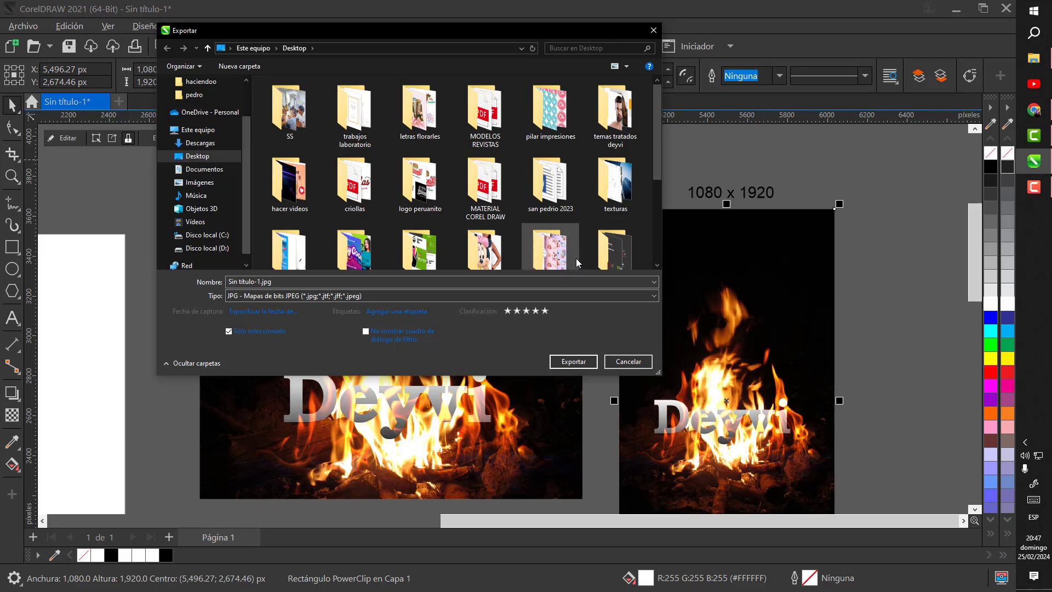
click(624, 360)
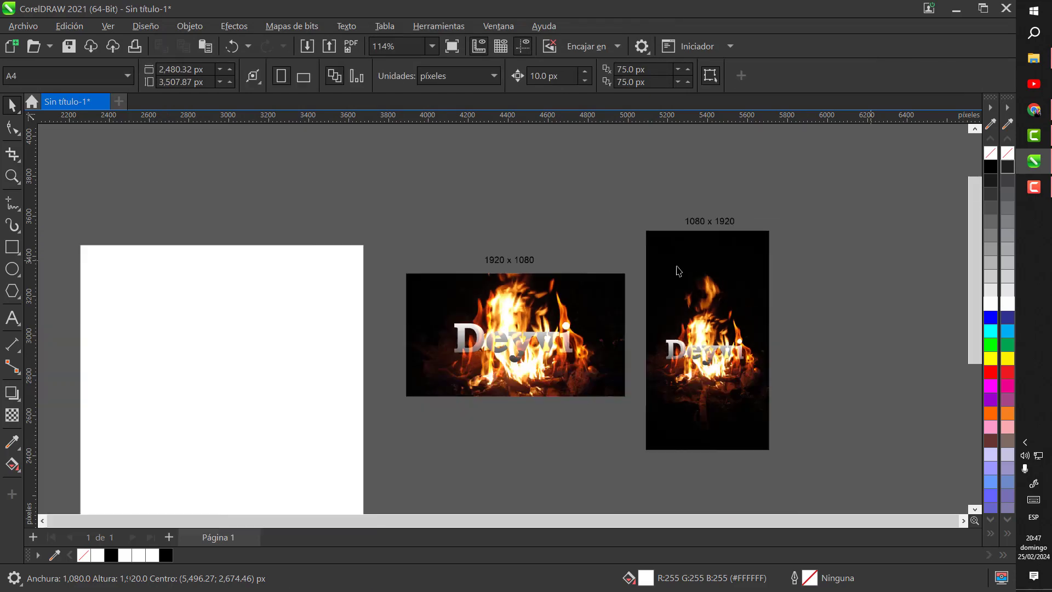
Activate the Transparency tool and look through its merge modes without applying one
scroll(678, 271, up, 4)
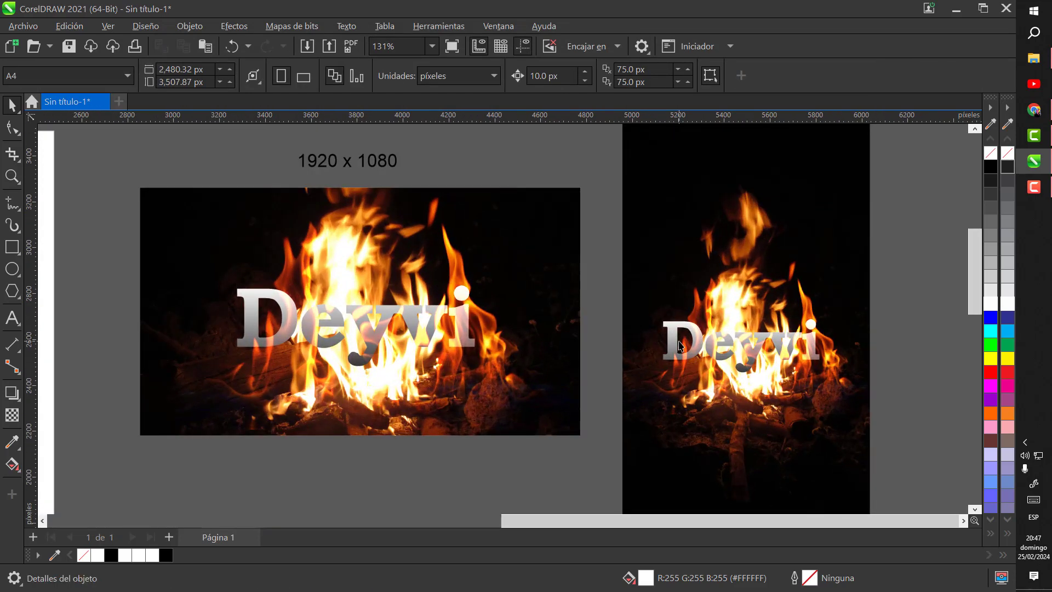
scroll(679, 346, up, 1)
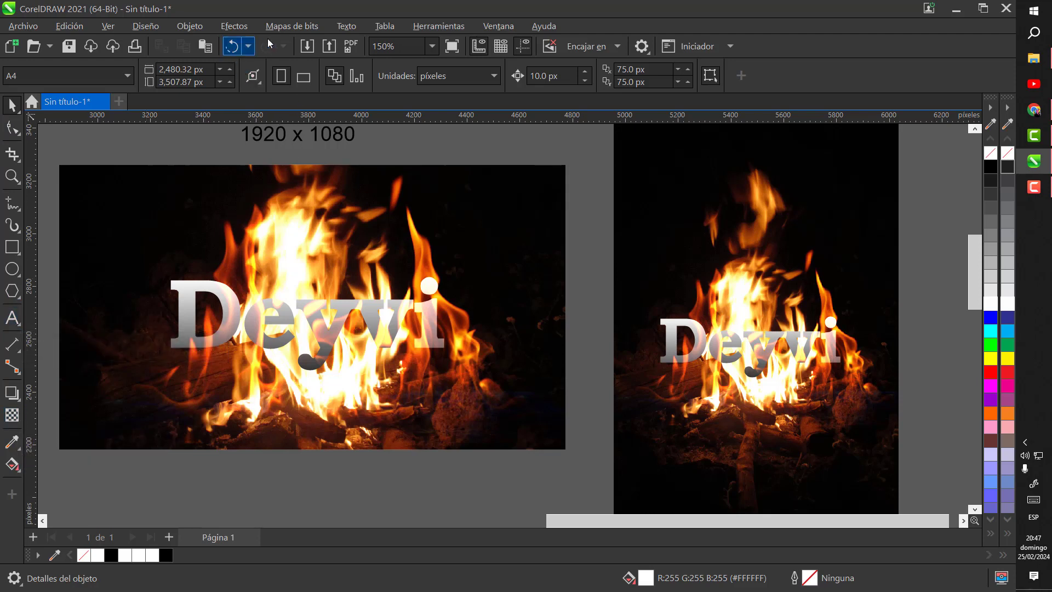
click(14, 417)
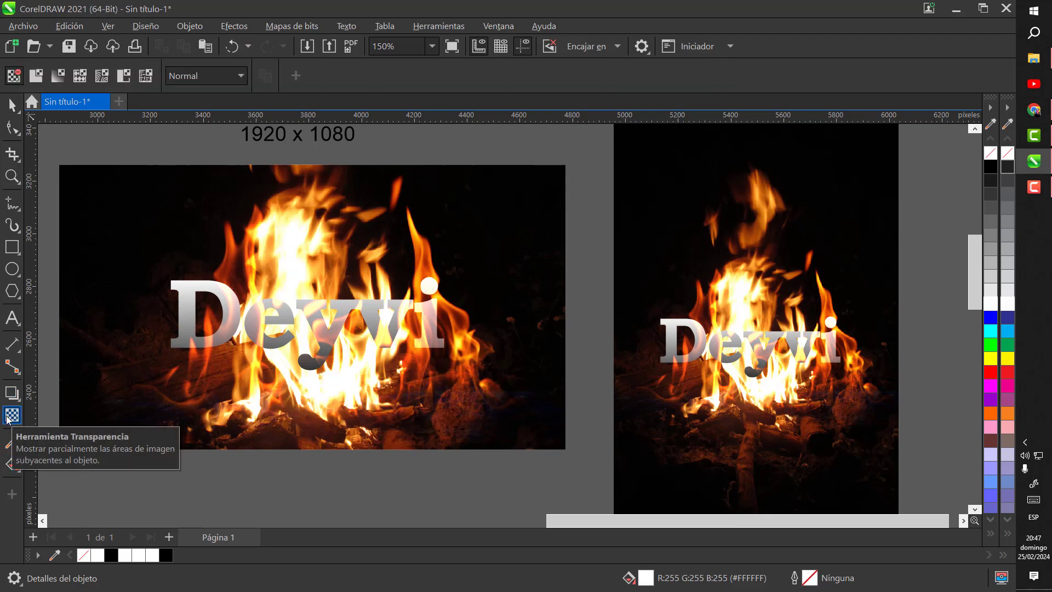
click(217, 77)
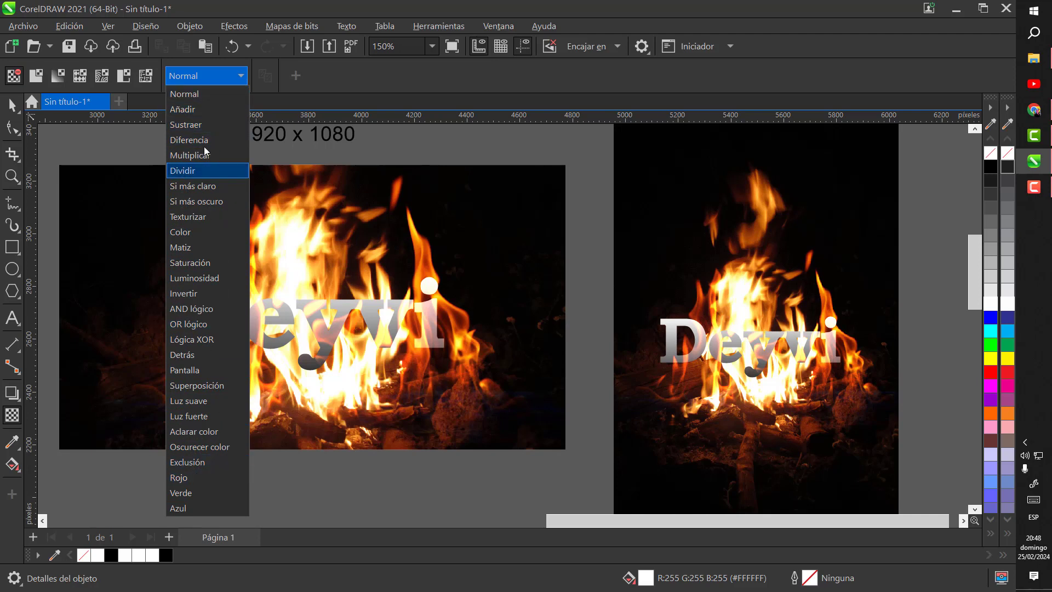
click(409, 147)
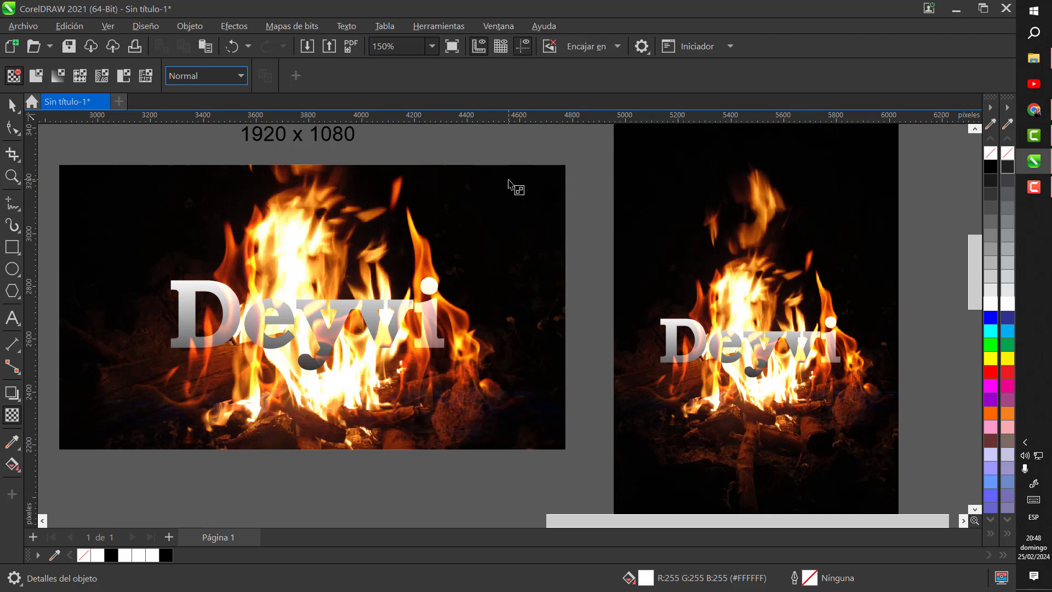
scroll(486, 338, up, 1)
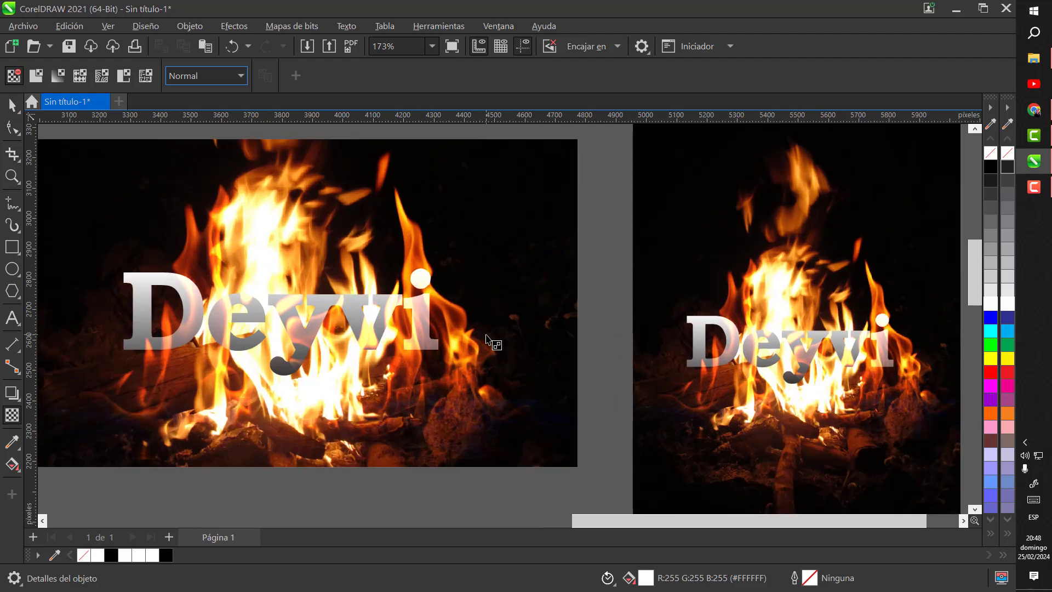